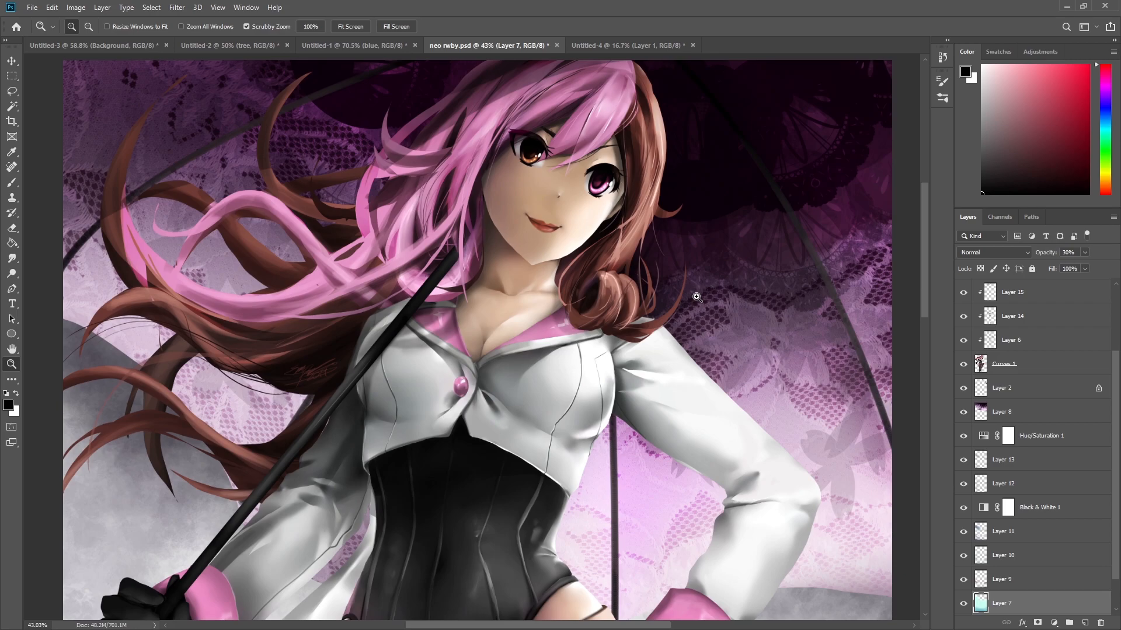
Browse the open example documents, zooming in and out on the character artwork.
click(603, 141)
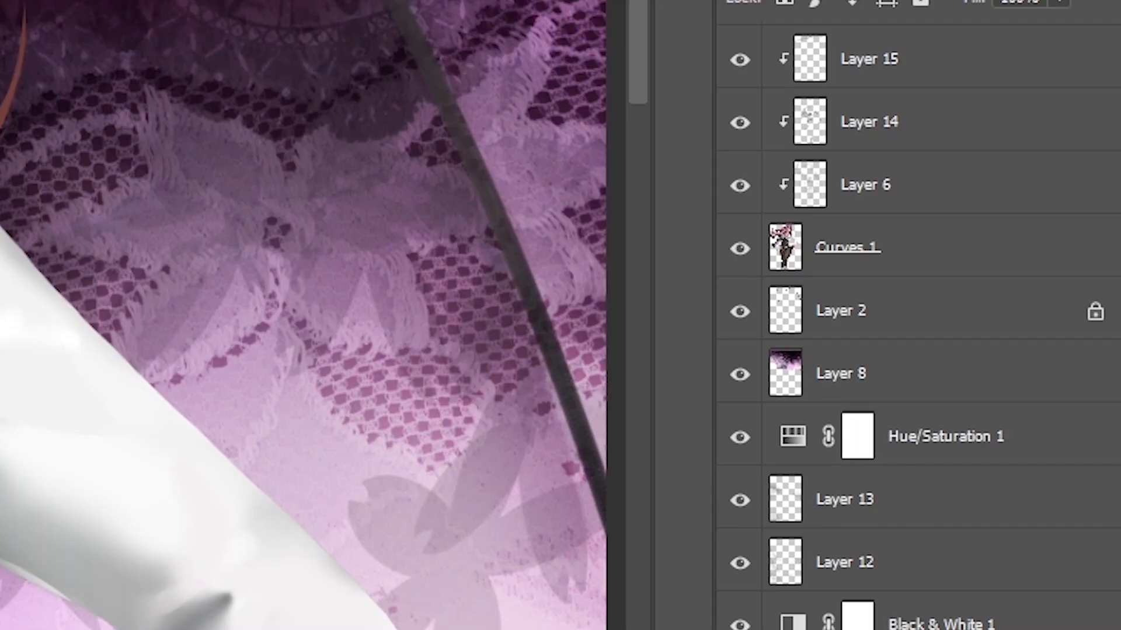
scroll(1109, 439, down, 2)
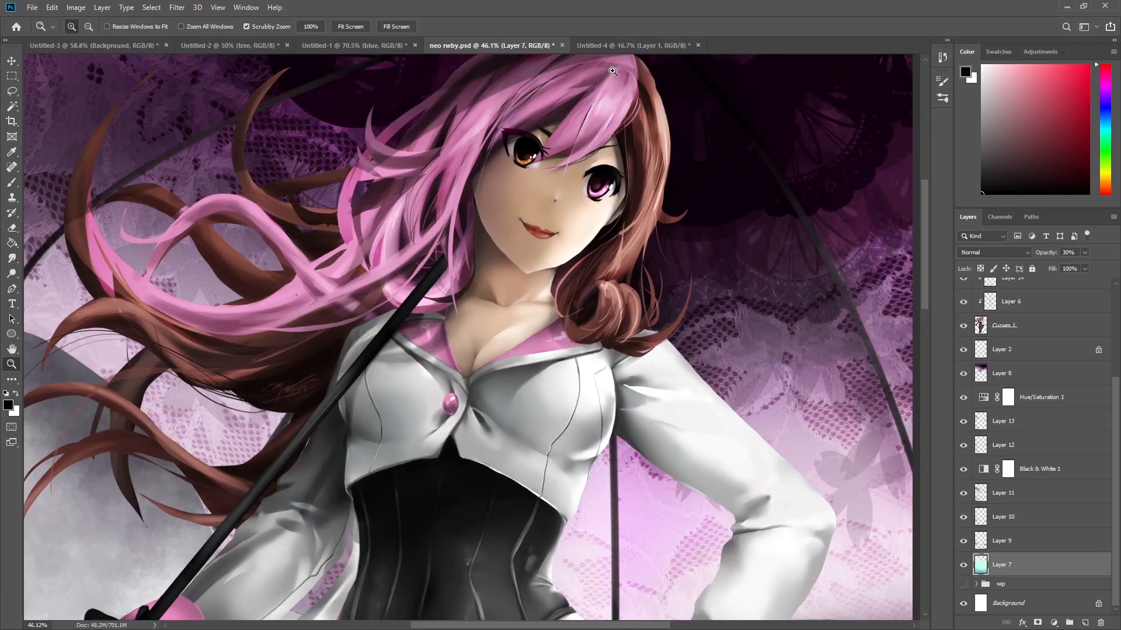
click(149, 47)
click(272, 47)
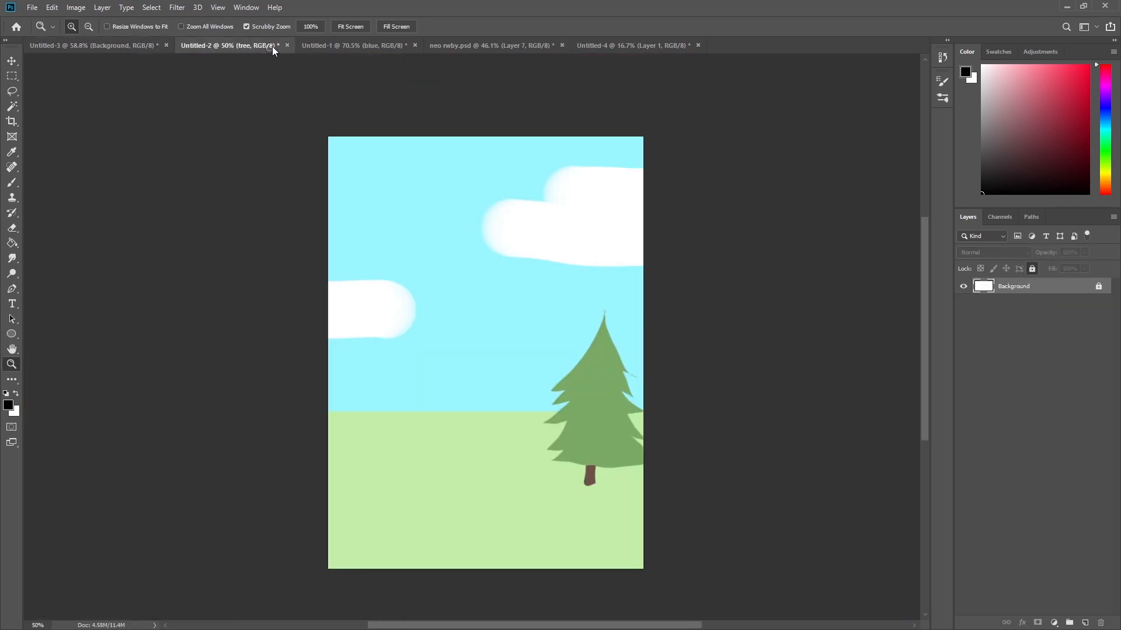
click(366, 46)
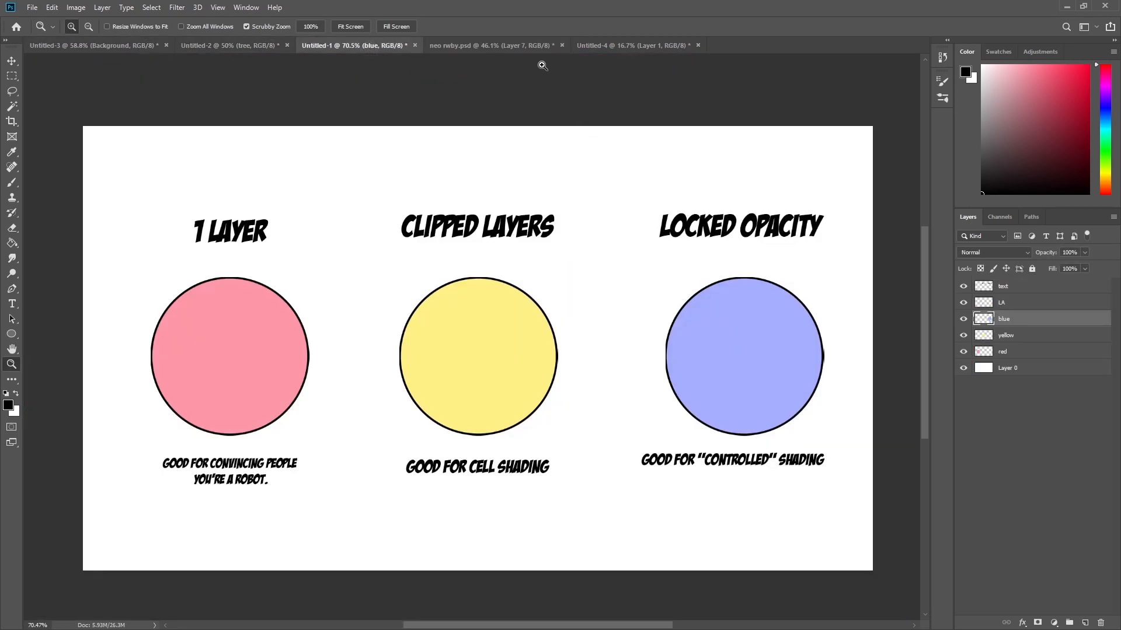
click(530, 46)
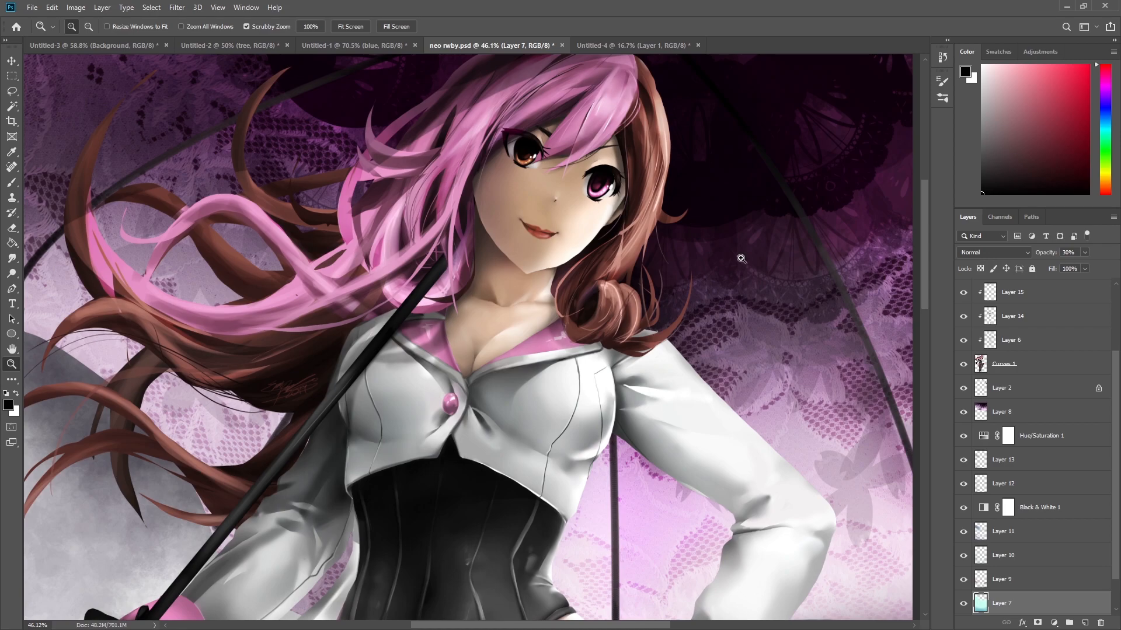
drag(759, 212, 746, 249)
key(space)
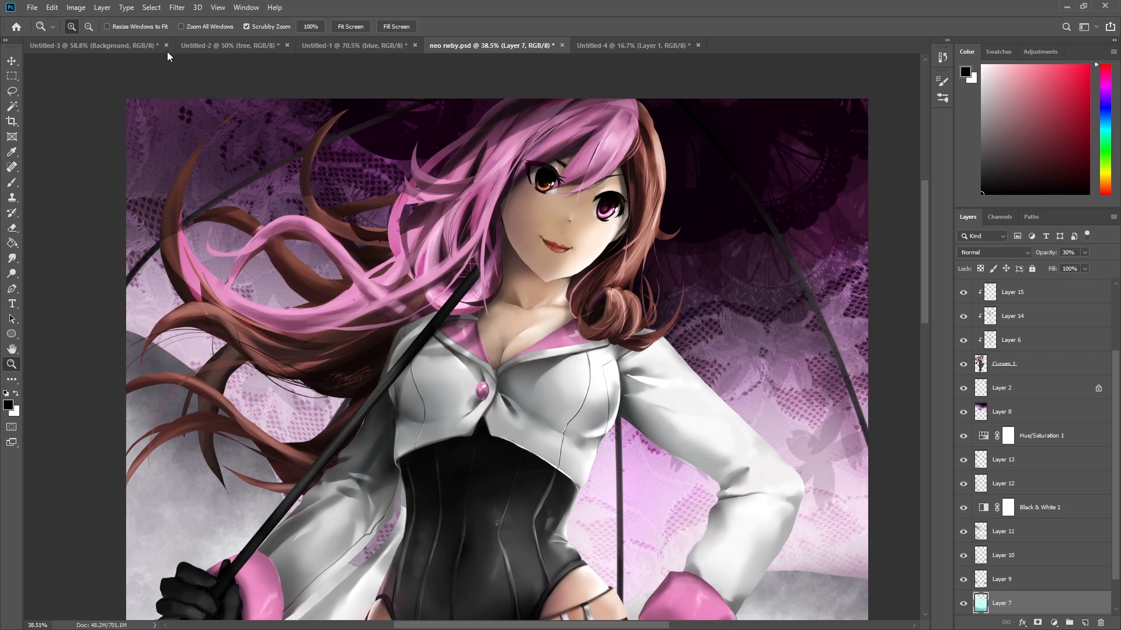
Switch to the blank Untitled-3 document and unlock its Background layer.
click(145, 46)
drag(624, 384, 653, 378)
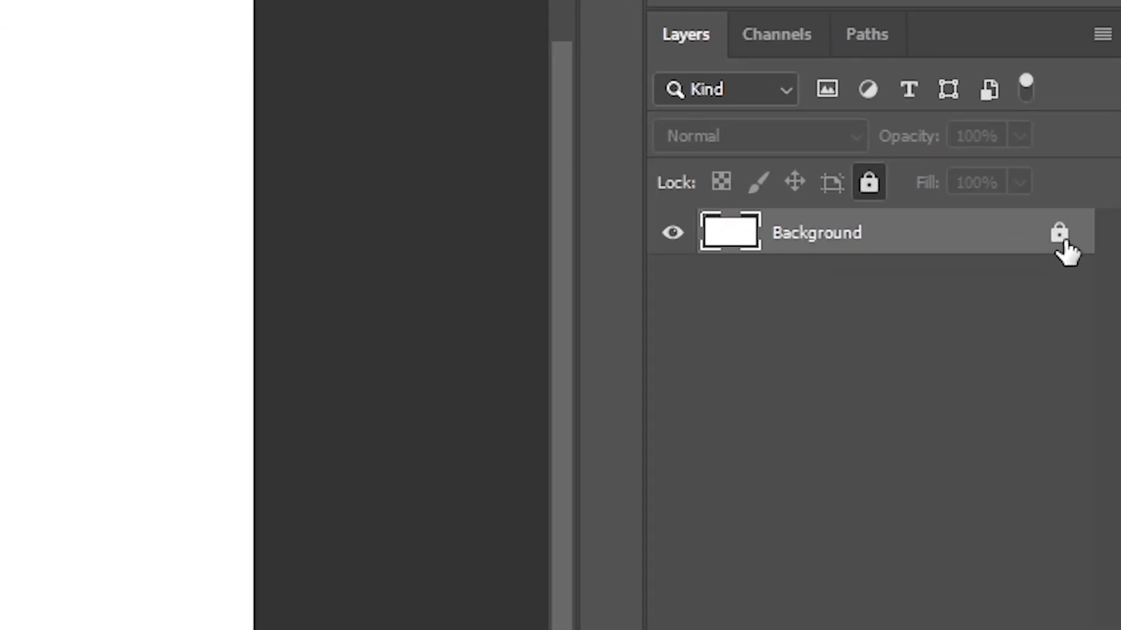
click(1059, 234)
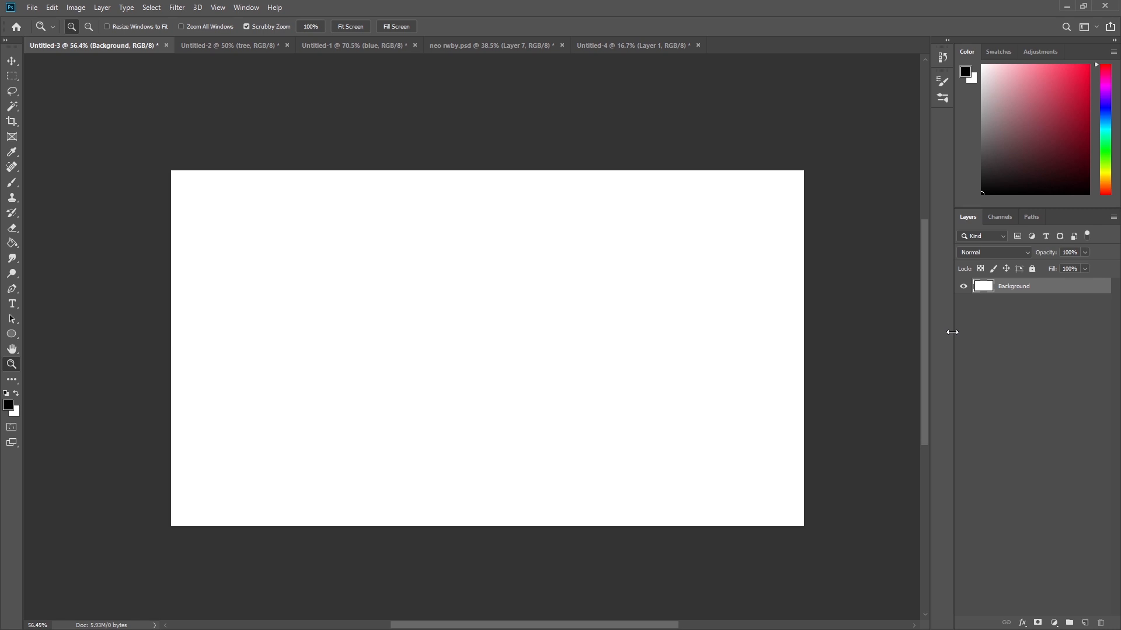
Review the layer stack of the character artwork document, then return to the blank document.
click(534, 46)
drag(1117, 407, 1117, 332)
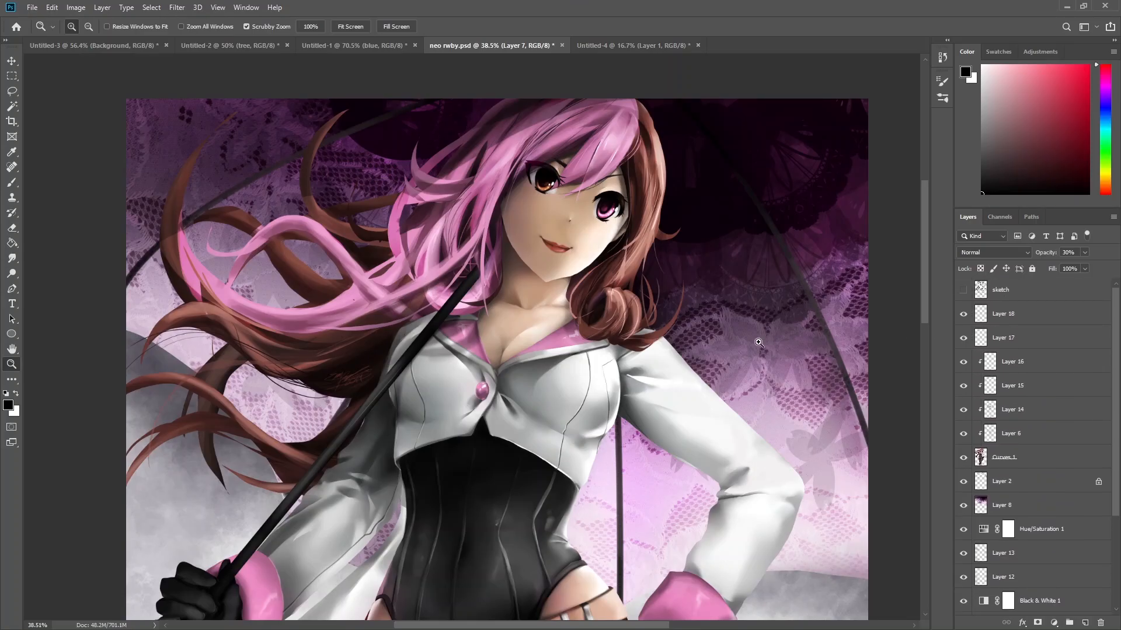
click(149, 45)
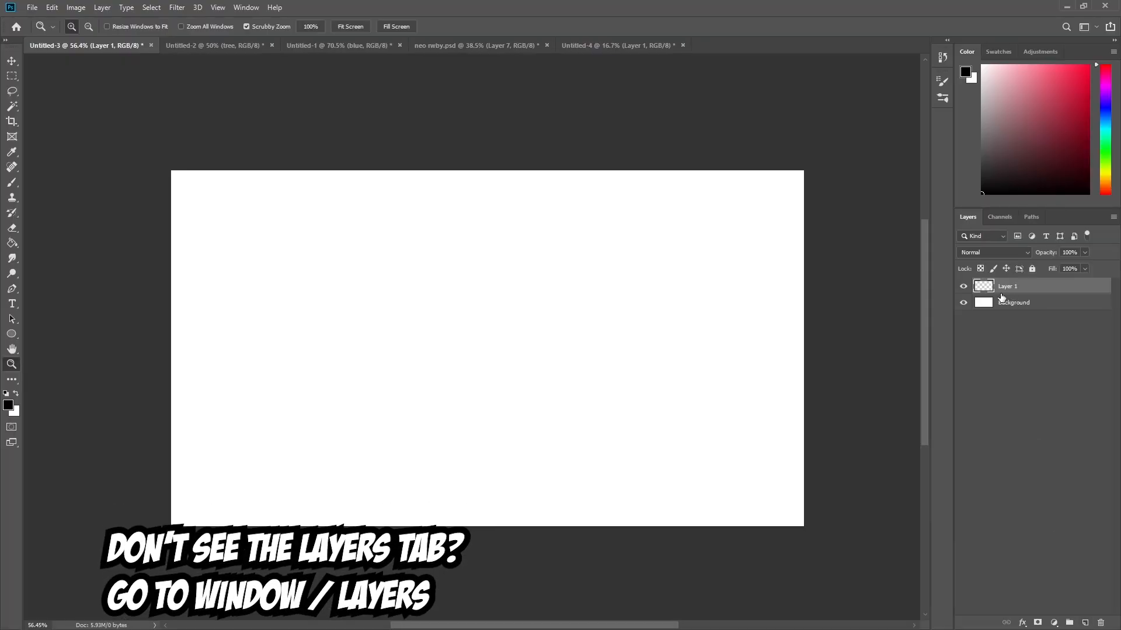
Create new empty layers up to Layer 7 above the Background.
click(1086, 622)
click(1085, 623)
click(1085, 623)
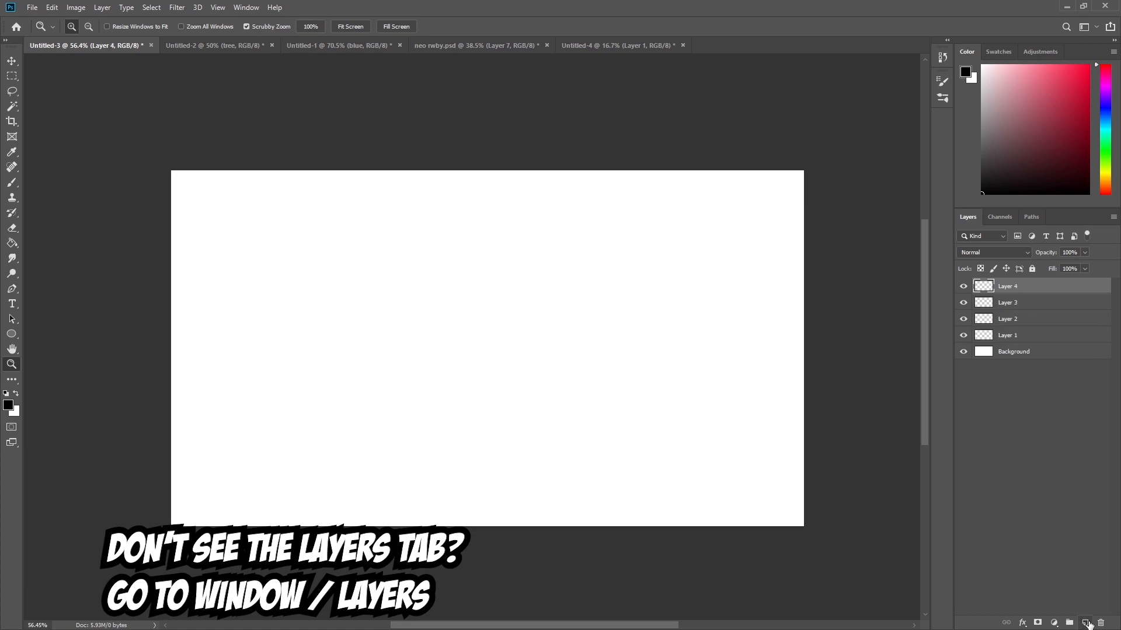
click(1085, 623)
click(1085, 623)
click(1085, 623)
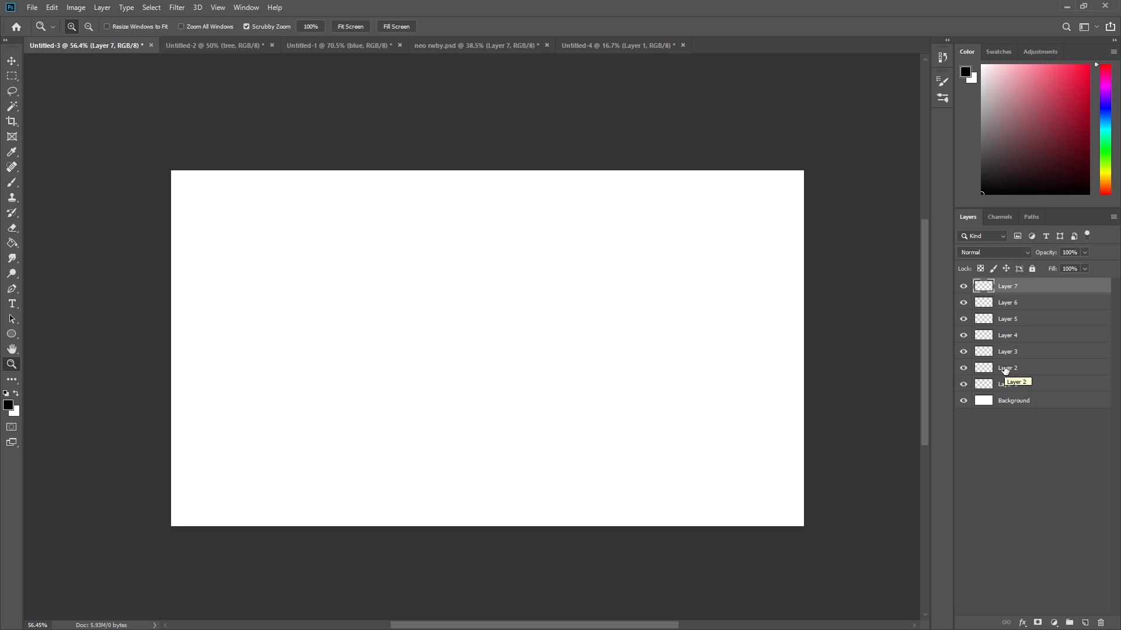
Rename Layer 1 as "what".
click(1025, 390)
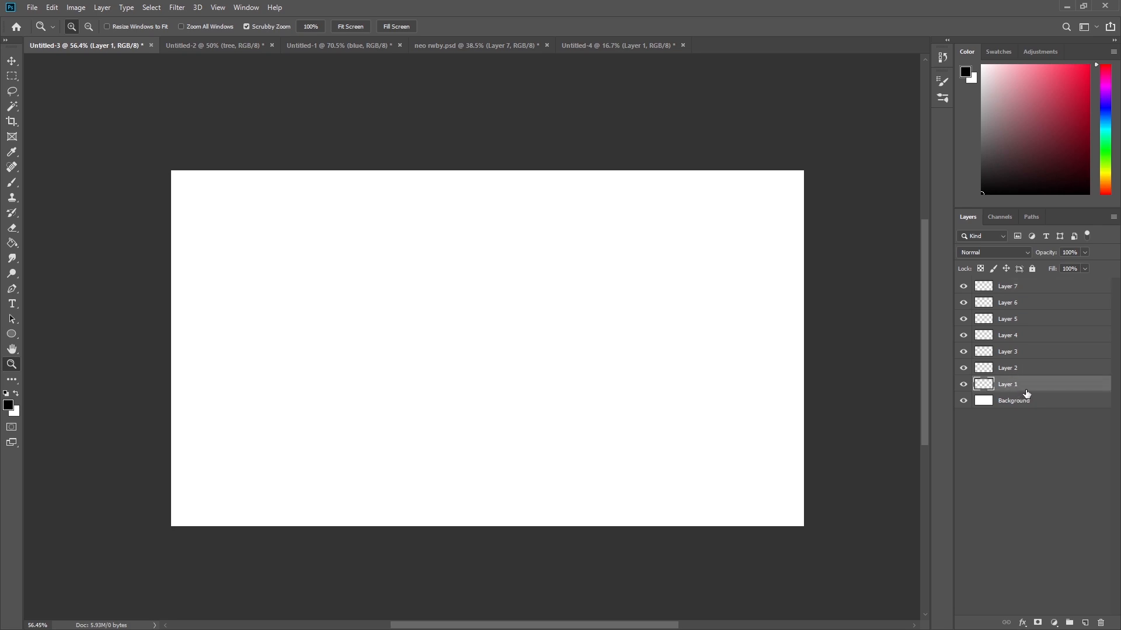
double_click(1014, 387)
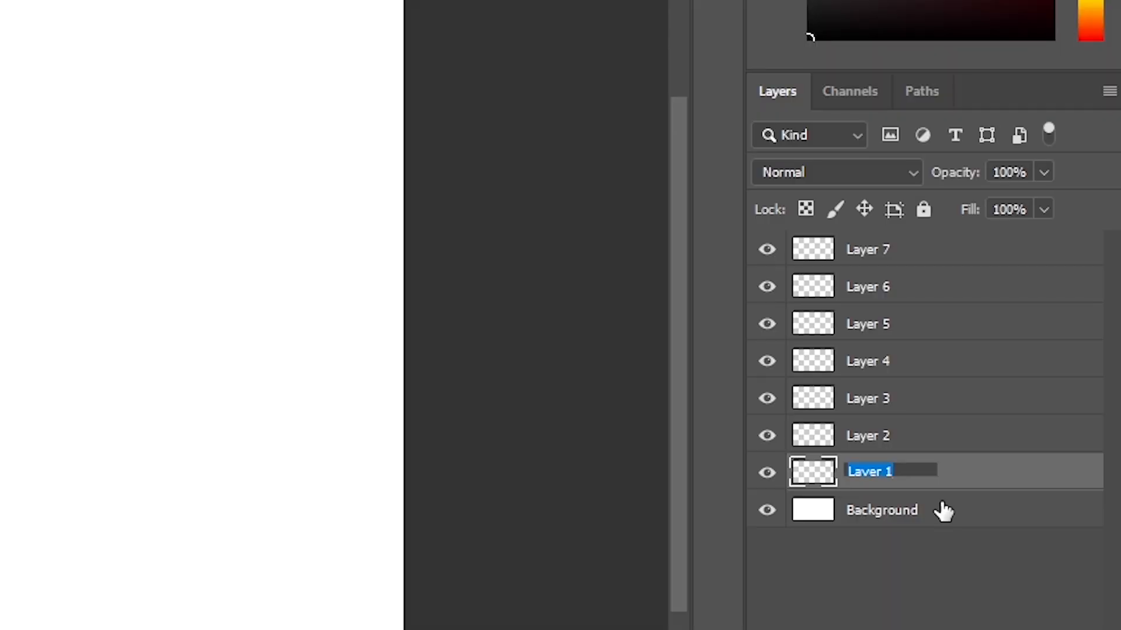
text(what)
key(Menu)
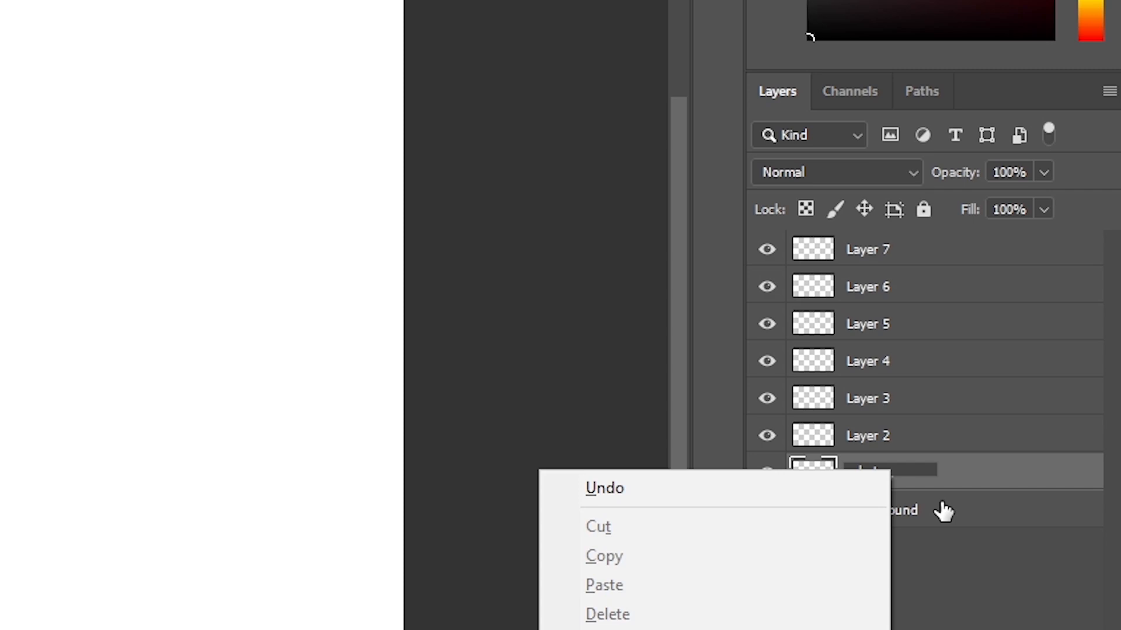
key(Escape)
key(Return)
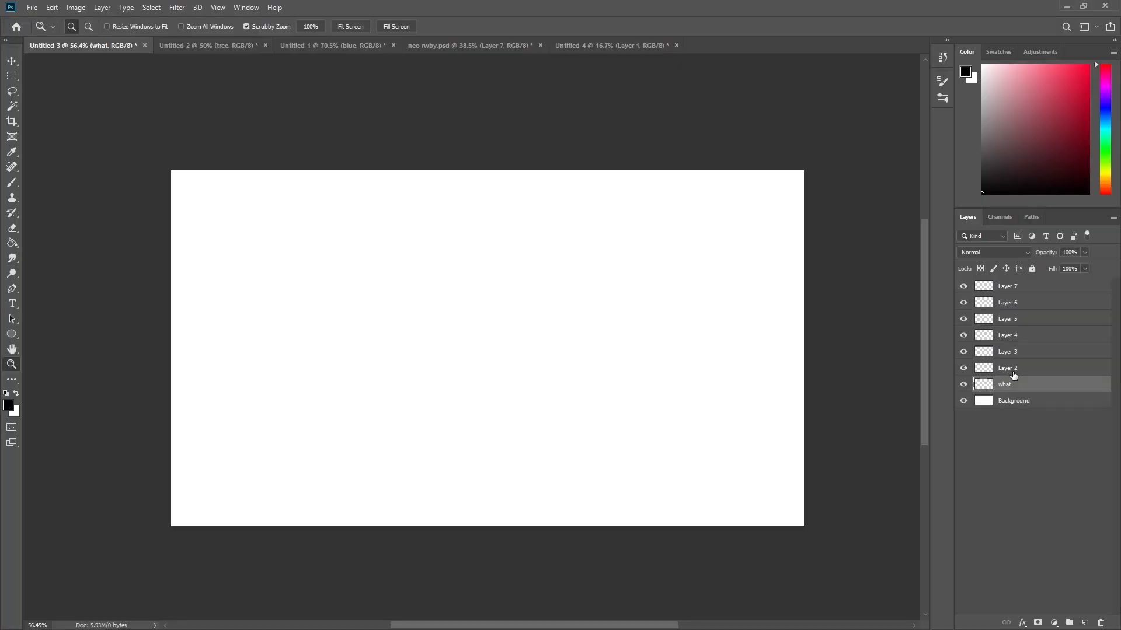
Rename Layer 2 as "lineart".
double_click(870, 443)
text(lineart)
key(Return)
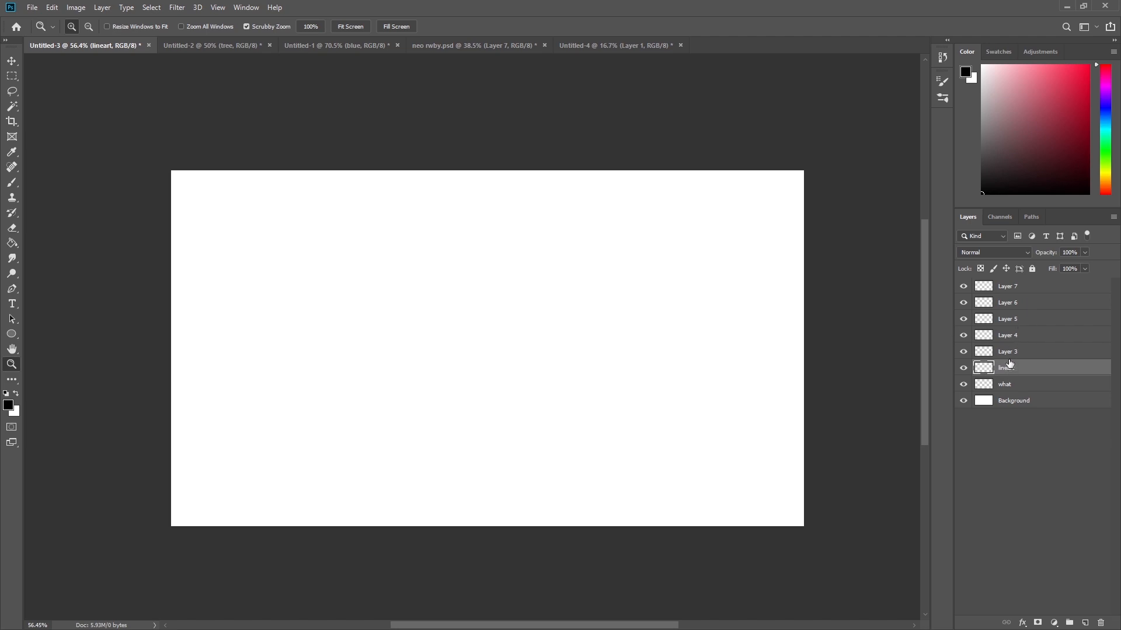
Rename Layer 3 as "shading".
double_click(1007, 351)
text(shading)
key(Return)
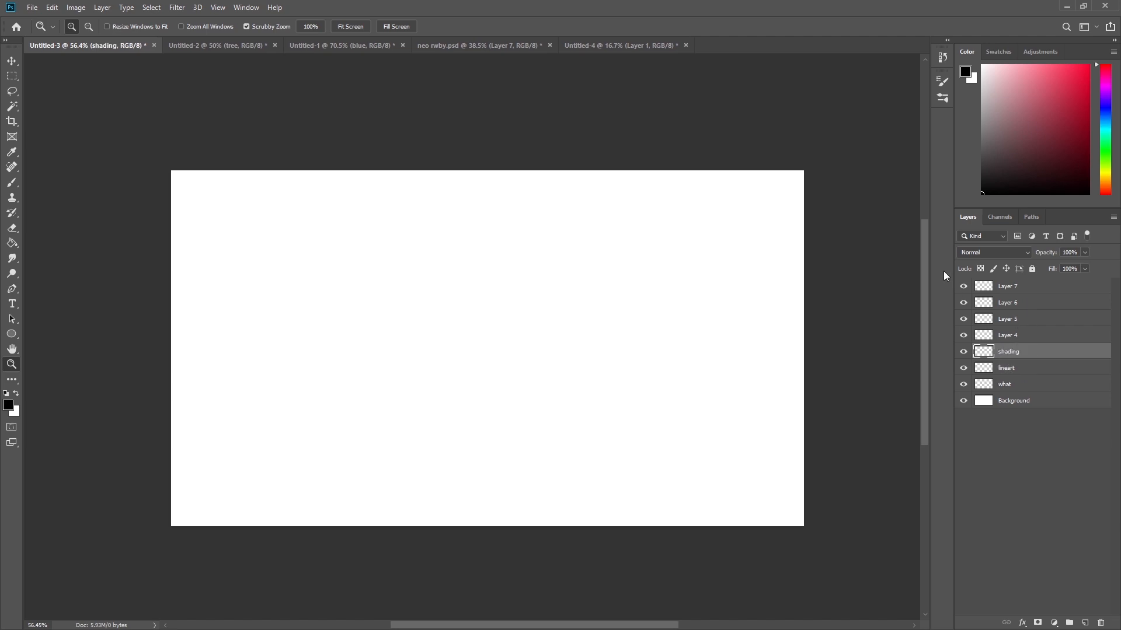
Give the "what" layer a yellow colour label.
click(1026, 369)
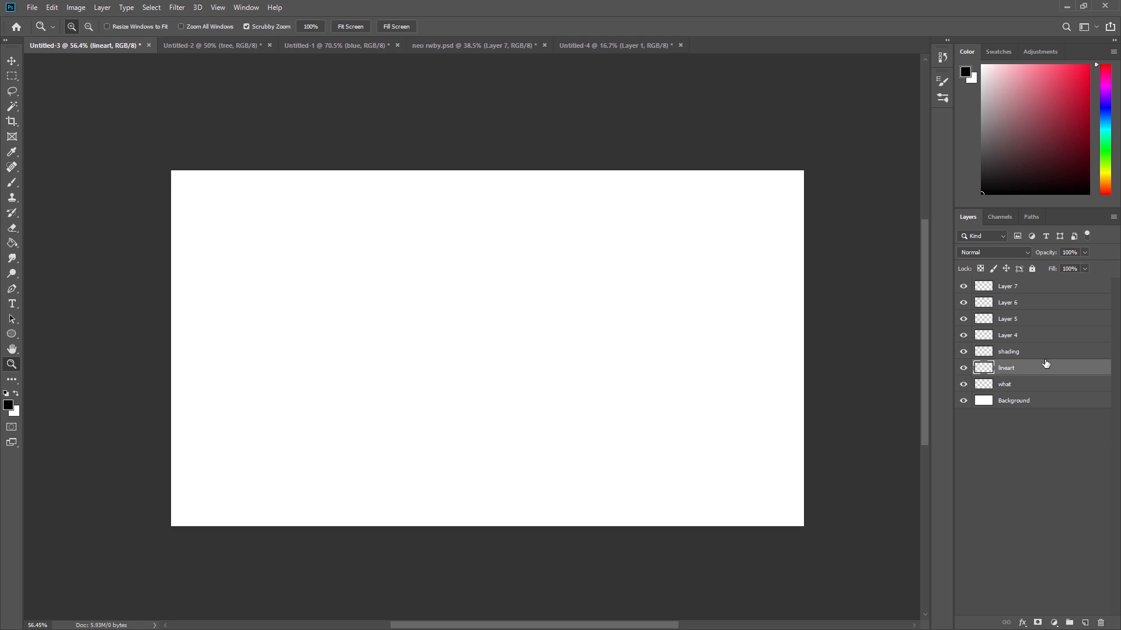
click(1021, 389)
right_click(1014, 385)
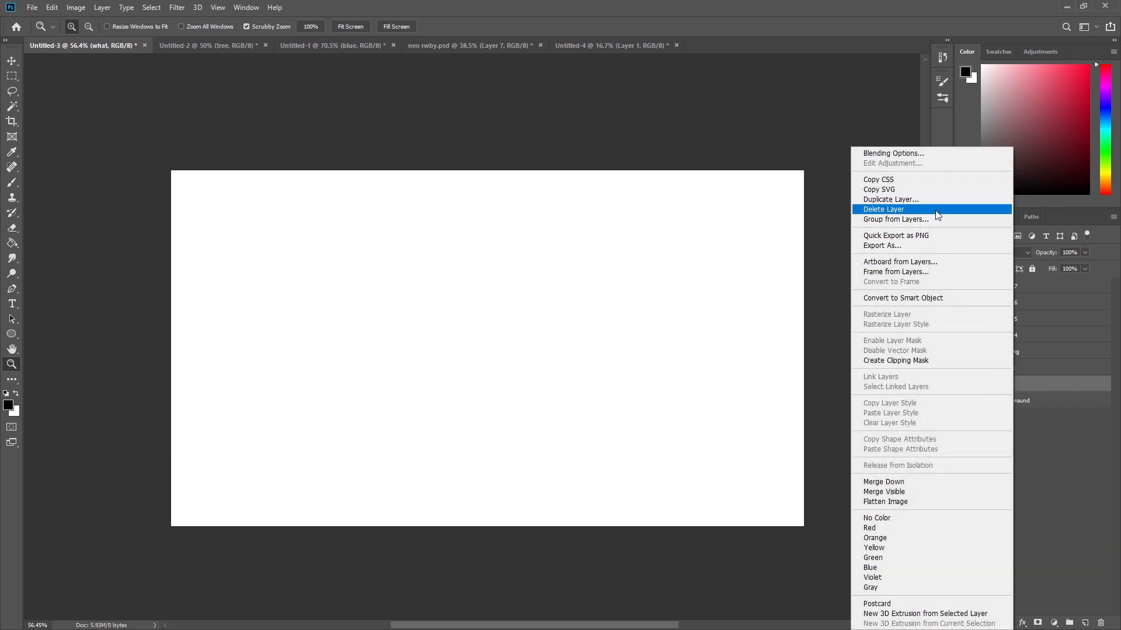
click(881, 547)
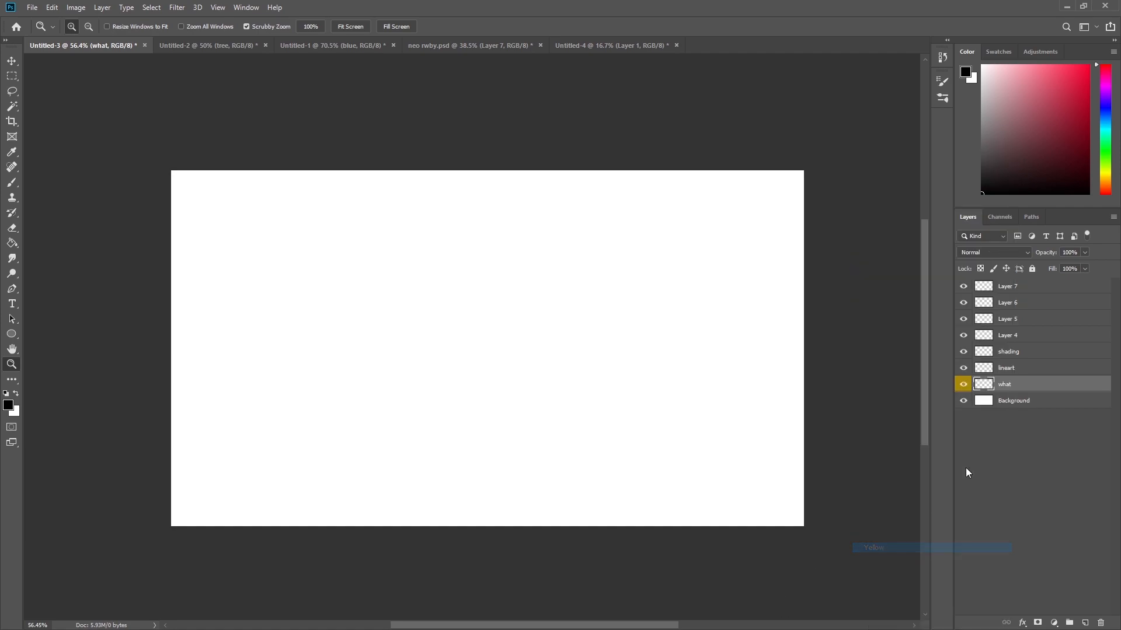
Give the "lineart" layer a red colour label.
click(997, 372)
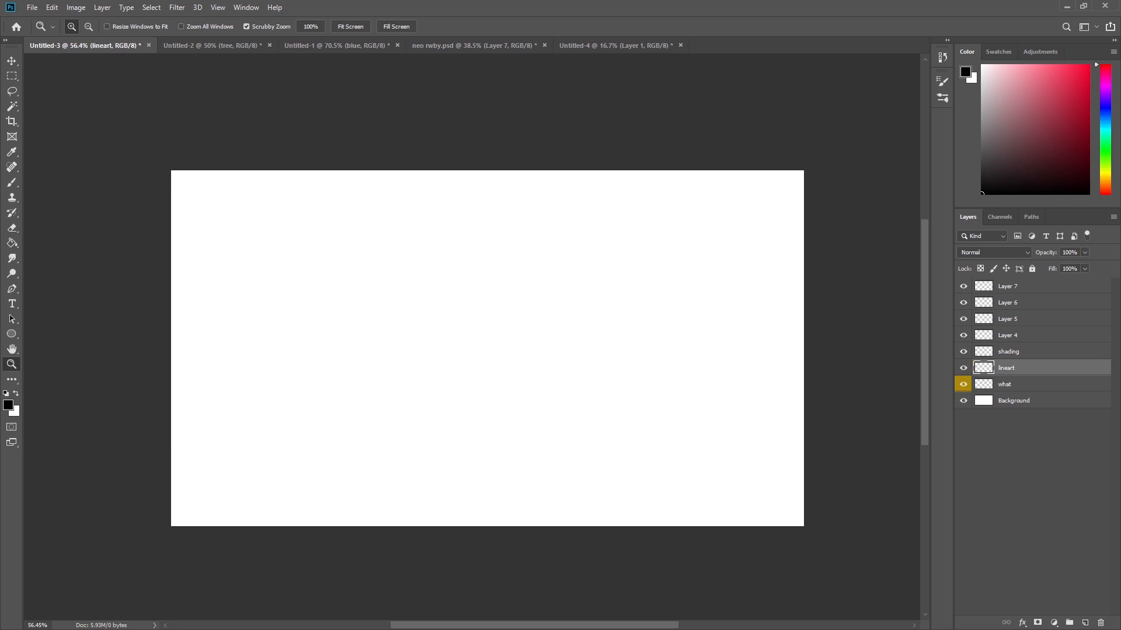
right_click(969, 369)
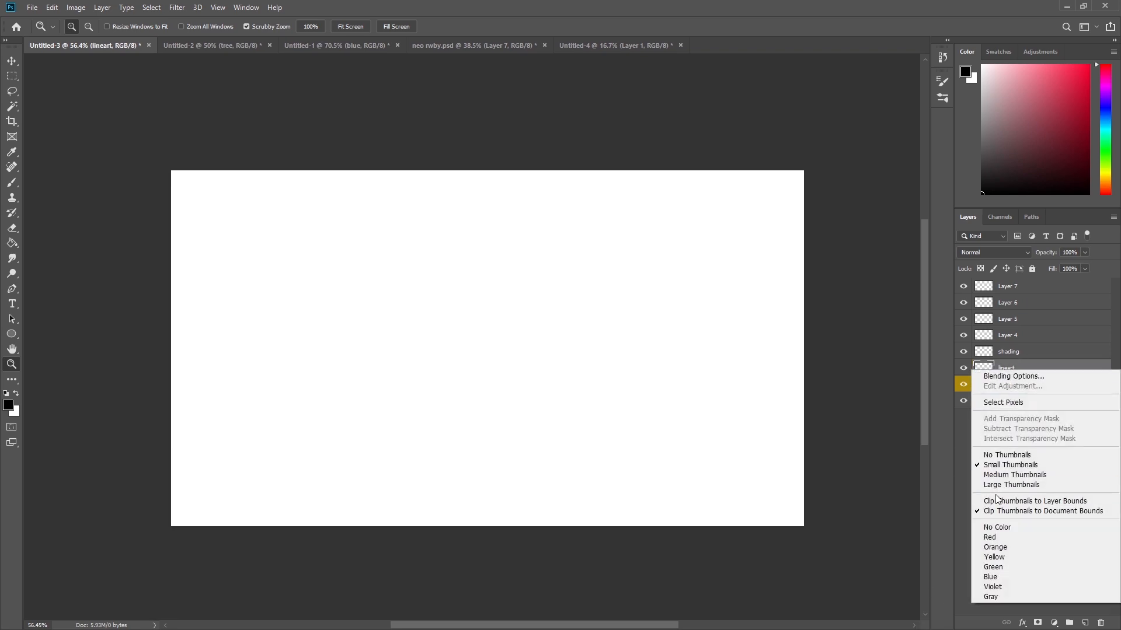
click(993, 538)
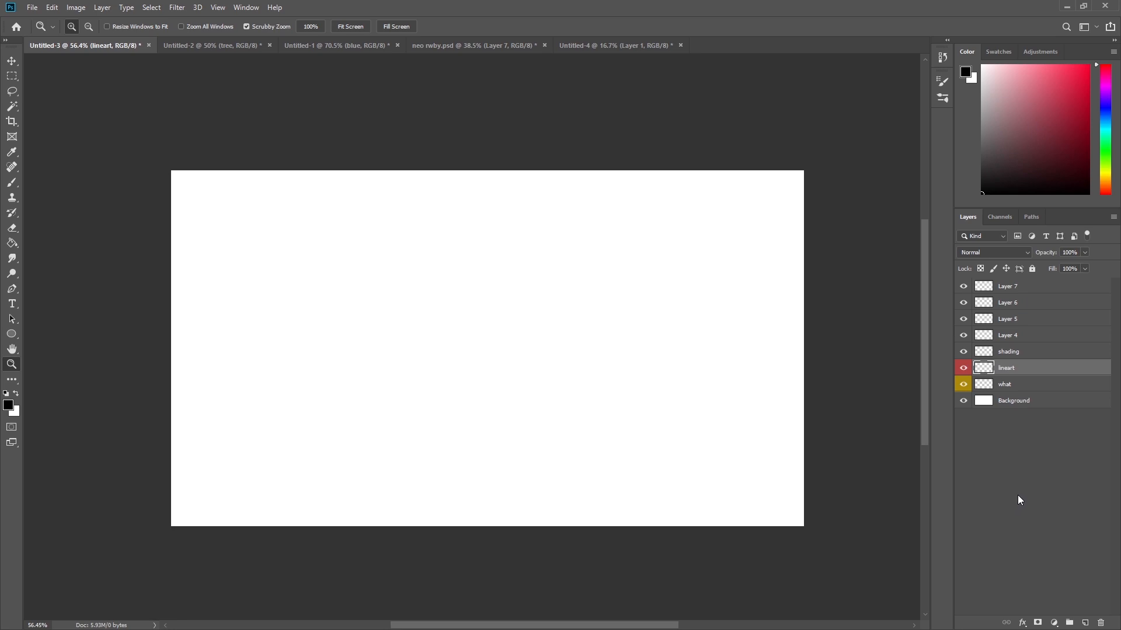
click(1018, 500)
Select various combinations of layers, both as ranges and individually.
click(1022, 322)
click(1024, 341)
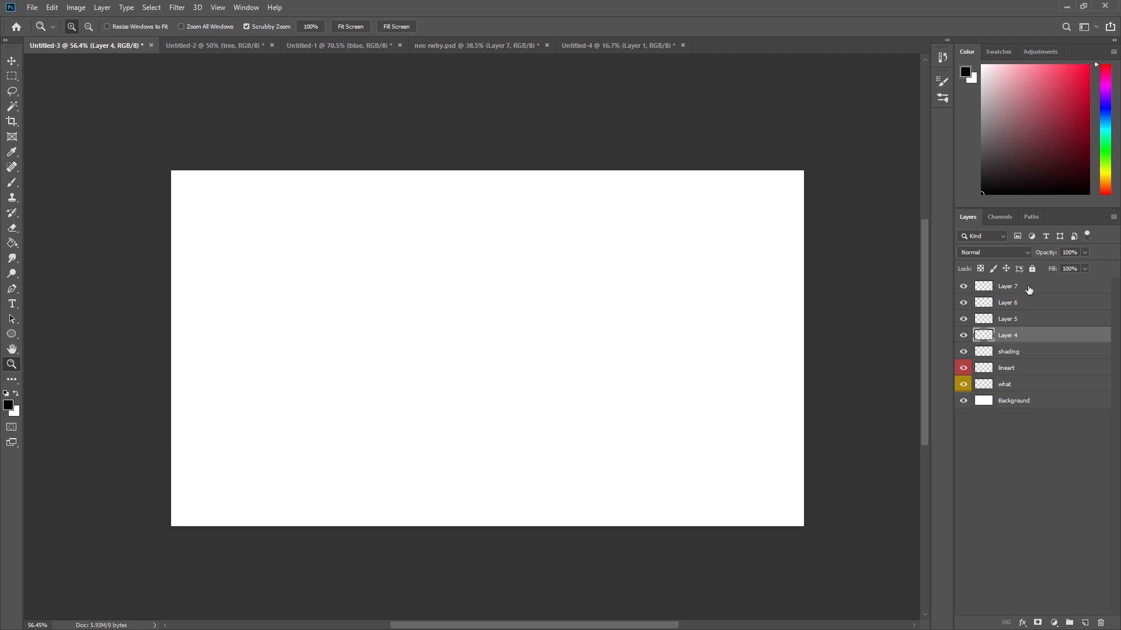
shift+click(1028, 289)
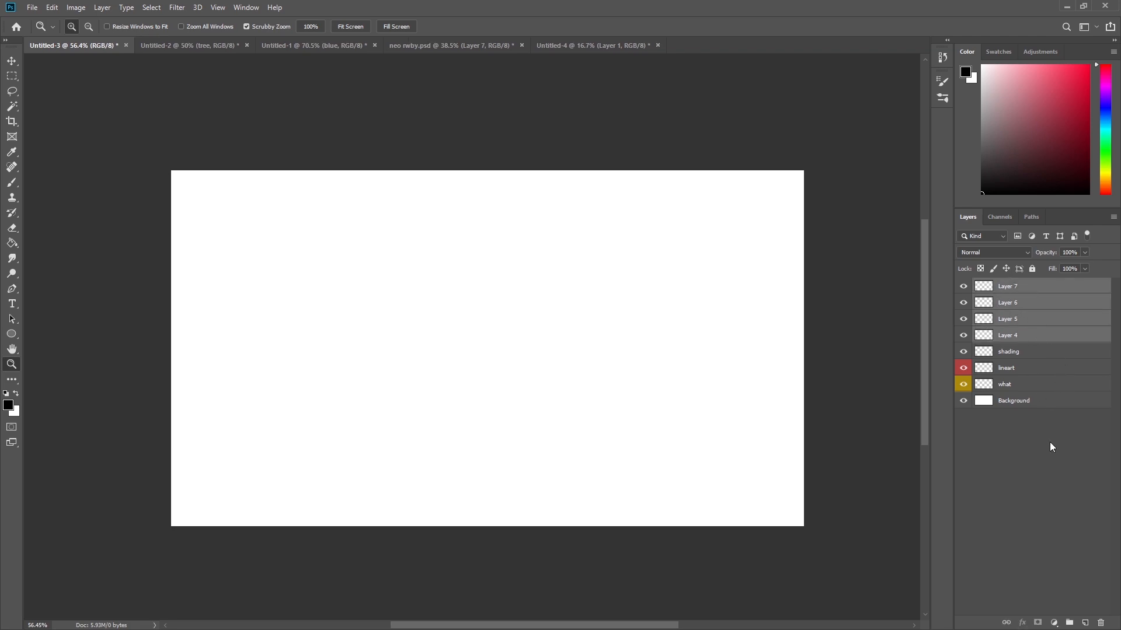
click(1022, 287)
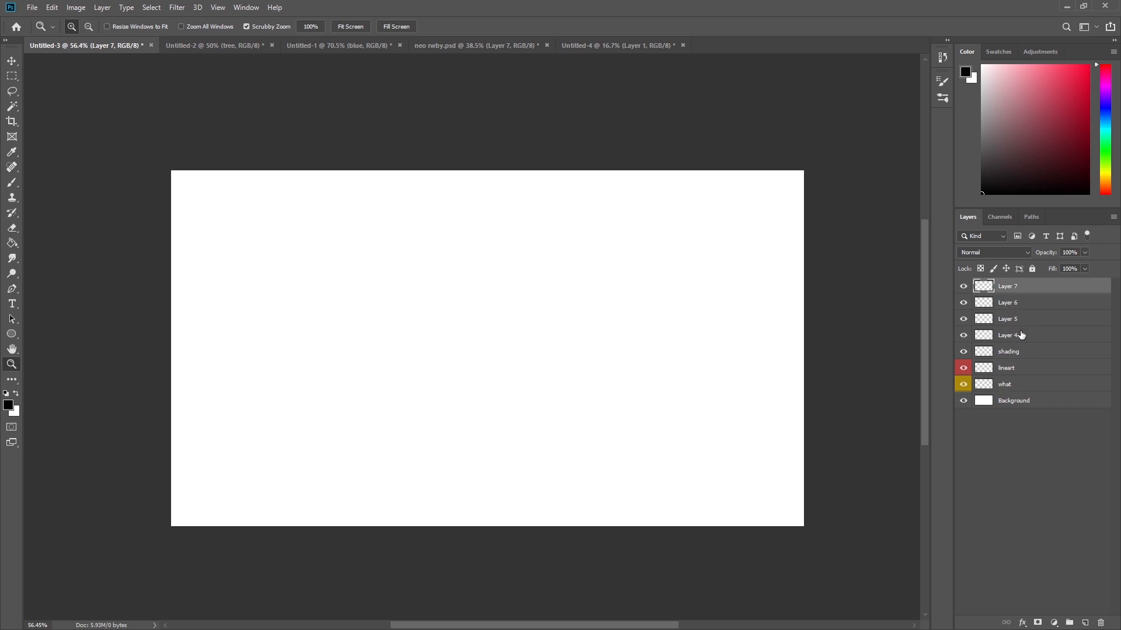
shift+click(1027, 353)
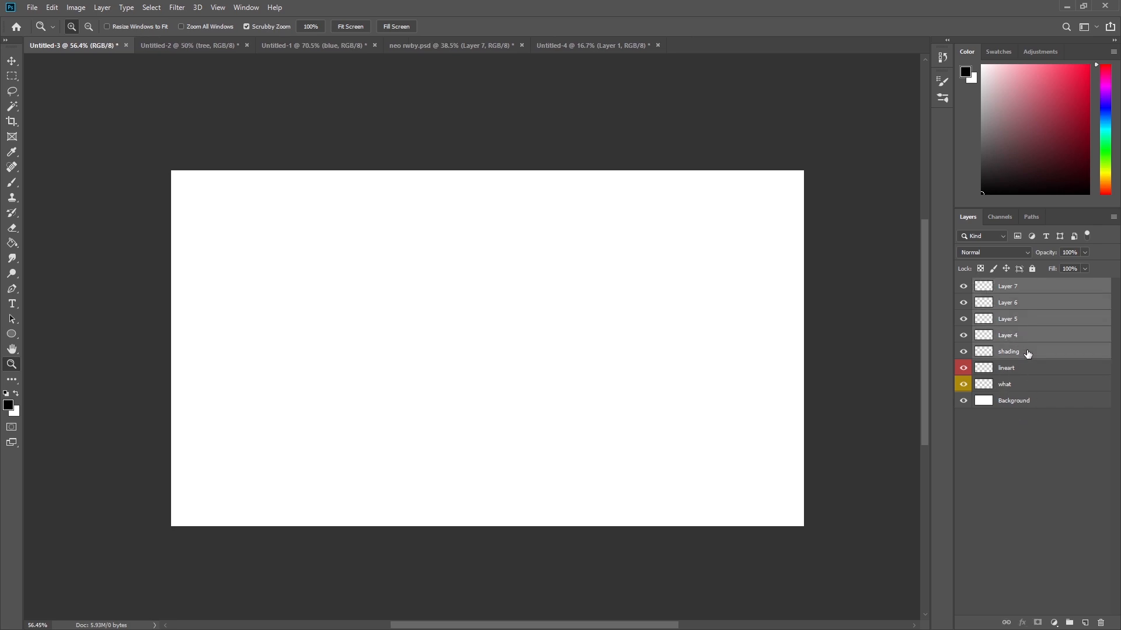
ctrl+click(1022, 384)
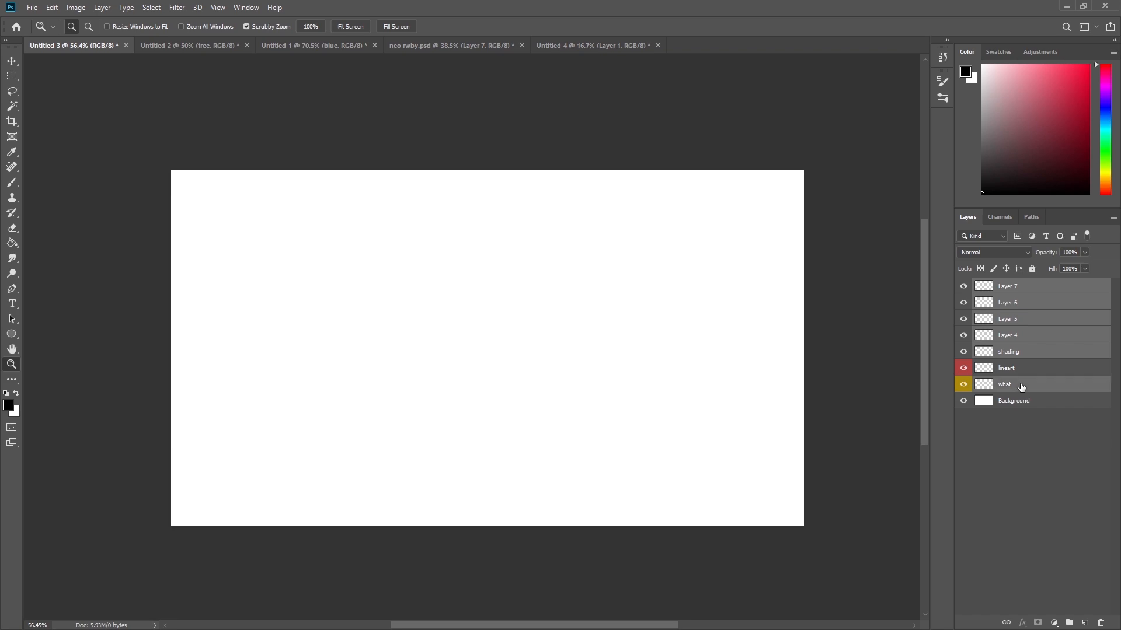
ctrl+click(1028, 336)
ctrl+click(1029, 304)
ctrl+click(1046, 320)
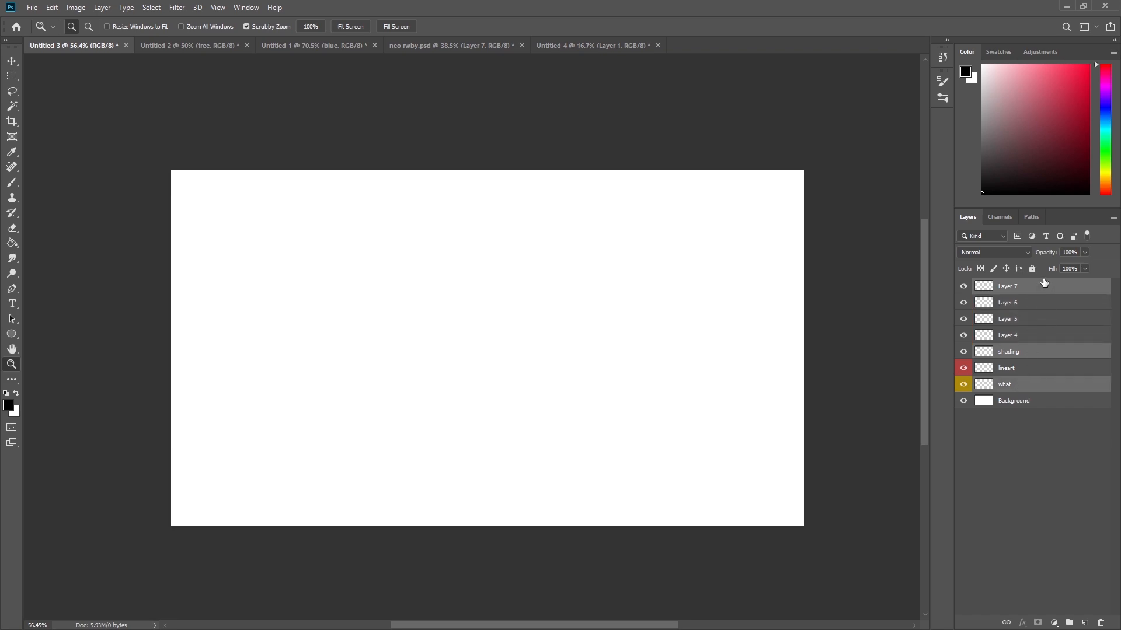
ctrl+click(1044, 287)
click(1019, 388)
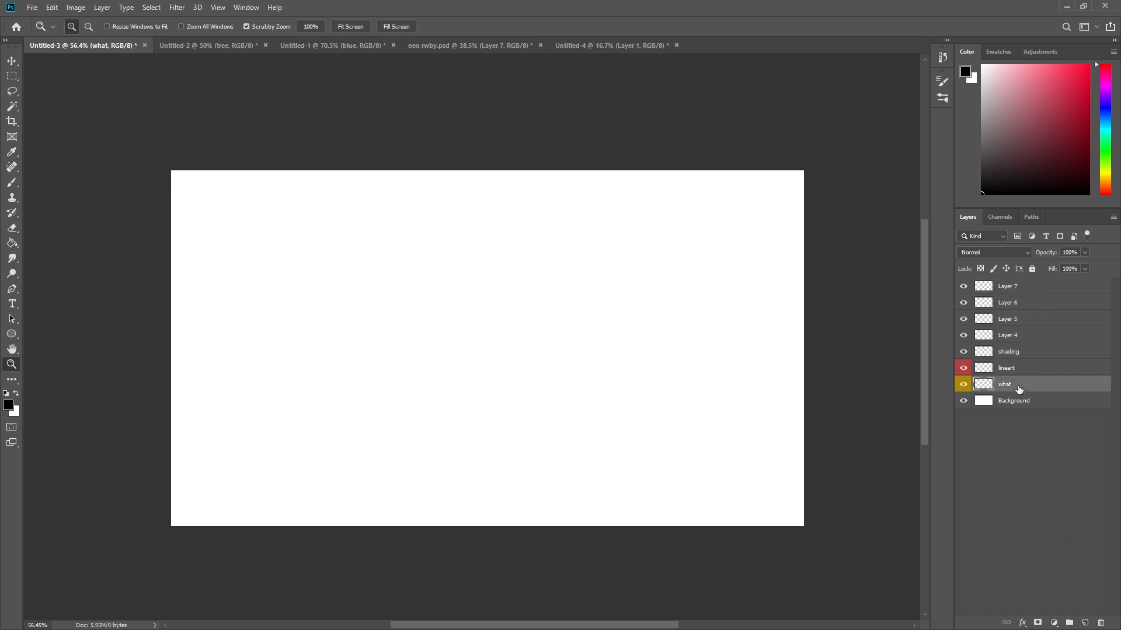
Select the layers from shading up to Layer 7 and put them into a new group.
click(1022, 352)
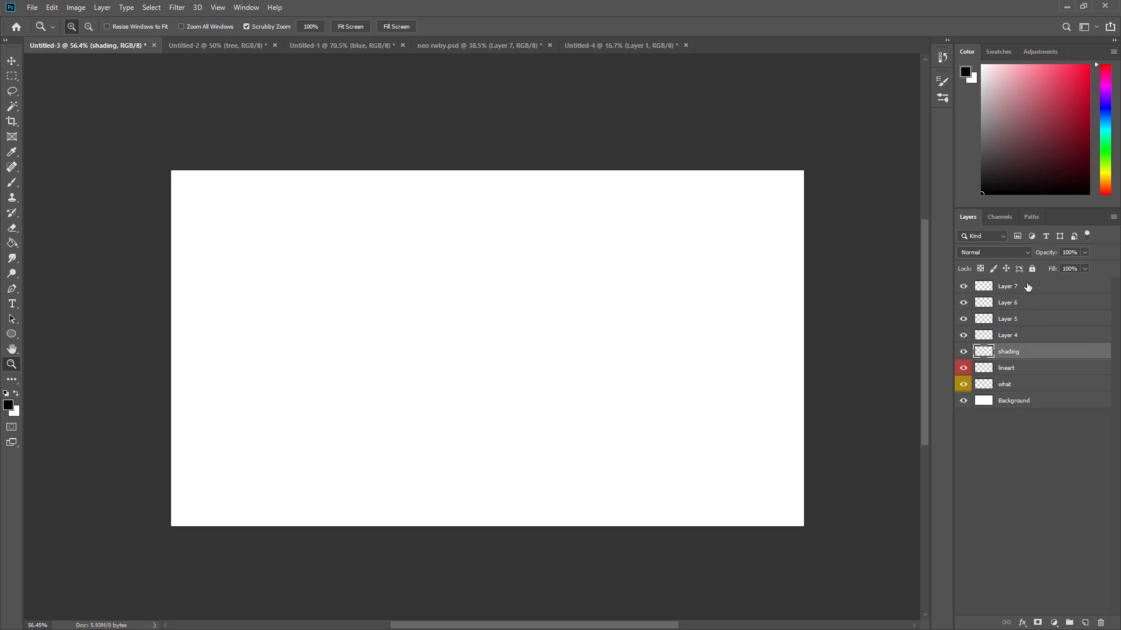
shift+click(1026, 286)
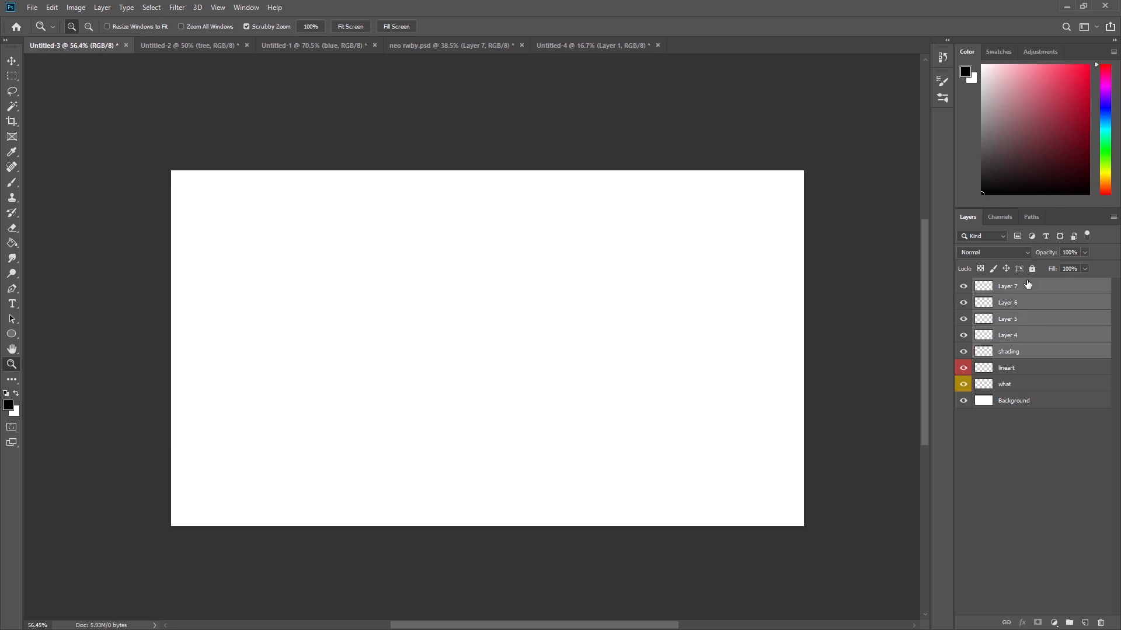
click(1070, 623)
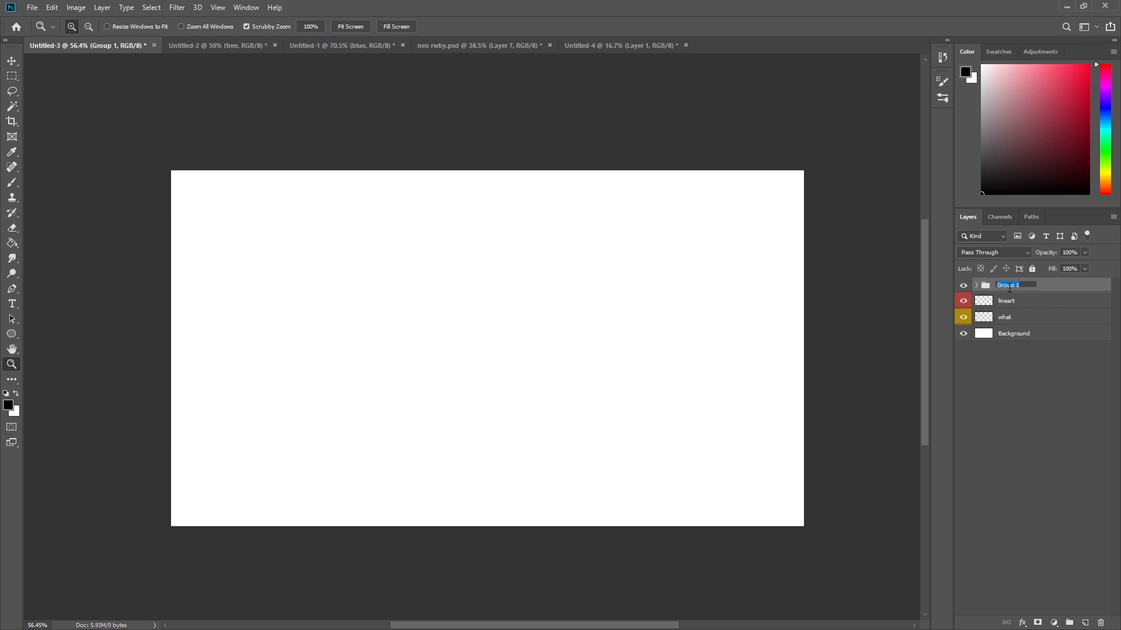
Name the group "LAYERS WITHIN LAYERS" and expand it to show its layers.
text(LAYERS WITHIN LAYERS)
key(Return)
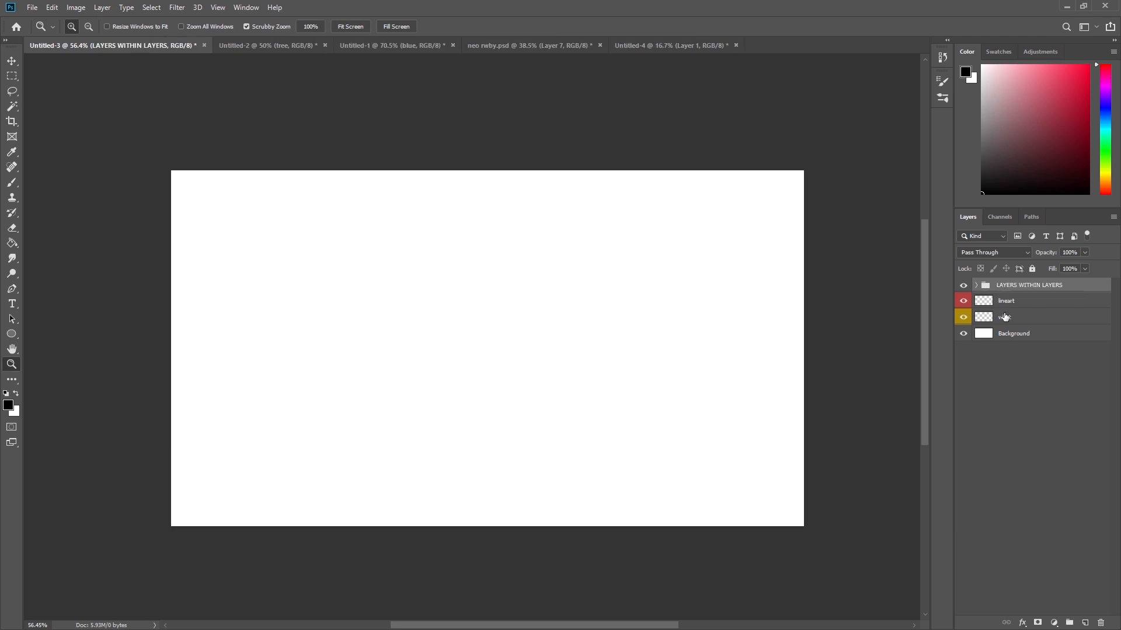
click(976, 285)
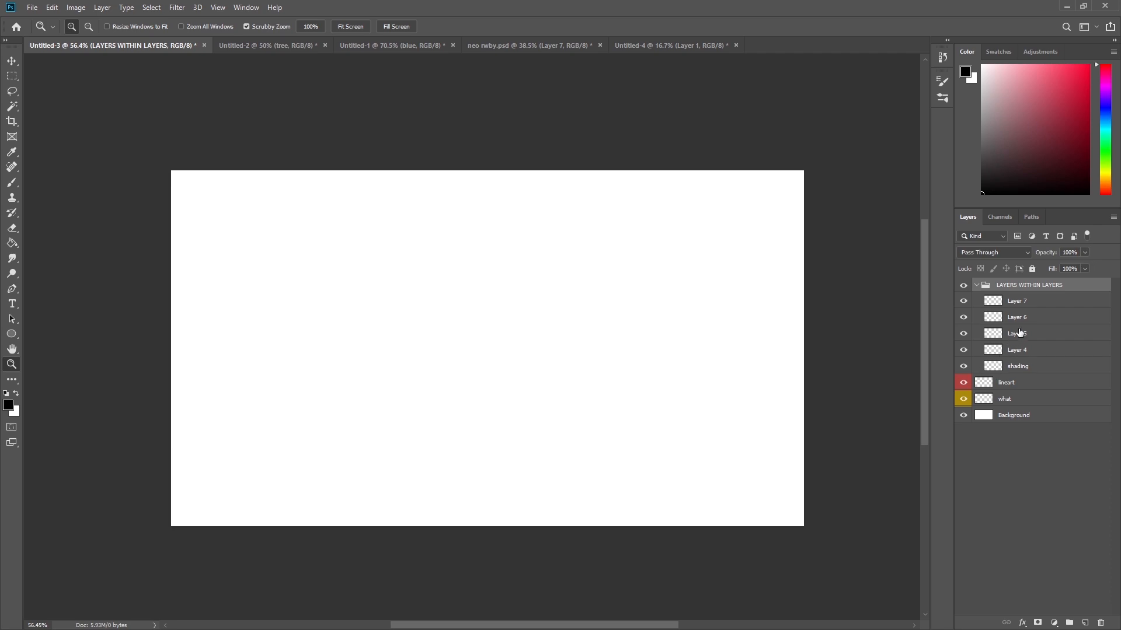
Give the LAYERS WITHIN LAYERS group a green colour label and collapse it.
right_click(999, 291)
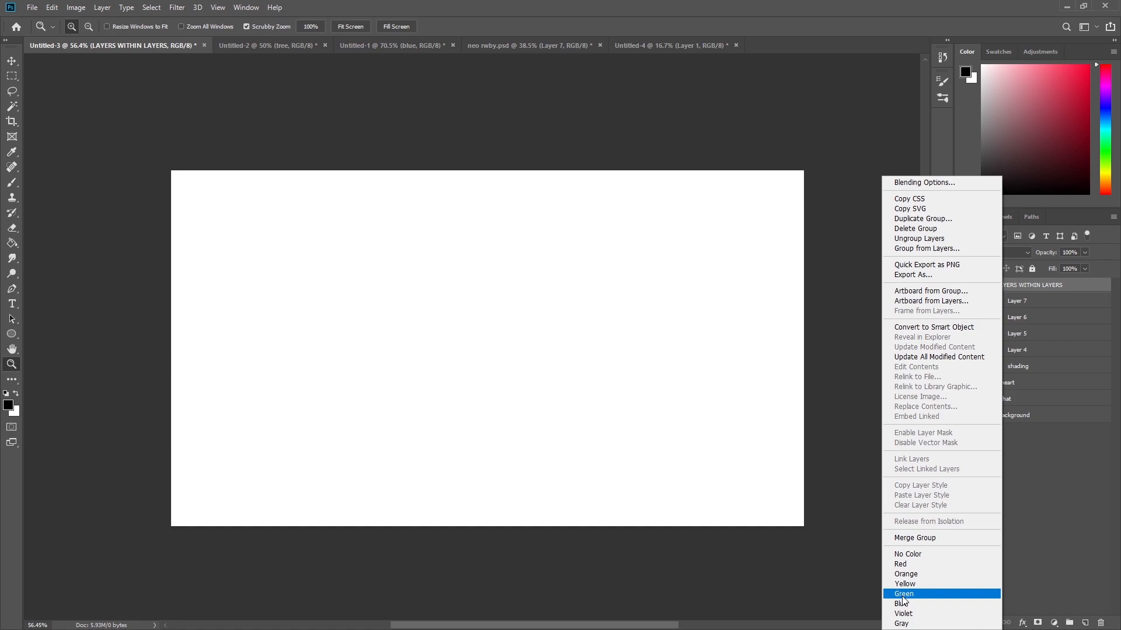
click(928, 602)
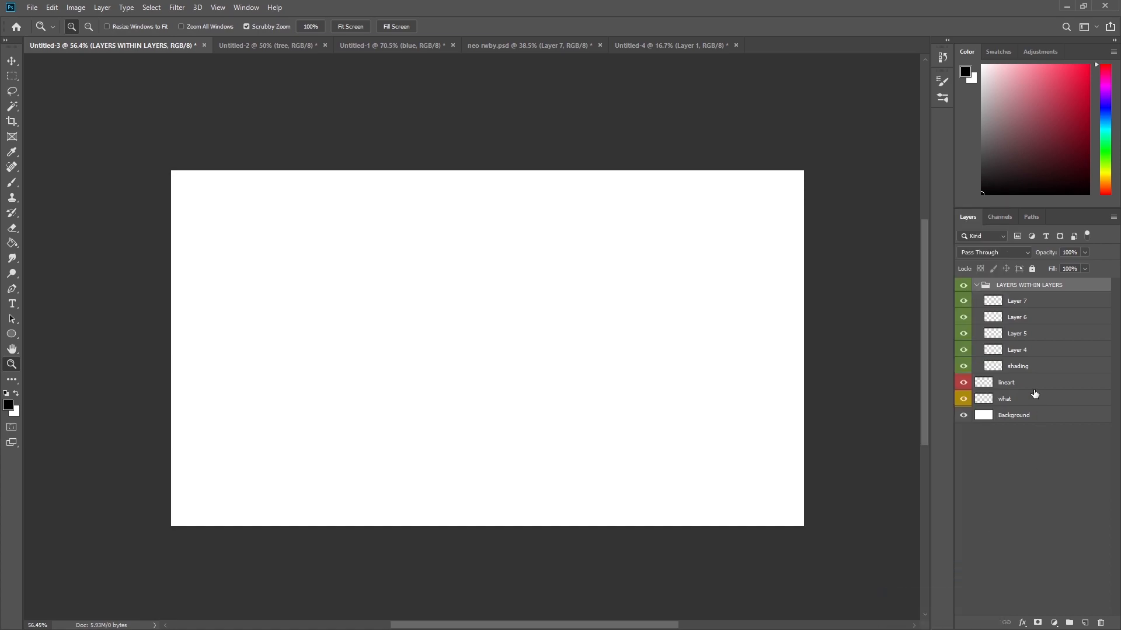
click(977, 285)
click(989, 318)
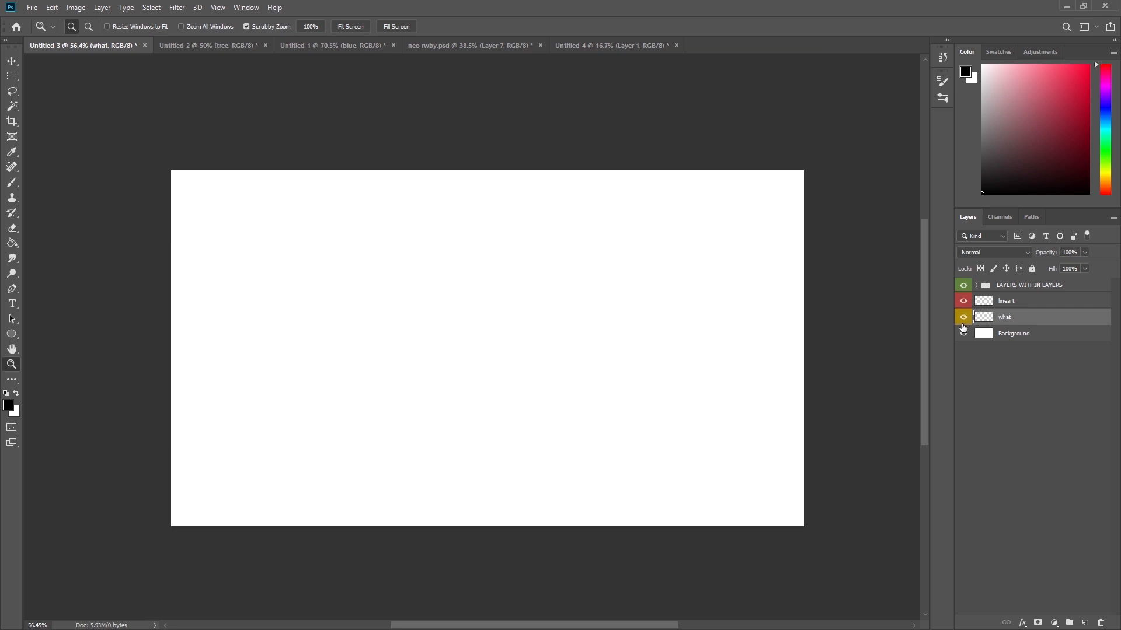
Switch to the landscape document and move the tree layer below the ground layer.
click(225, 49)
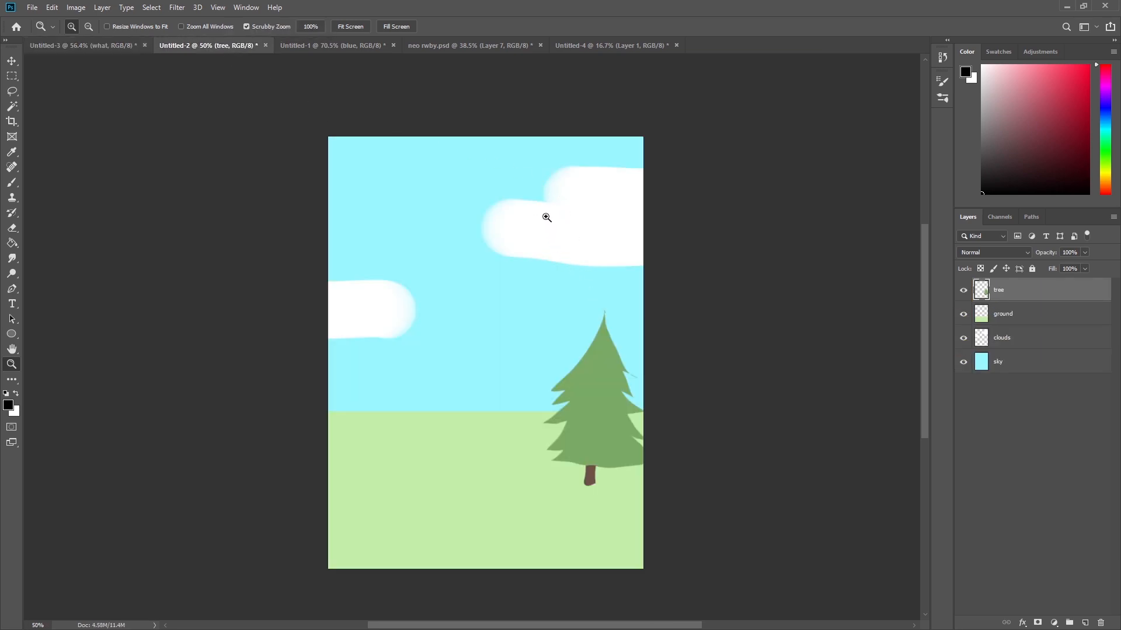
click(513, 227)
drag(513, 228, 518, 230)
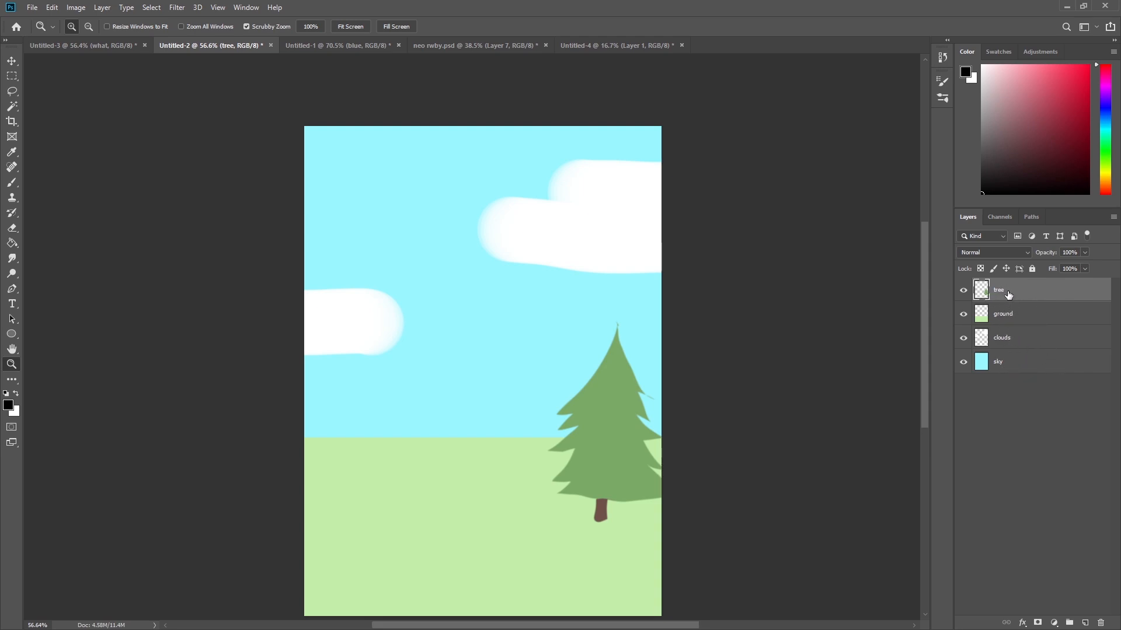
click(1024, 362)
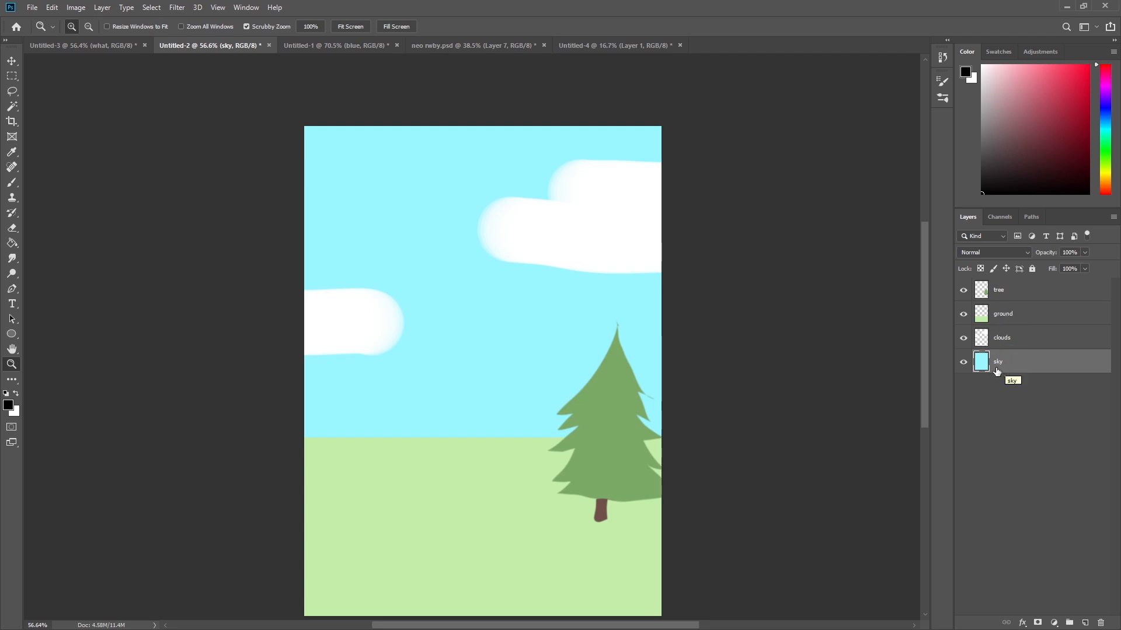
click(1016, 294)
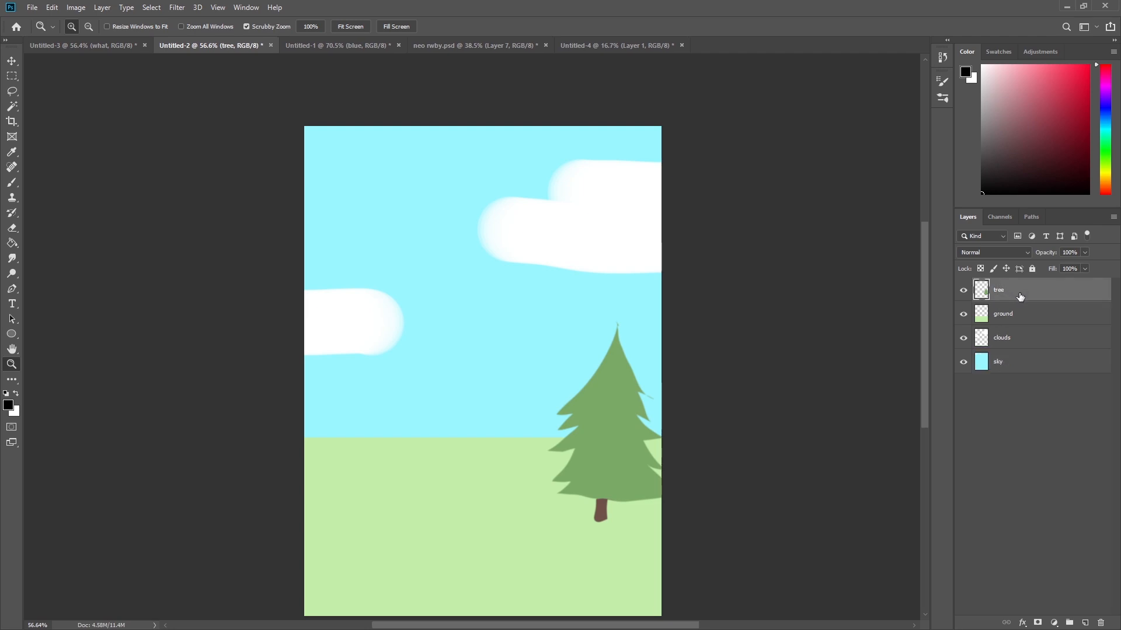
drag(1014, 296, 987, 348)
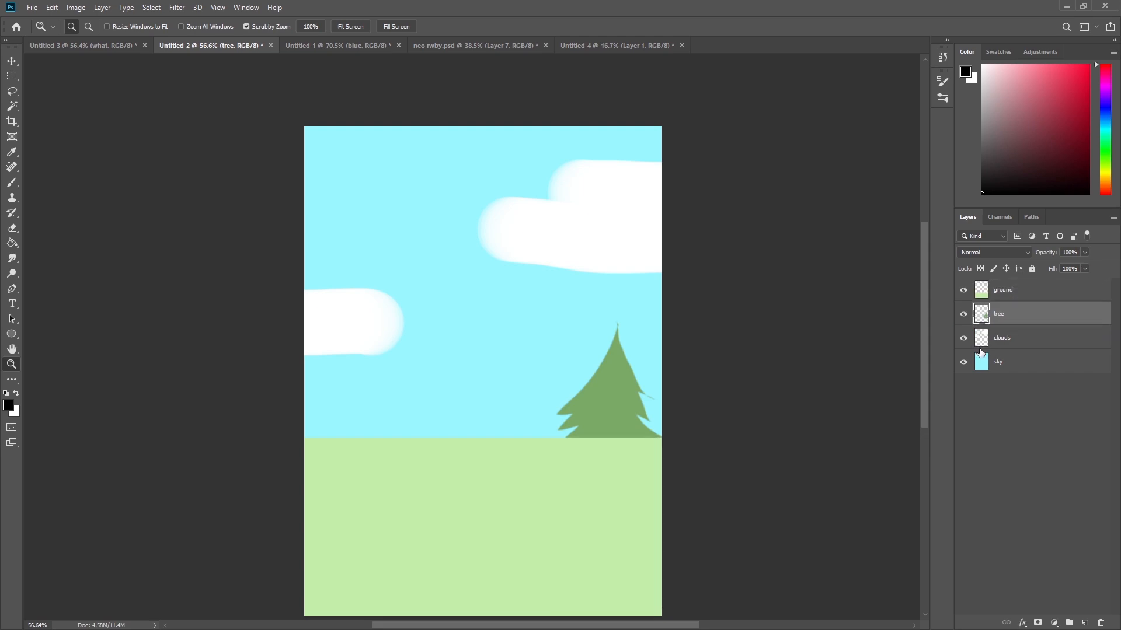
drag(636, 424, 581, 446)
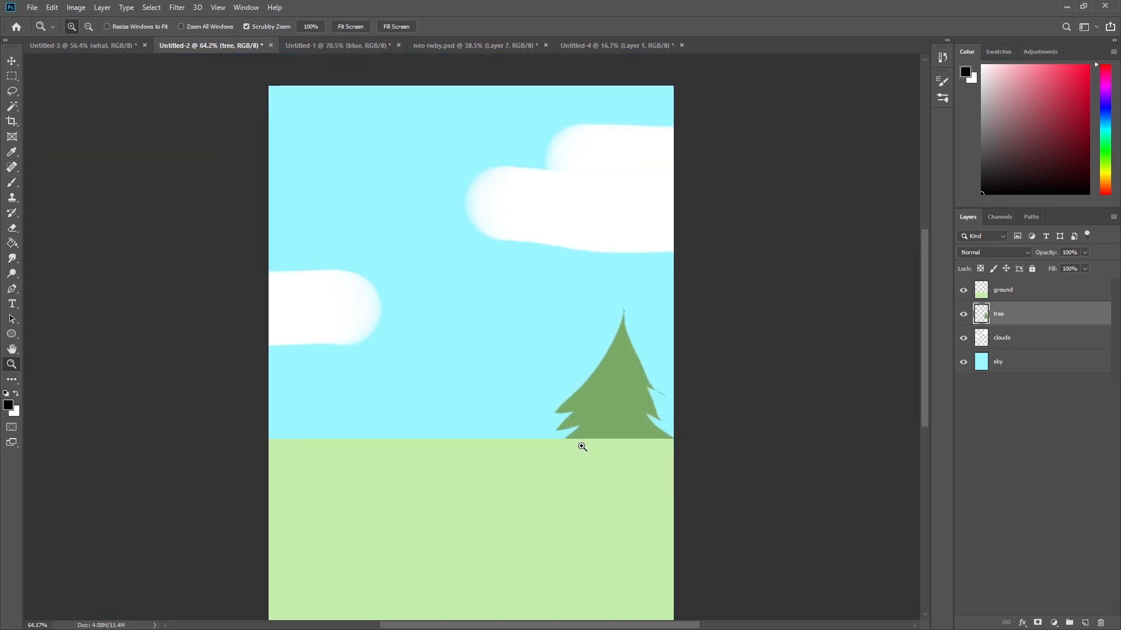
Move the sky layer to the top of the stack and back to the bottom.
drag(1002, 365, 1020, 292)
drag(595, 388, 590, 431)
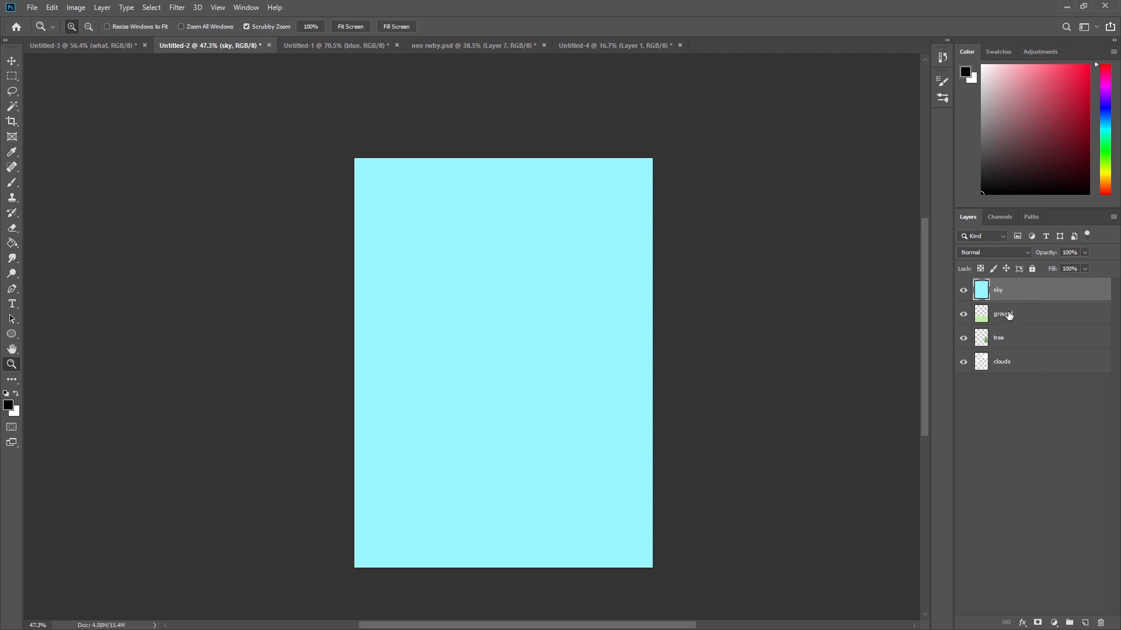
drag(1019, 296, 1015, 374)
drag(612, 374, 621, 374)
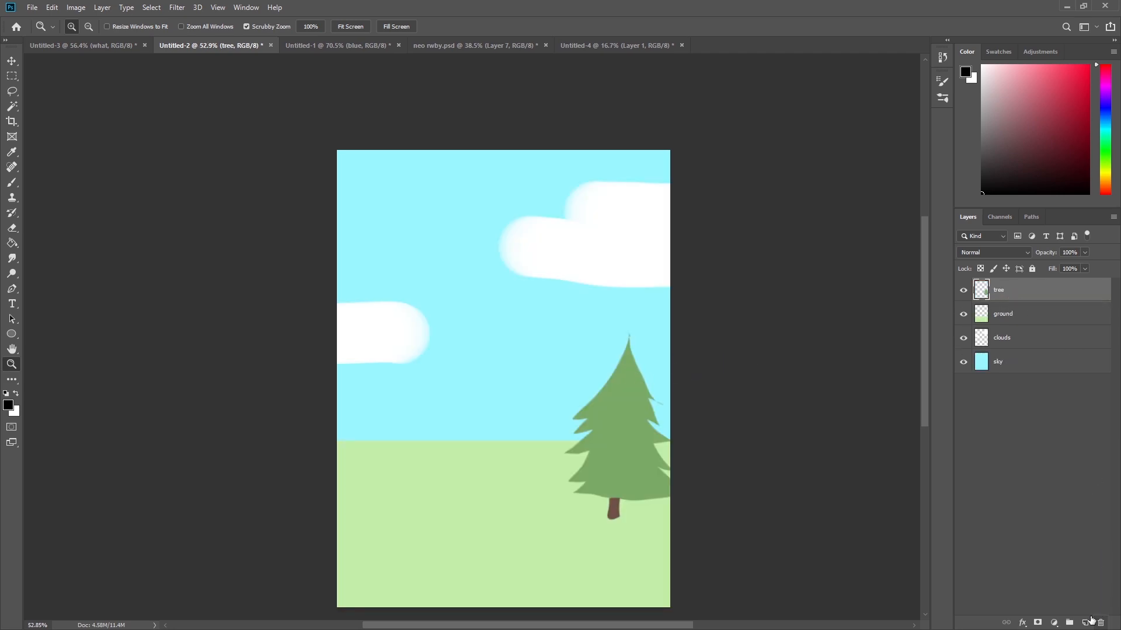
Create a new layer above the tree and name it sun.
click(1085, 622)
double_click(1002, 292)
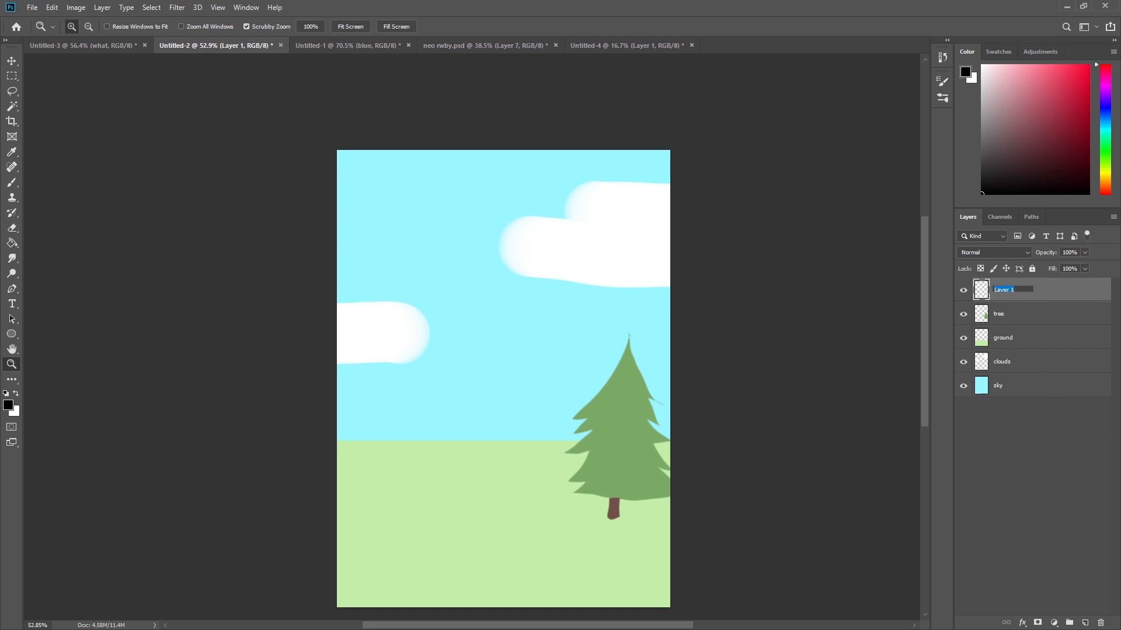
key(Return)
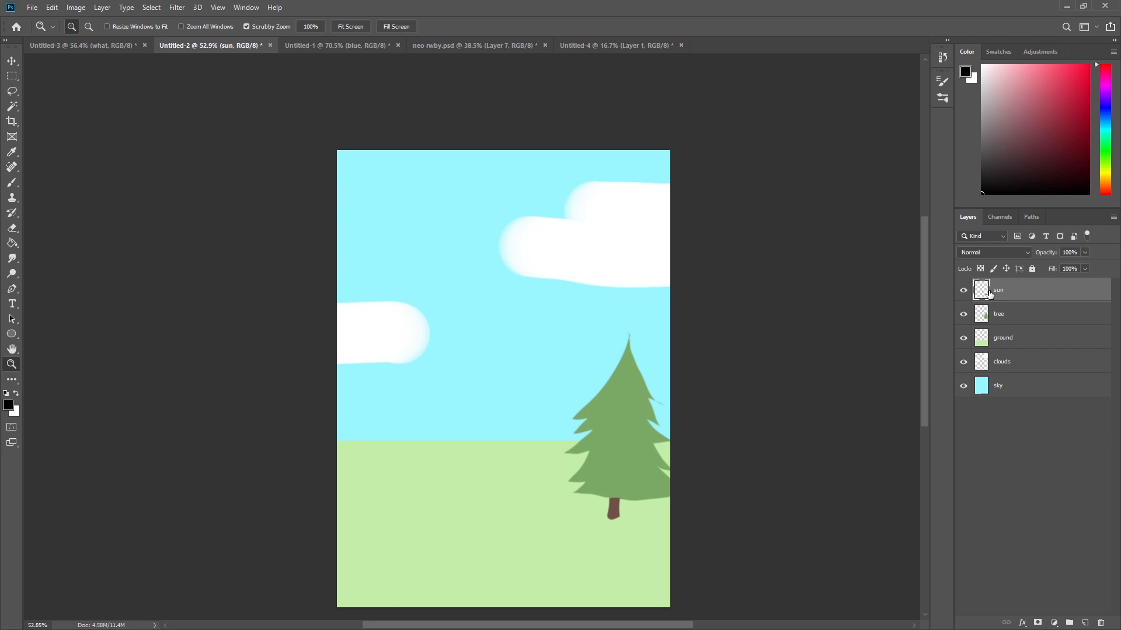
Paint a yellow sun with rays in the top-left corner on the sun layer with a smaller brush.
click(1106, 174)
click(1088, 66)
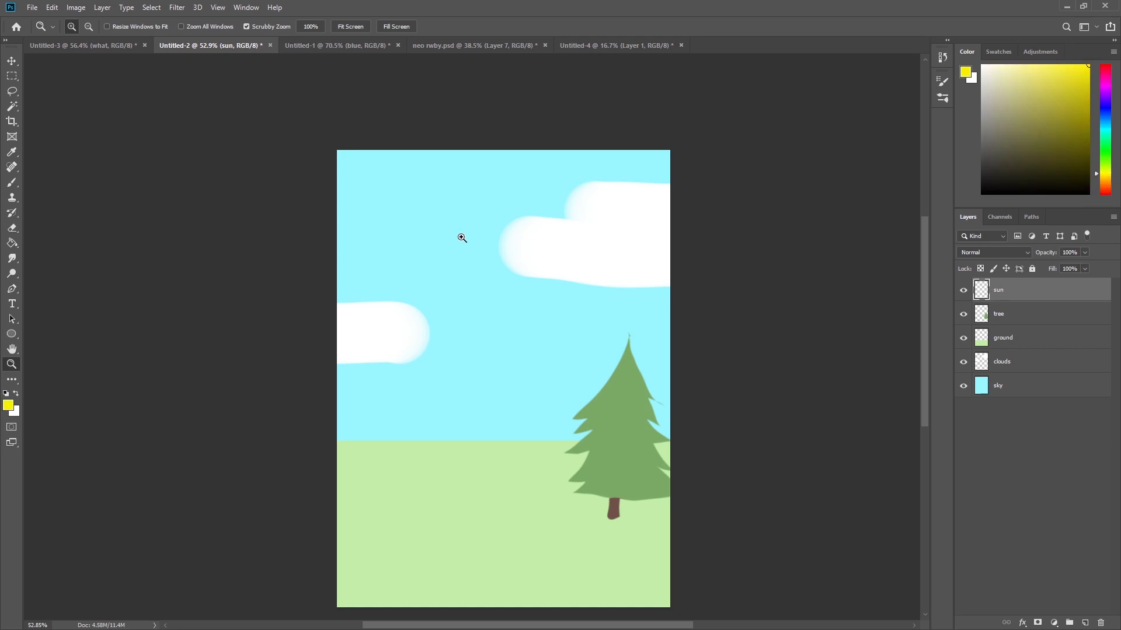
key(b)
key(bracketleft)
key(bracketleft)
key(bracketleft)
key(bracketleft)
key(bracketleft)
key(bracketleft)
key(bracketleft)
key(bracketleft)
key(bracketleft)
key(bracketleft)
key(bracketleft)
key(bracketleft)
key(bracketleft)
key(bracketleft)
mouse_move(370, 168)
mouse_down()
mouse_move(335, 181)
mouse_move(348, 150)
mouse_up()
mouse_move(349, 205)
mouse_down()
mouse_move(357, 220)
mouse_move(379, 210)
mouse_up()
mouse_move(384, 185)
mouse_down()
mouse_move(397, 192)
mouse_move(418, 153)
mouse_up()
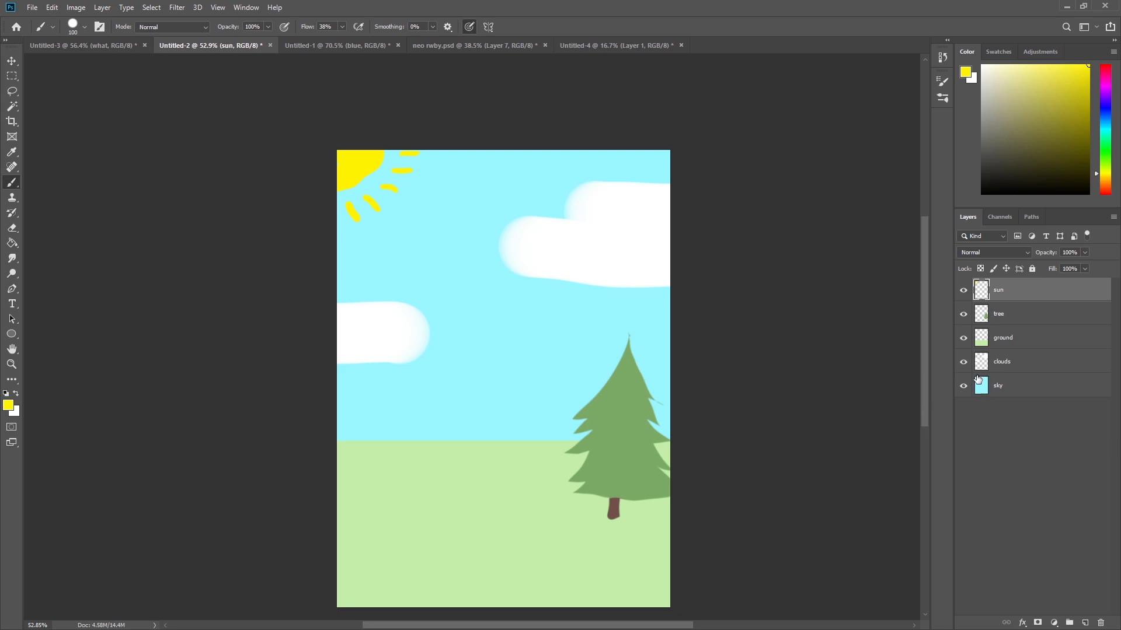
key(ctrl+t)
drag(377, 182, 452, 269)
click(540, 27)
Scale the tree up with Free Transform and cancel the transform.
click(1026, 318)
key(ctrl+t)
drag(563, 330, 454, 138)
drag(641, 457, 615, 525)
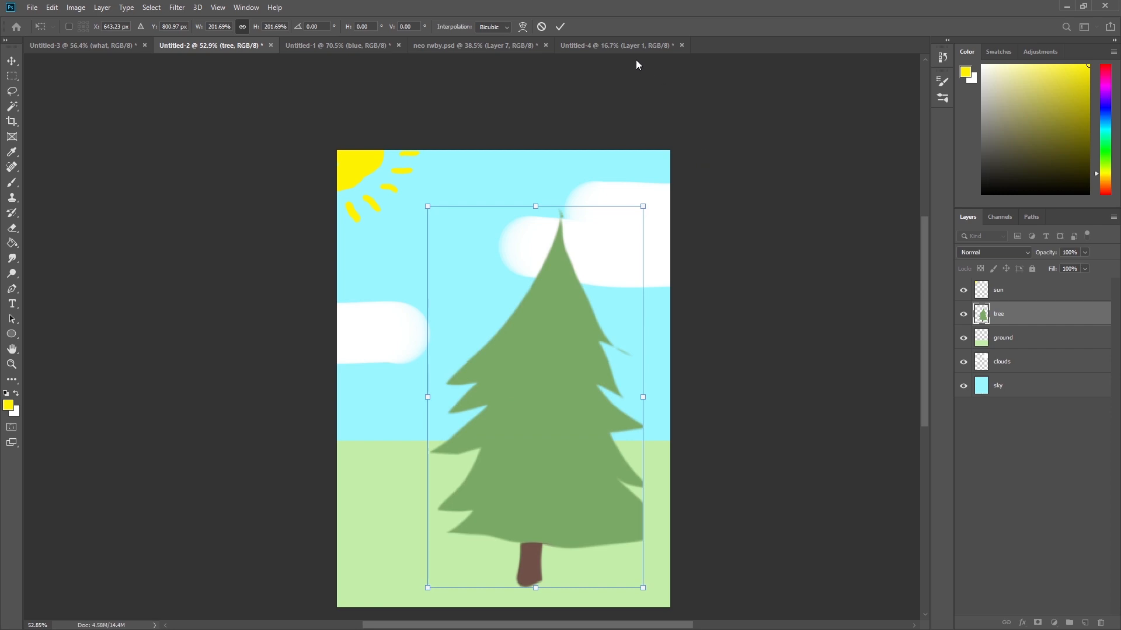
click(541, 26)
Select all five layers and merge them into one.
click(1028, 292)
shift+click(1036, 396)
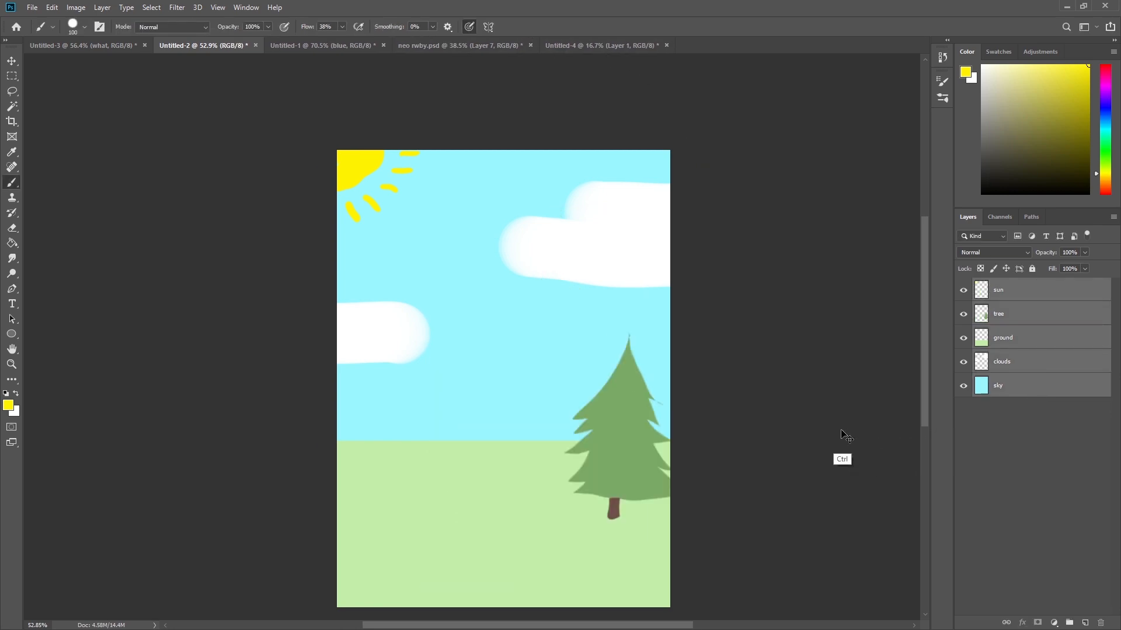
key(ctrl+e)
key(ctrl+t)
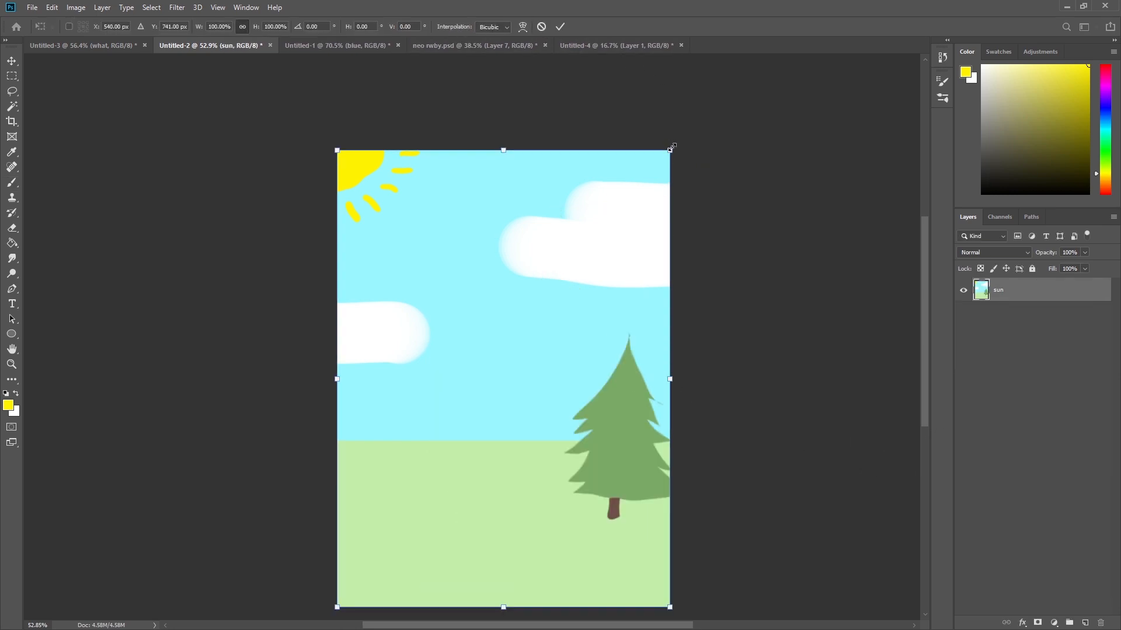
drag(671, 149, 784, 14)
drag(679, 327, 654, 337)
drag(668, 64, 752, 4)
click(541, 27)
Lasso around the tree on the merged layer and try scaling it with Free Transform.
key(l)
mouse_move(671, 425)
mouse_down()
mouse_move(615, 370)
mouse_move(603, 538)
mouse_move(677, 558)
mouse_up()
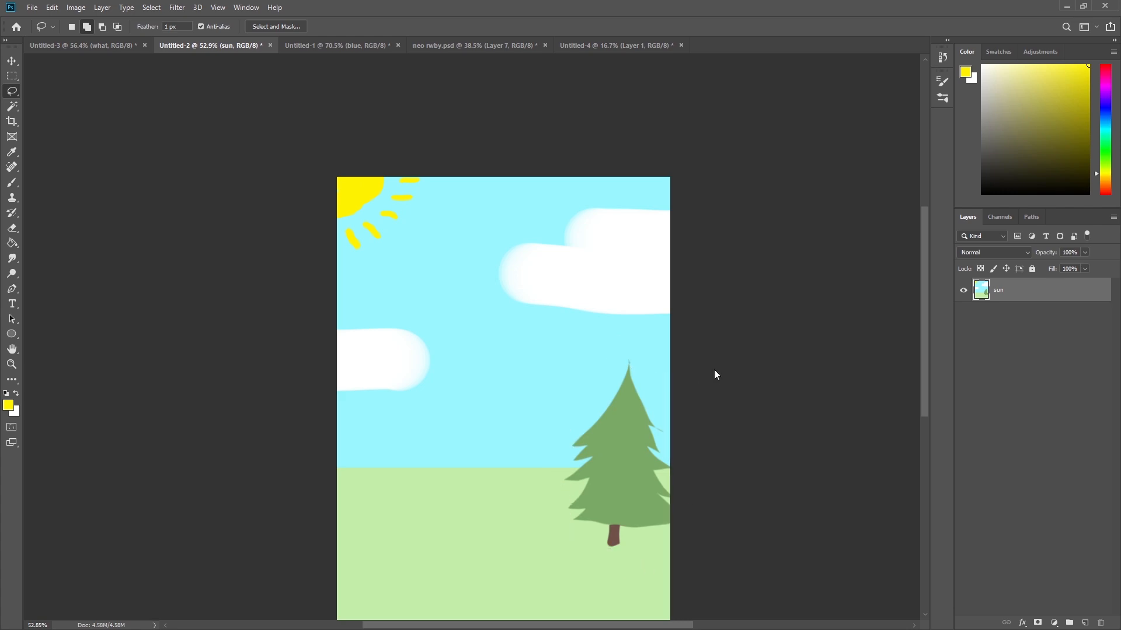
key(ctrl+t)
drag(547, 335, 439, 132)
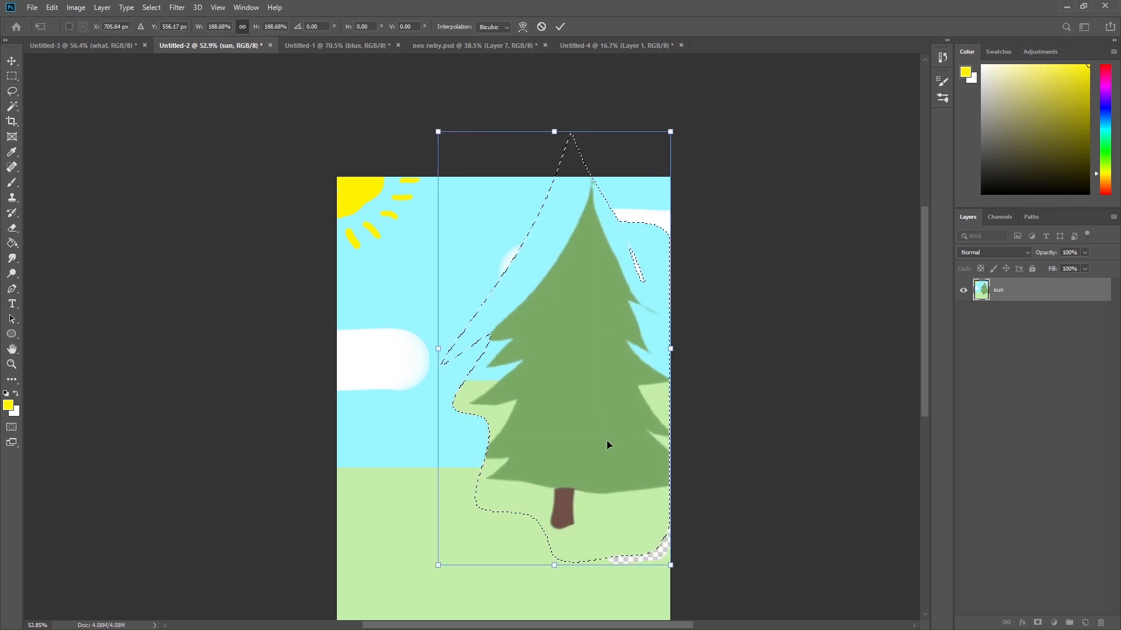
drag(607, 432, 593, 417)
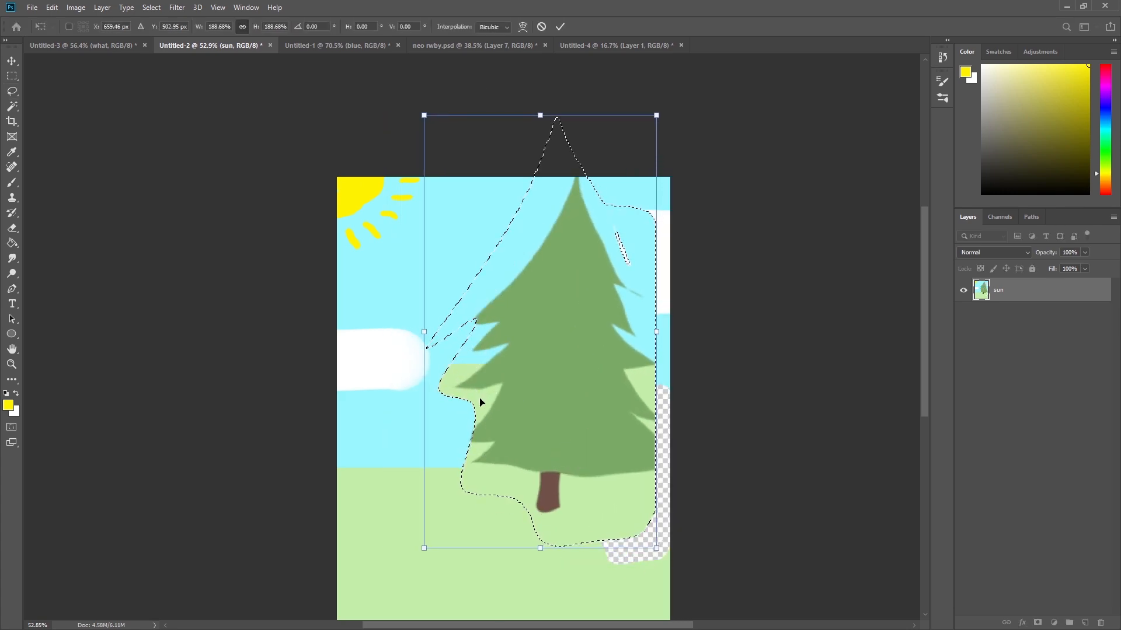
click(542, 27)
click(758, 487)
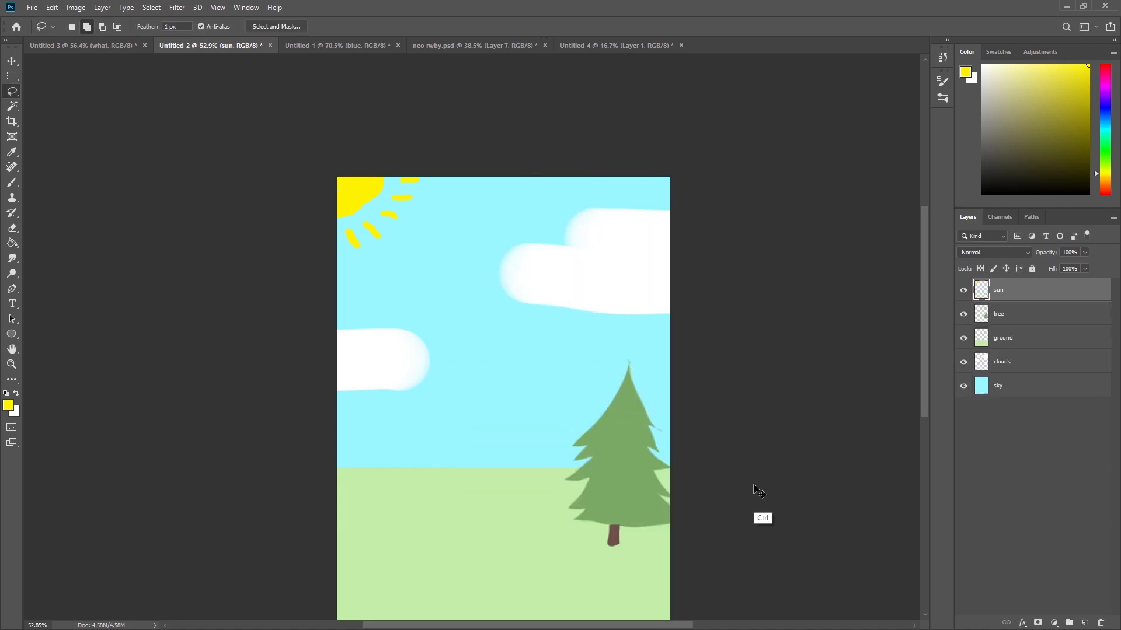
Load the tree, ground and clouds layers' pixels as a selection, then deselect.
click(1021, 313)
ctrl+click(981, 314)
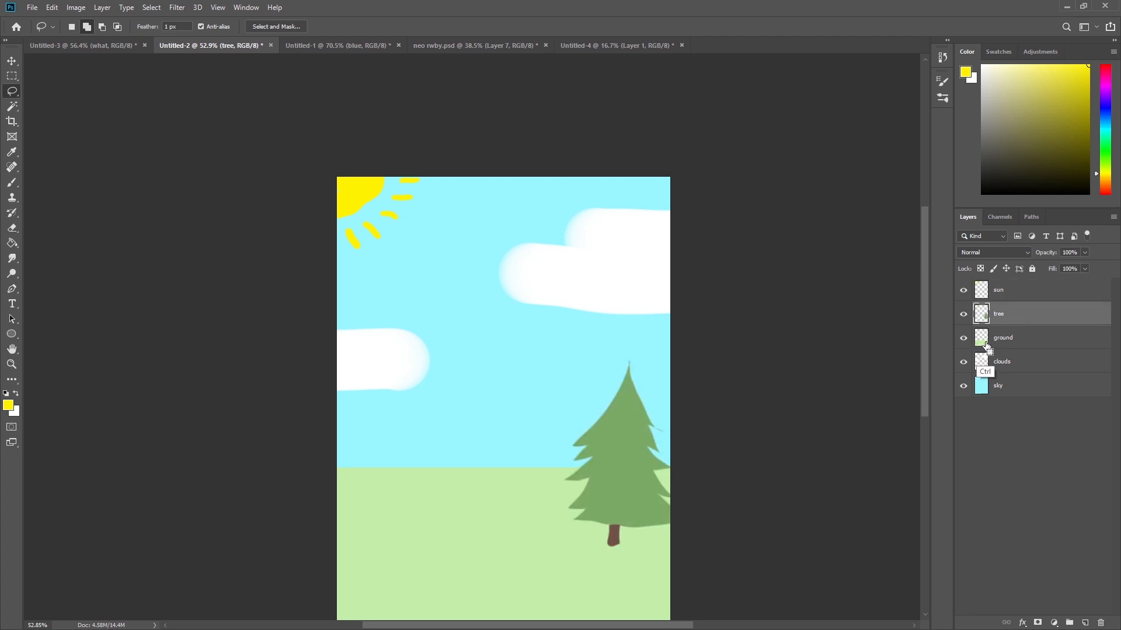
ctrl+click(981, 338)
ctrl+click(981, 362)
key(ctrl+d)
Switch to the neo rwby artwork and select Layer 8.
scroll(712, 345, down, 2)
click(997, 388)
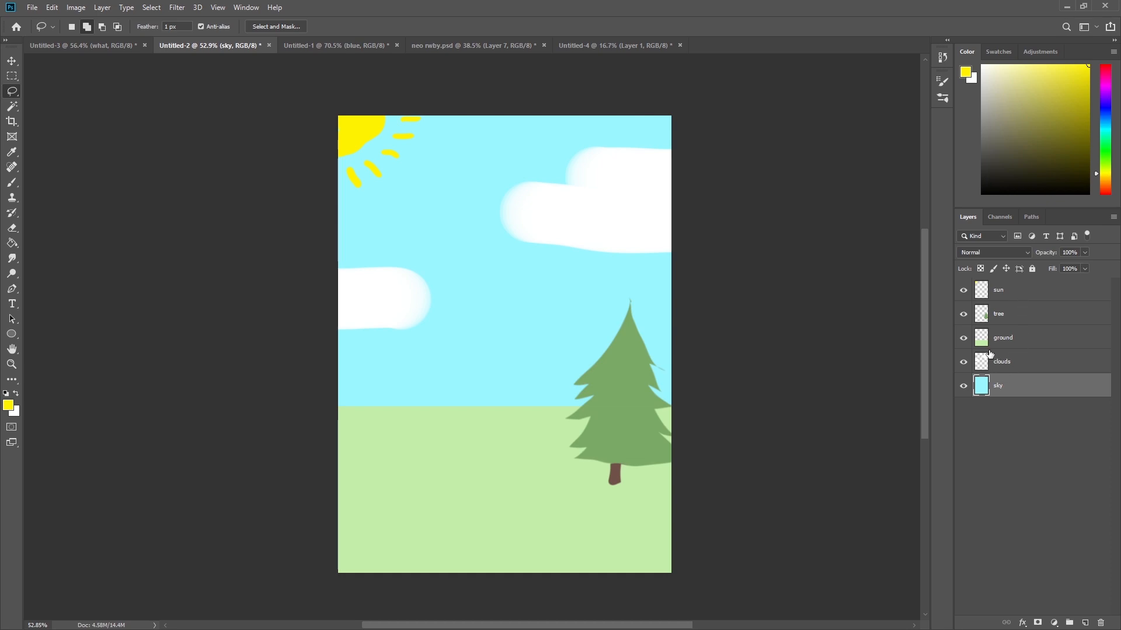
click(514, 46)
key(z)
drag(683, 320, 647, 324)
drag(681, 412, 660, 240)
drag(676, 294, 643, 554)
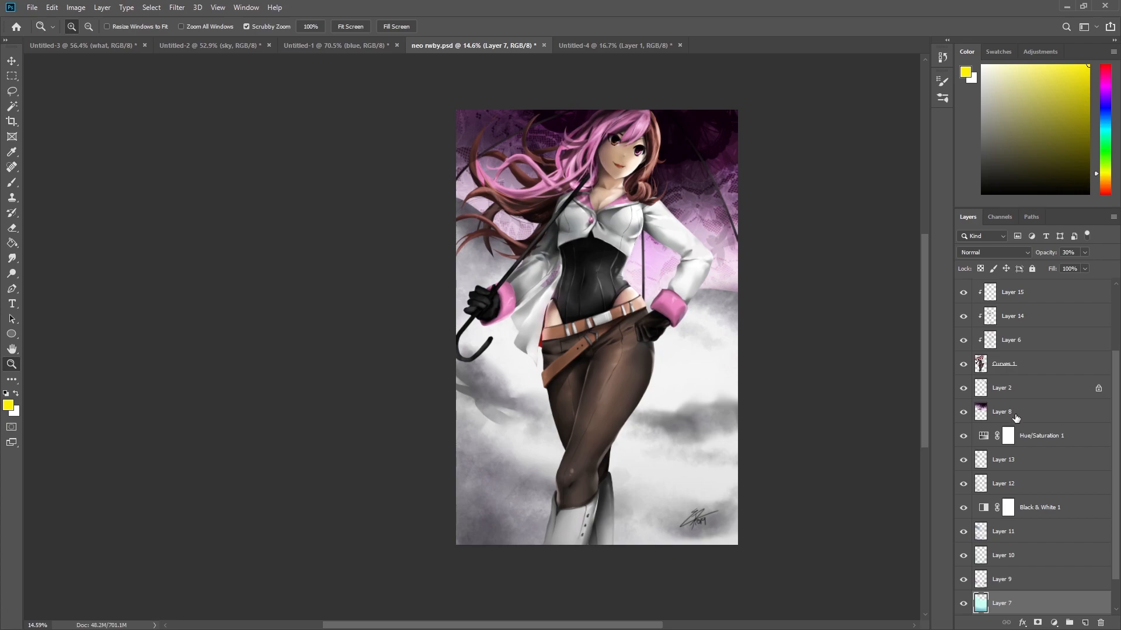
click(1004, 412)
drag(689, 145, 730, 195)
drag(641, 136, 655, 162)
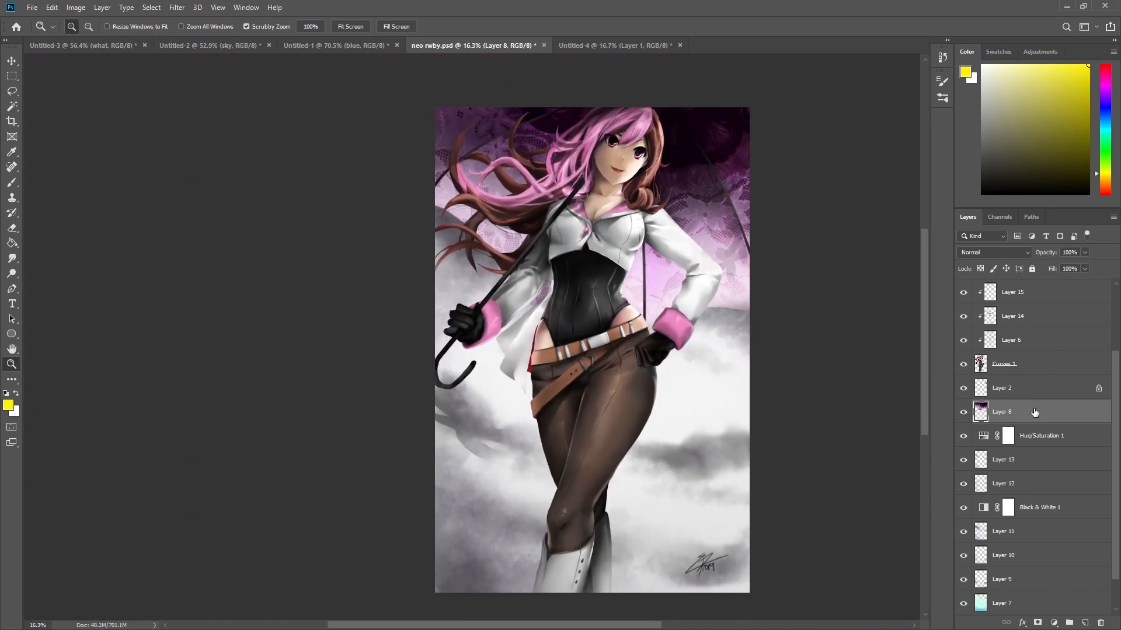
scroll(1086, 420, up, 3)
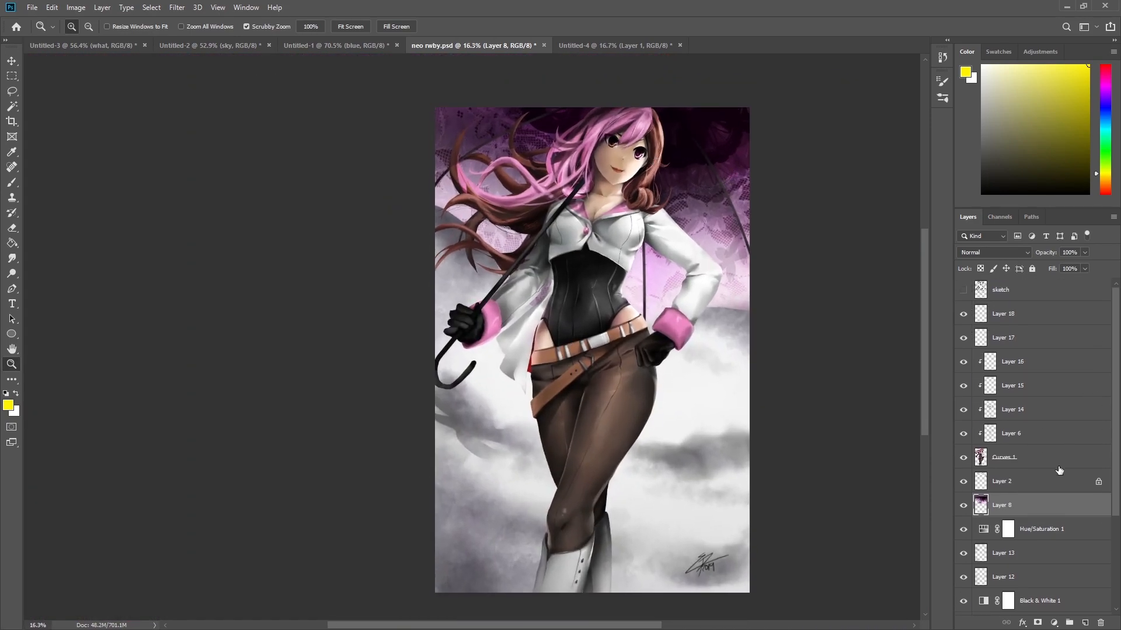
Move Layer 8 up to just below the sketch layer, then undo the move.
drag(1036, 502, 1039, 309)
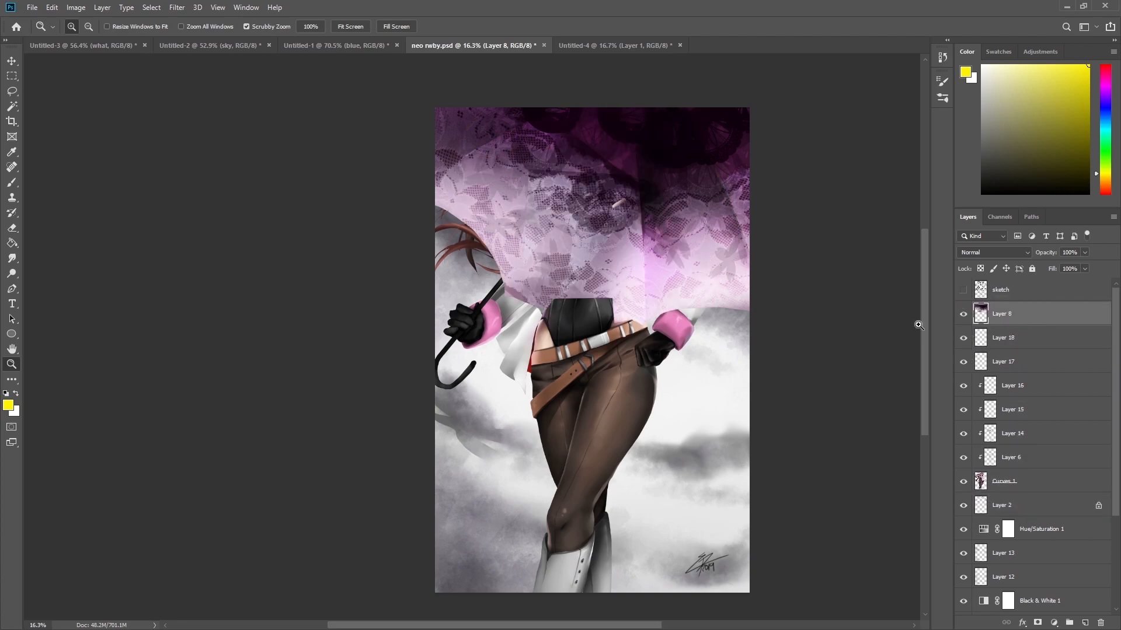
drag(643, 209, 677, 220)
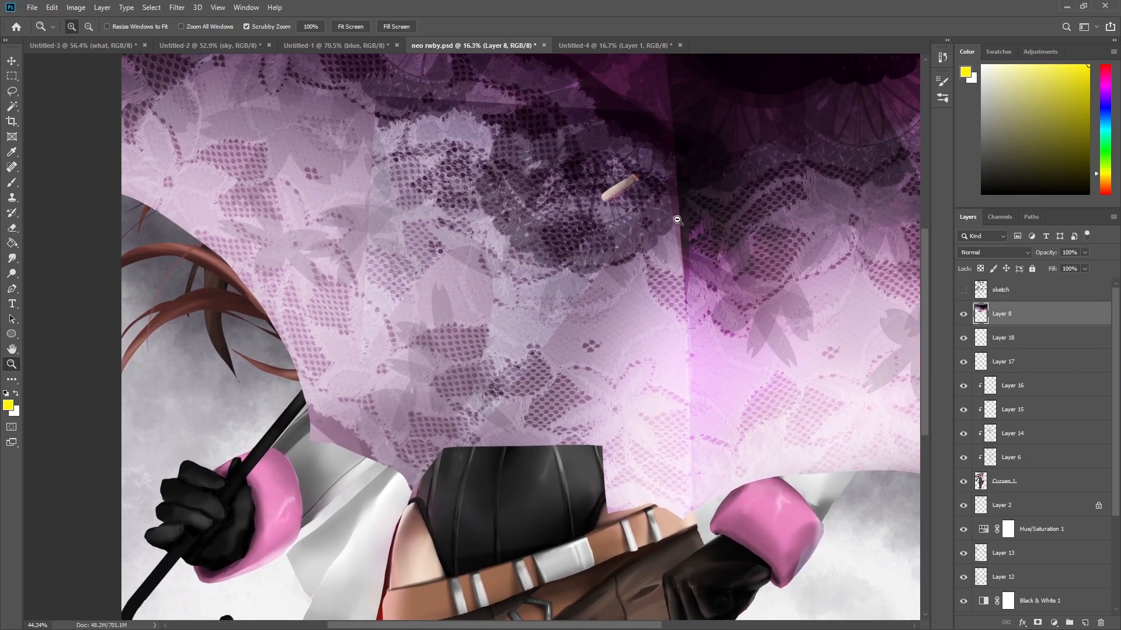
drag(710, 187, 678, 265)
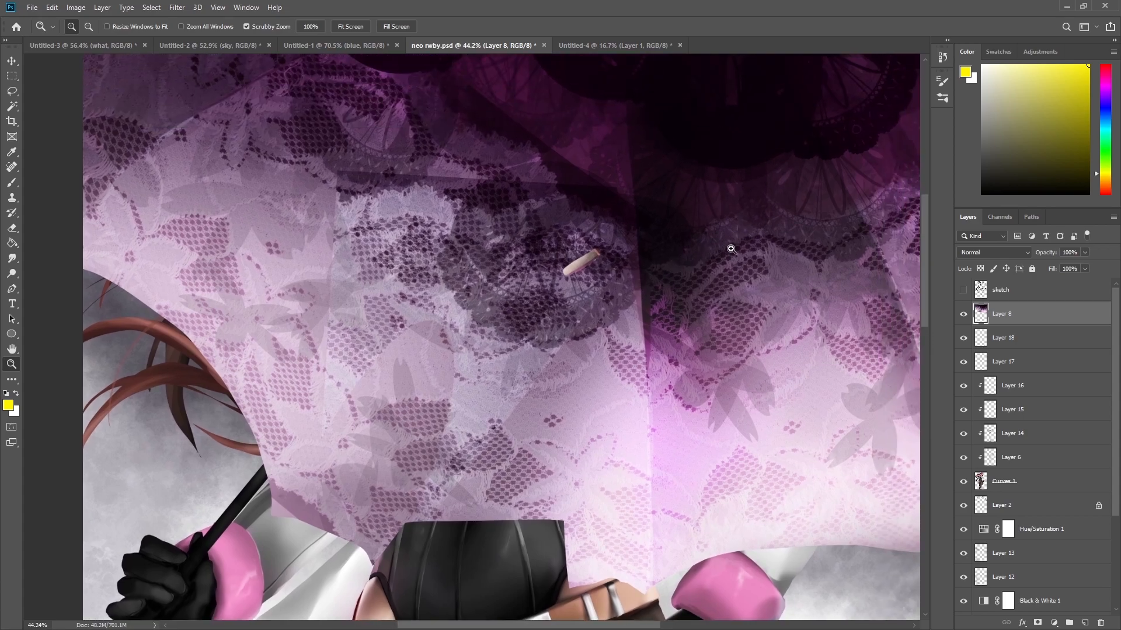
key(ctrl+z)
drag(729, 268, 697, 382)
drag(697, 385, 620, 326)
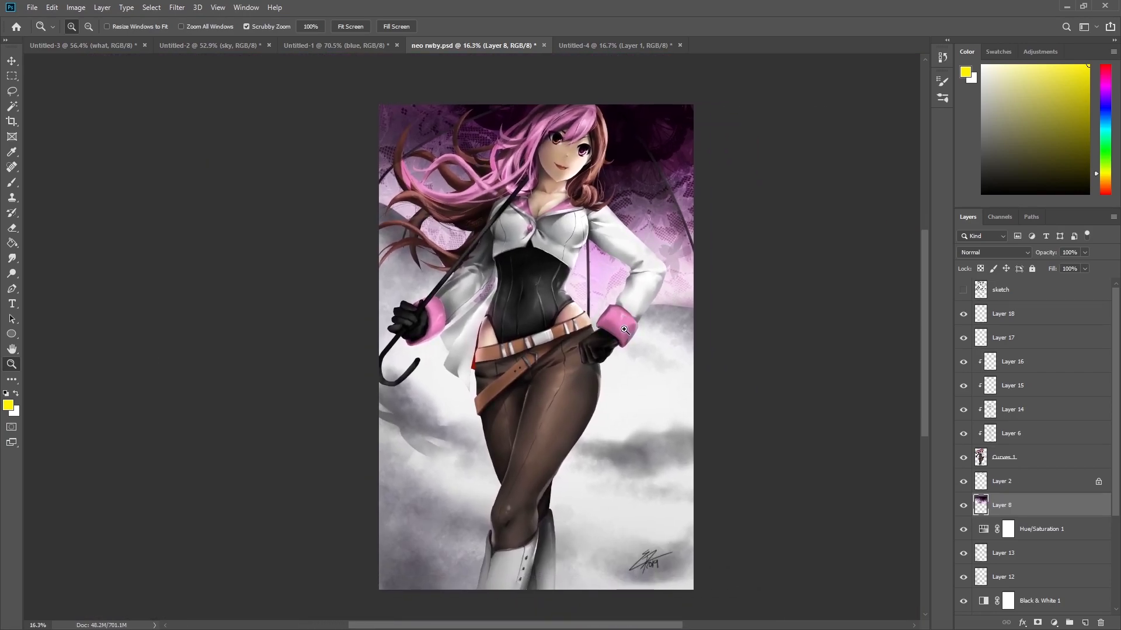
View the landscape document again.
click(248, 46)
mouse_move(494, 257)
mouse_down()
mouse_move(553, 270)
mouse_move(491, 266)
mouse_up()
drag(575, 406, 594, 406)
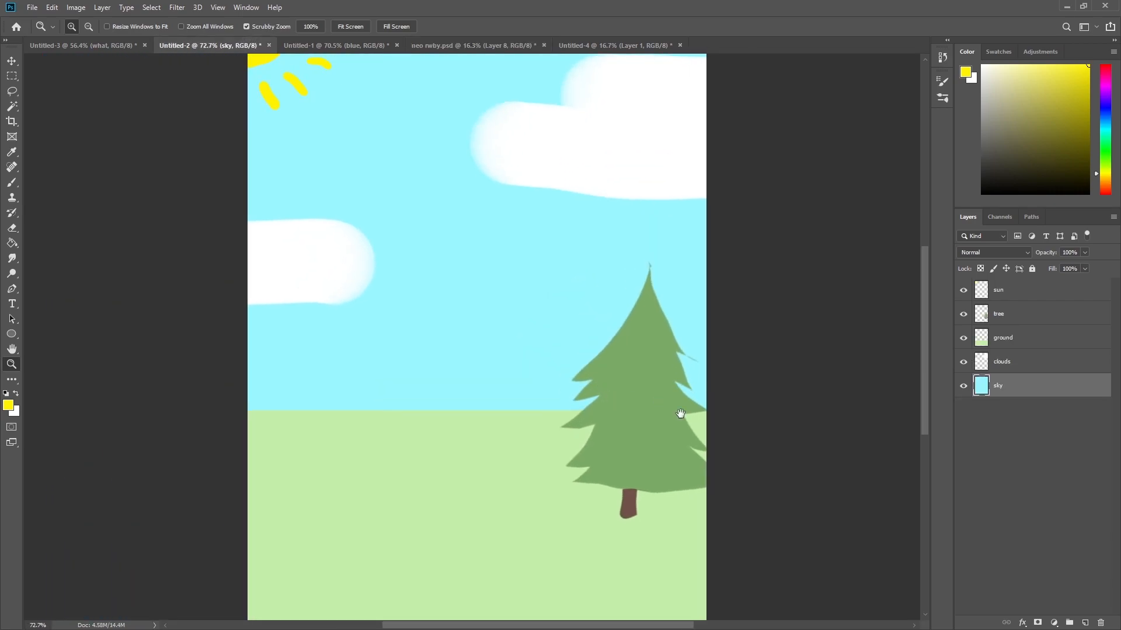
Open the circles comparison document and zoom in on the 1 LAYER circle.
click(353, 47)
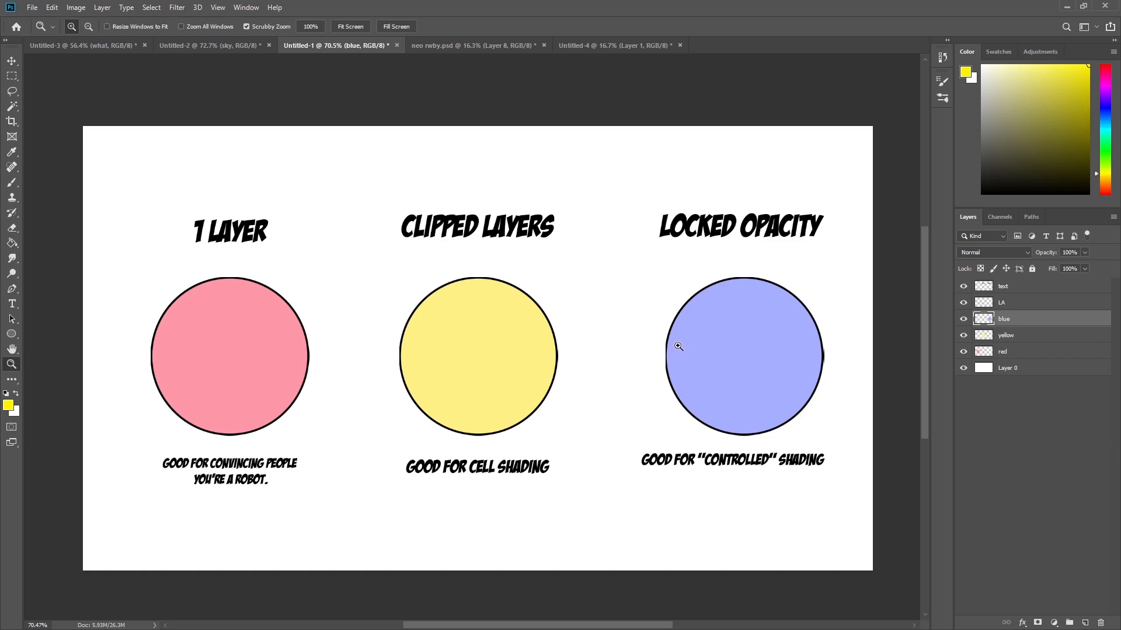
drag(319, 383, 366, 385)
drag(571, 392, 503, 406)
drag(635, 414, 558, 369)
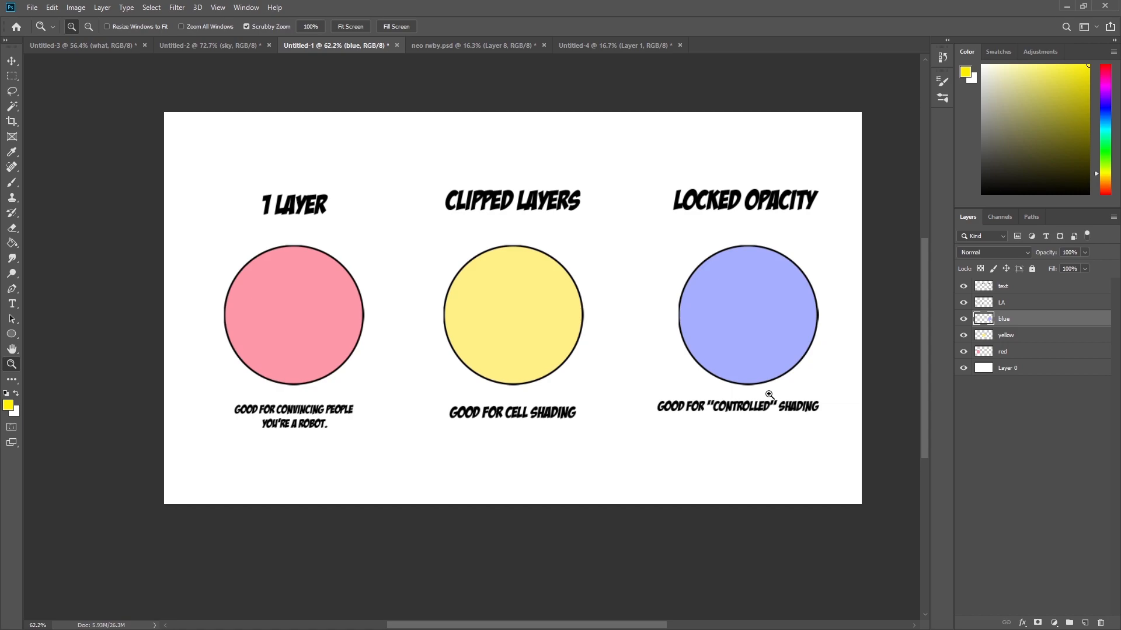
drag(478, 388, 505, 389)
drag(324, 353, 353, 350)
drag(450, 481, 644, 464)
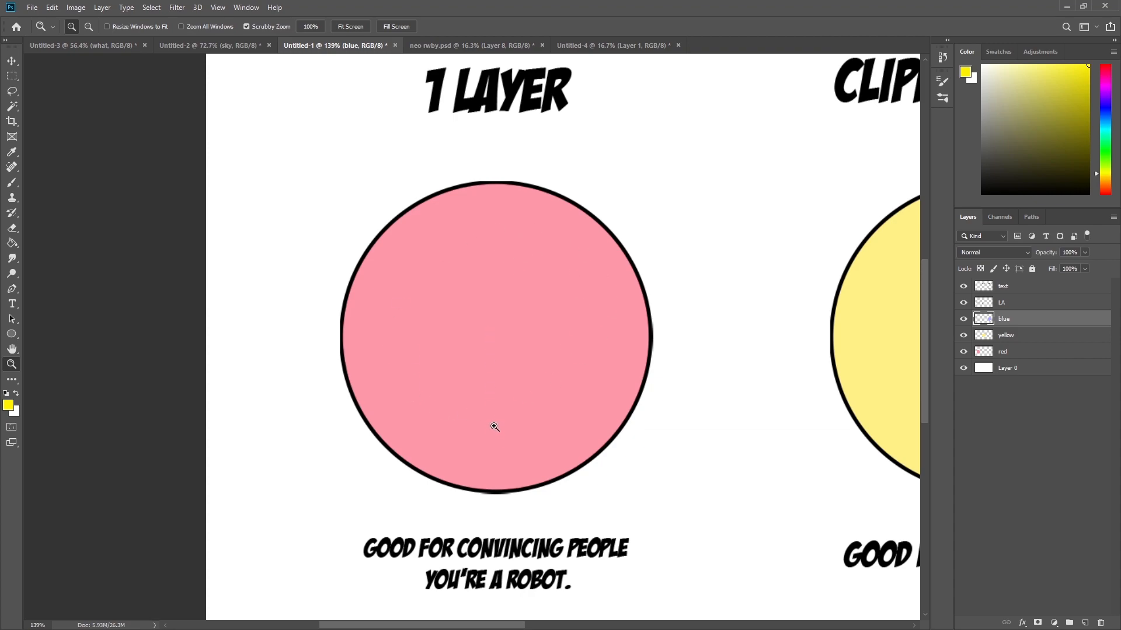
Pan across the three comparison circles and zoom out to view the whole page.
drag(684, 346, 249, 366)
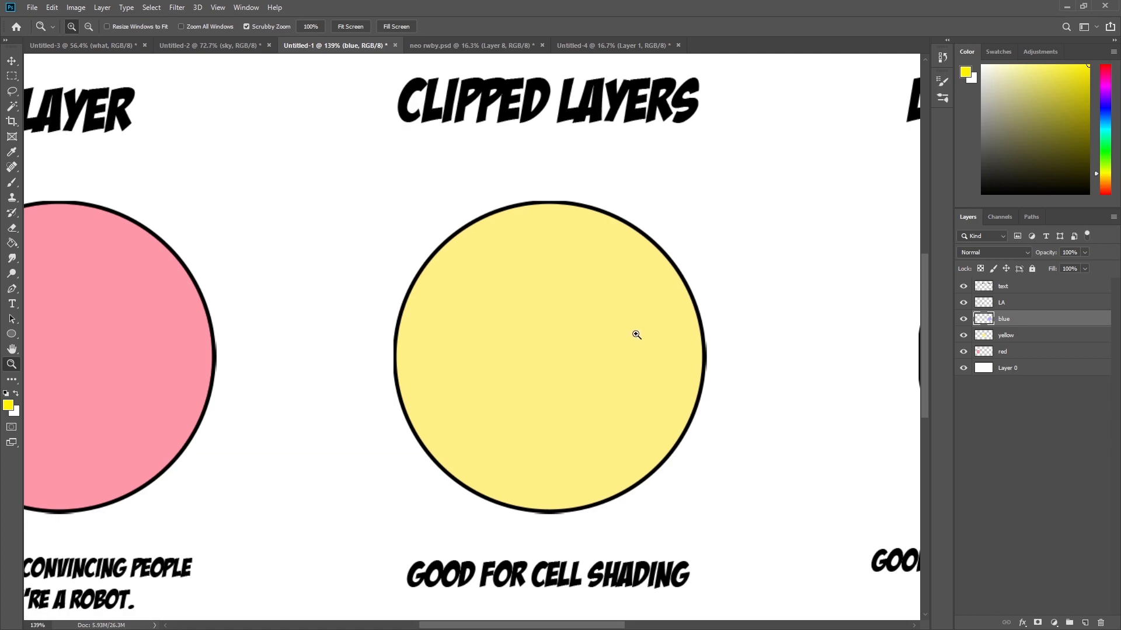
drag(631, 337, 262, 317)
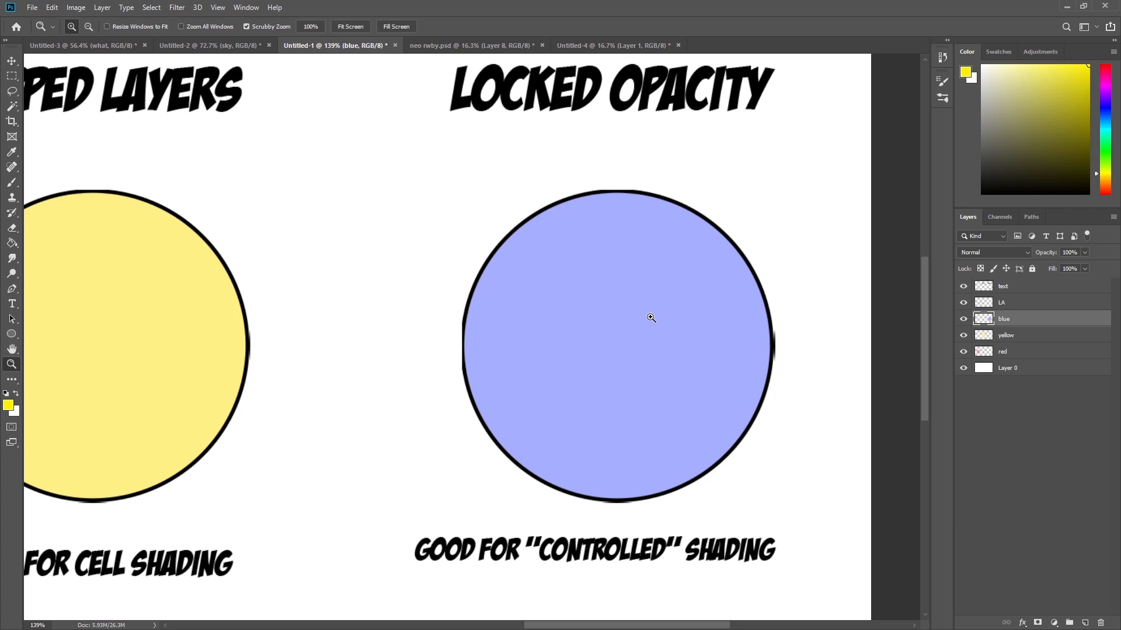
drag(716, 219, 640, 257)
drag(516, 380, 721, 368)
drag(424, 278, 543, 376)
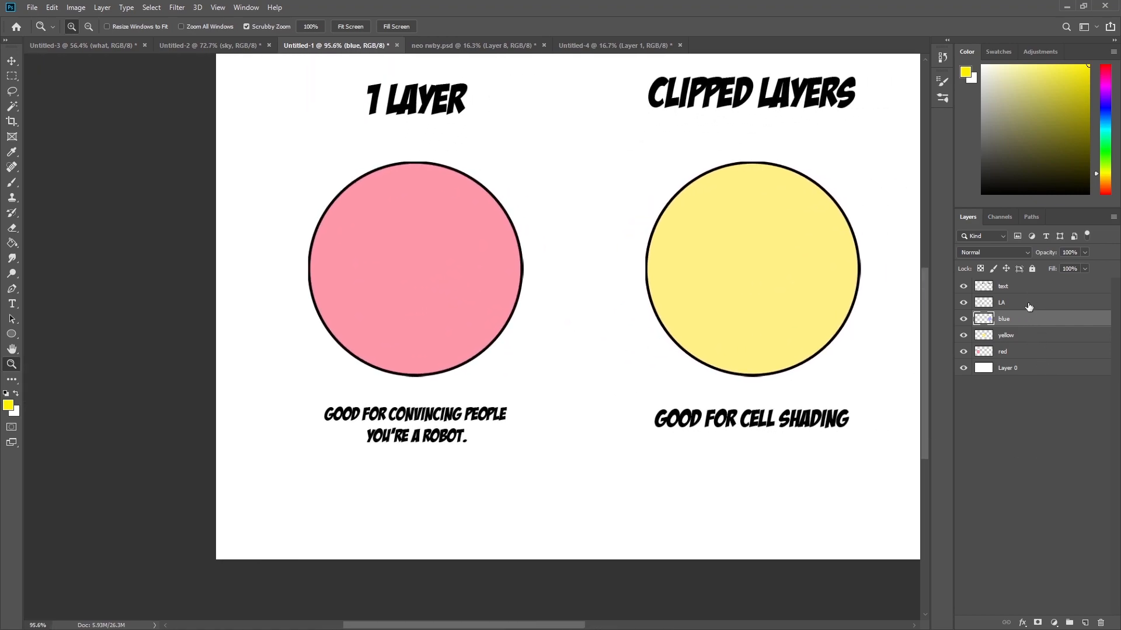
click(653, 400)
drag(647, 414, 670, 446)
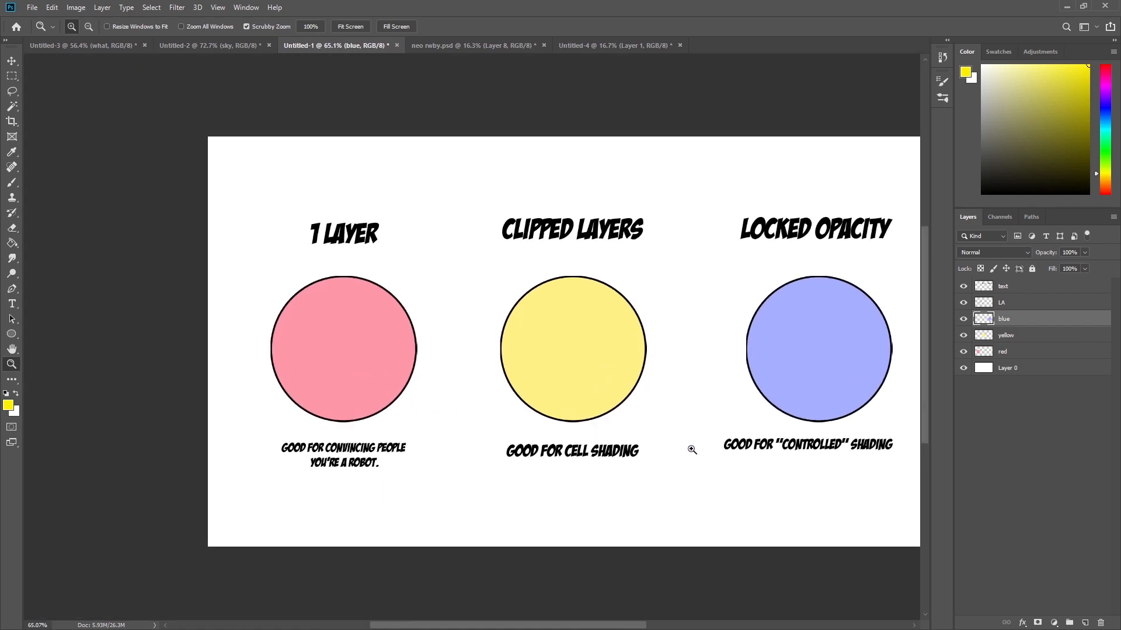
Inspect the layers by selecting each one in turn and toggling the visibility of the red layer and Layer 0.
click(1027, 287)
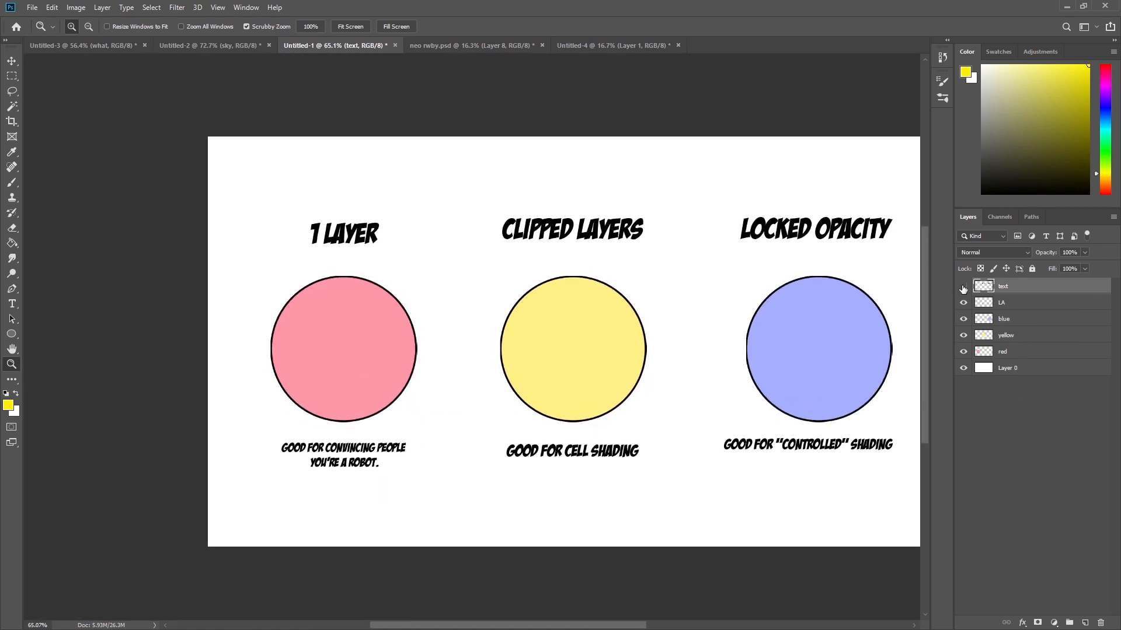
click(986, 308)
click(964, 305)
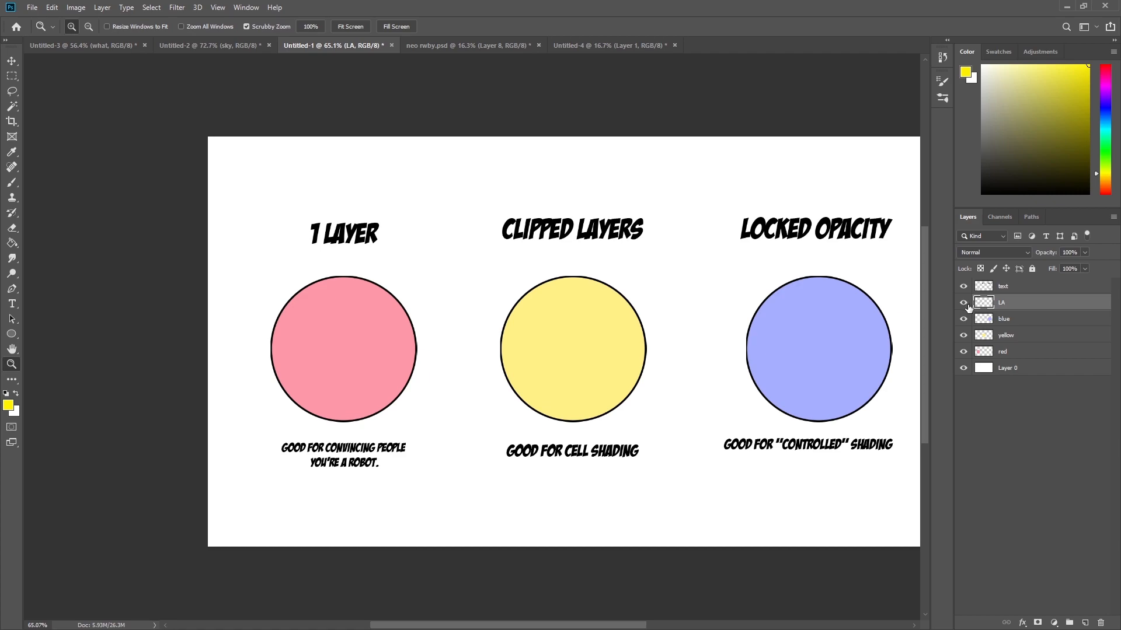
click(1030, 324)
click(1030, 336)
click(1029, 355)
click(964, 355)
click(964, 353)
click(970, 372)
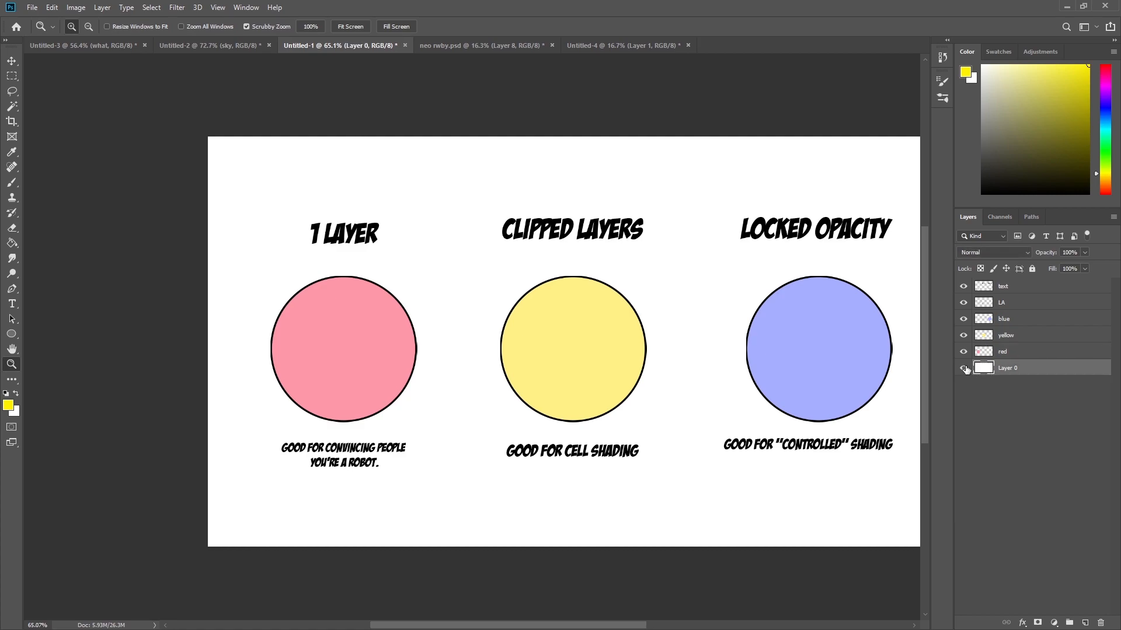
click(964, 368)
click(963, 369)
drag(767, 424, 727, 432)
key(m)
drag(482, 285, 994, 558)
key(d)
key(b)
drag(575, 407, 671, 410)
mouse_move(520, 339)
mouse_down()
mouse_move(518, 424)
mouse_move(630, 418)
mouse_move(824, 373)
mouse_up()
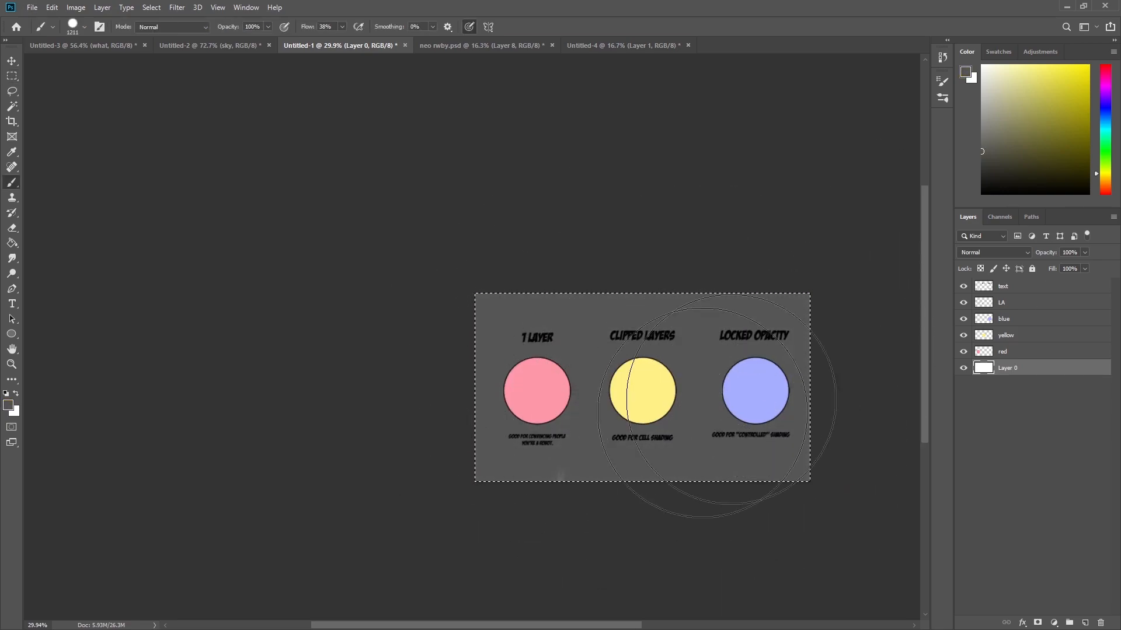
key(ctrl+z)
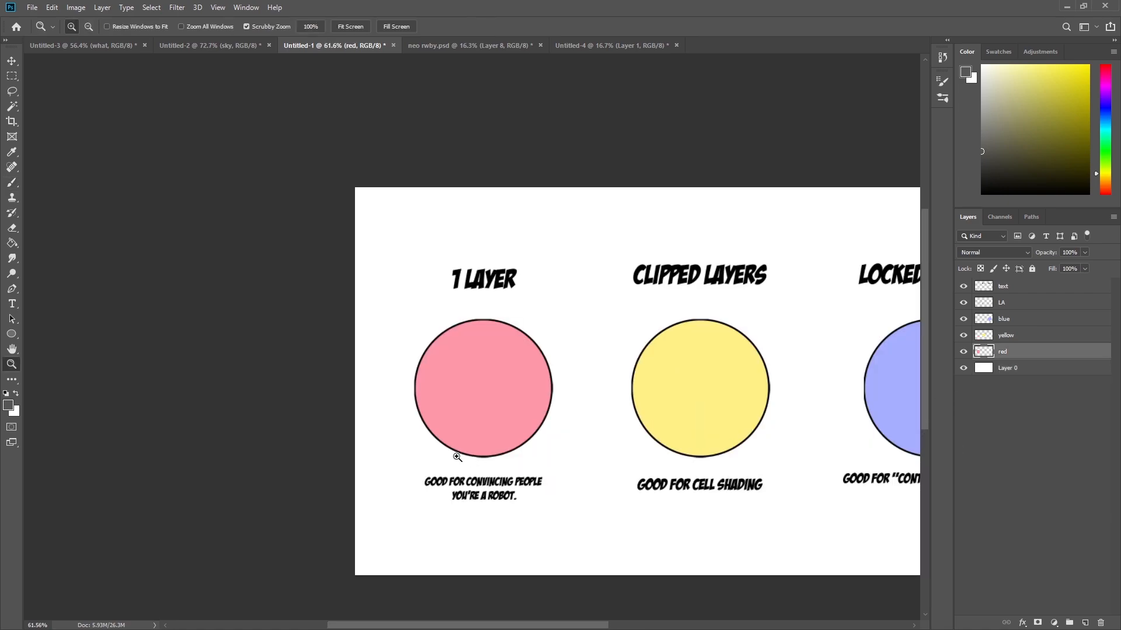
Rename the red layer to red 1 LAYER and choose a dark red foreground colour.
drag(458, 456, 594, 473)
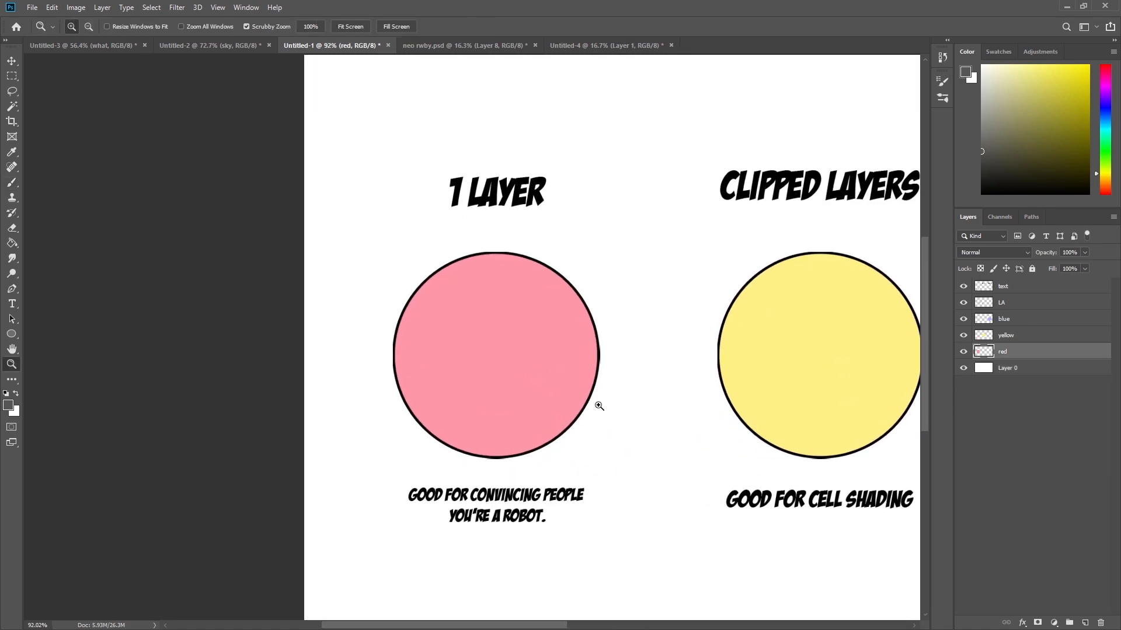
double_click(1016, 357)
click(1058, 108)
key(Return)
Hide the LA layer and paint dark red shading across the lower right of the red circle.
mouse_move(661, 400)
mouse_down()
mouse_move(613, 408)
mouse_move(636, 383)
mouse_up()
key(b)
drag(646, 320, 649, 399)
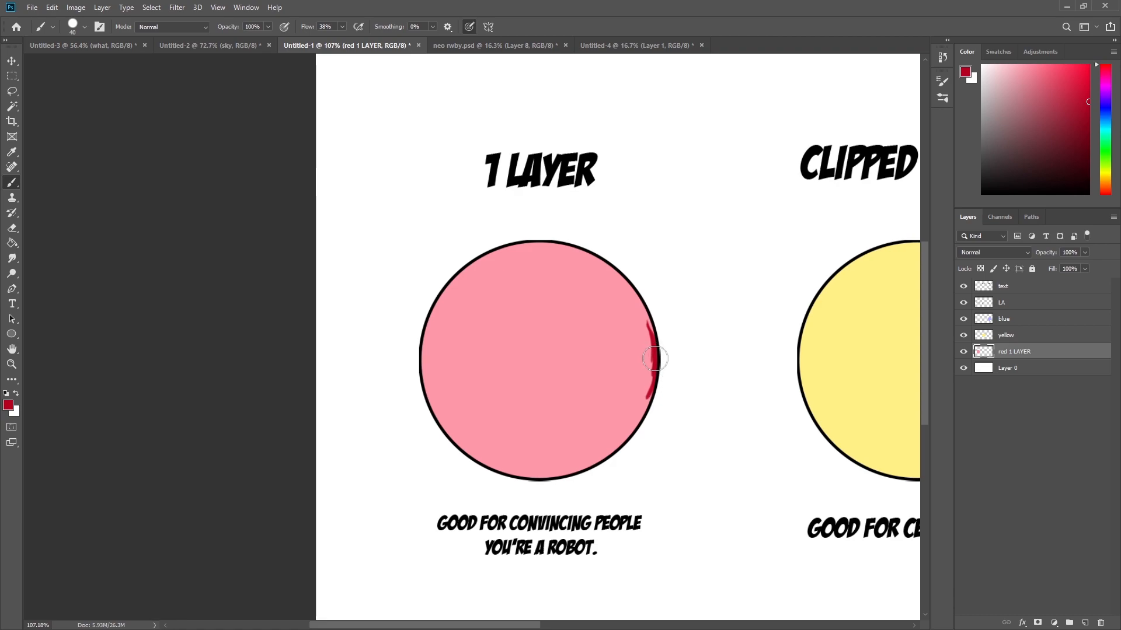
click(963, 303)
mouse_move(652, 379)
mouse_down()
mouse_move(619, 439)
mouse_move(628, 424)
mouse_move(583, 461)
mouse_move(550, 475)
mouse_move(475, 458)
mouse_move(555, 463)
mouse_move(514, 473)
mouse_move(580, 475)
mouse_move(666, 442)
mouse_up()
key(z)
key(b)
mouse_move(680, 357)
mouse_down()
mouse_move(658, 397)
mouse_move(645, 375)
mouse_move(496, 463)
mouse_move(513, 430)
mouse_up()
mouse_move(439, 414)
mouse_down()
mouse_move(482, 432)
mouse_move(475, 488)
mouse_move(413, 463)
mouse_move(500, 463)
mouse_move(649, 315)
mouse_up()
key(e)
drag(708, 257, 671, 376)
key(b)
mouse_move(490, 412)
mouse_down()
mouse_move(370, 463)
mouse_move(220, 380)
mouse_move(324, 417)
mouse_move(463, 408)
mouse_move(655, 275)
mouse_move(625, 316)
mouse_move(619, 293)
mouse_move(660, 293)
mouse_up()
Pick a pale pink and paint two highlights near the top left of the red circle.
key(z)
key(b)
alt+click(566, 328)
click(993, 65)
drag(524, 209, 504, 227)
drag(466, 255, 463, 261)
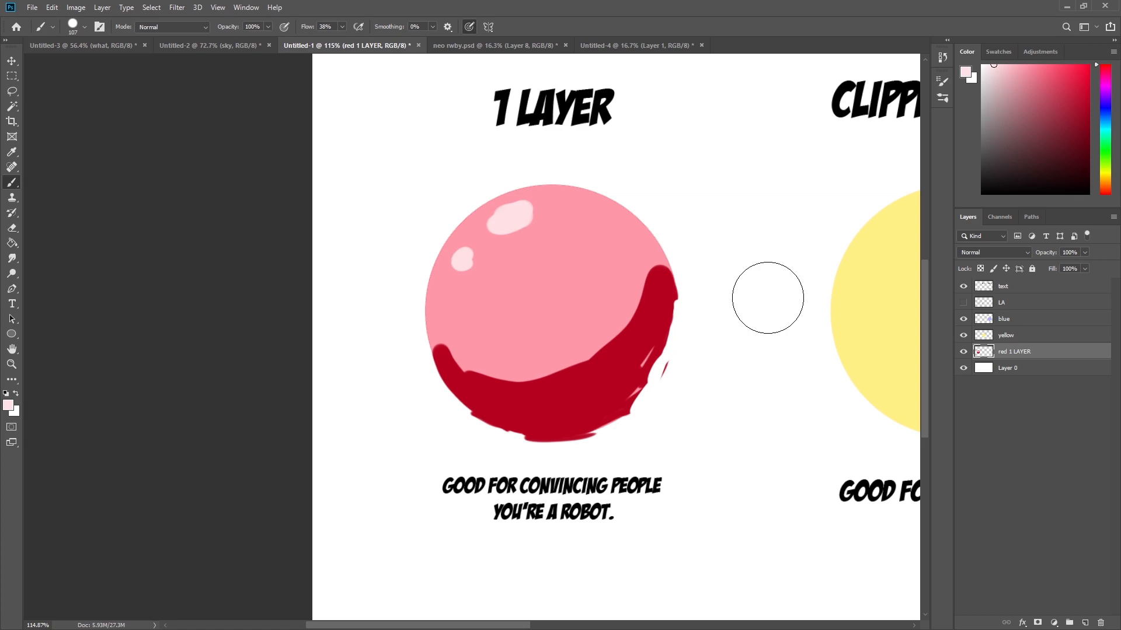
Blend the red circle's shading with the Smudge tool at a larger brush size.
key(z)
mouse_move(659, 289)
mouse_down()
mouse_move(681, 319)
mouse_move(618, 433)
mouse_move(664, 348)
mouse_move(496, 476)
mouse_move(397, 425)
mouse_up()
key(b)
alt+click(664, 317)
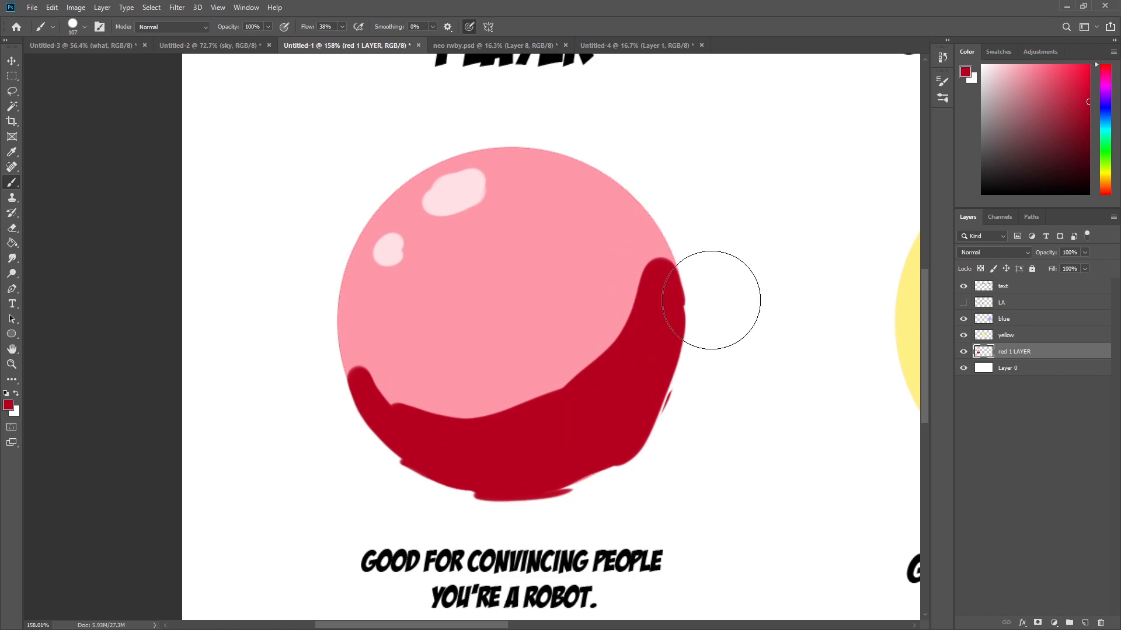
right_click(717, 246)
click(847, 465)
mouse_move(567, 383)
mouse_down()
mouse_move(620, 330)
mouse_move(646, 241)
mouse_move(624, 312)
mouse_move(541, 403)
mouse_move(471, 423)
mouse_move(391, 376)
mouse_move(395, 392)
mouse_move(472, 416)
mouse_move(599, 372)
mouse_move(630, 234)
mouse_move(645, 326)
mouse_move(617, 353)
mouse_move(419, 431)
mouse_move(351, 290)
mouse_up()
key(bracketright)
key(bracketright)
key(bracketright)
key(bracketright)
key(bracketright)
key(bracketright)
key(bracketright)
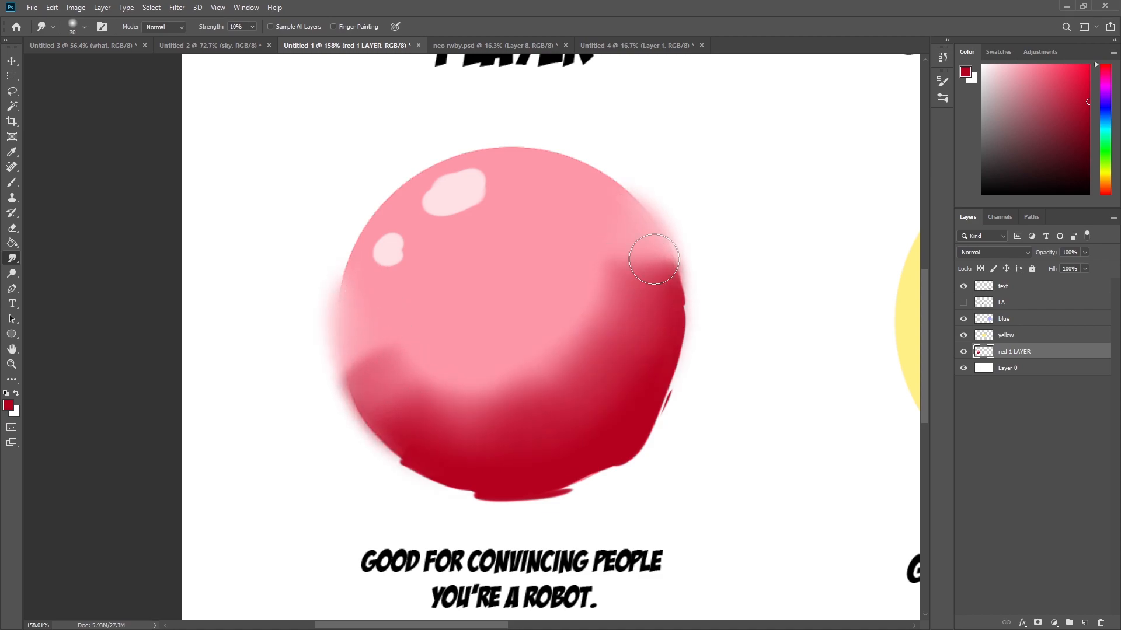
drag(663, 285, 667, 310)
Erase the smudged fringes around the red circle's outer edge.
key(z)
drag(647, 325, 561, 330)
drag(702, 354, 669, 355)
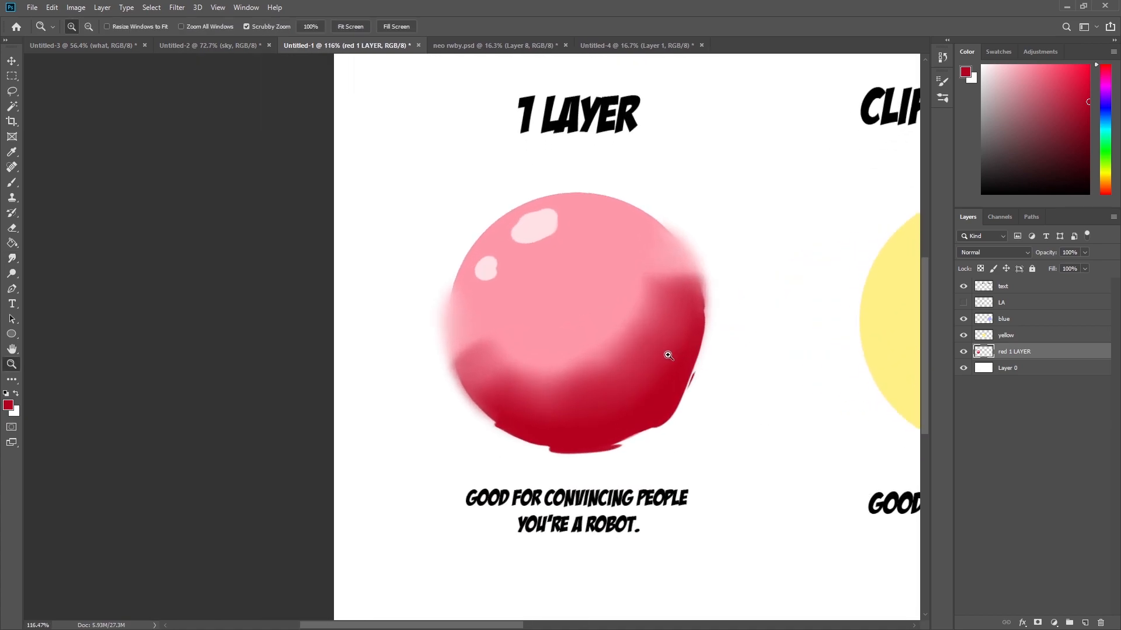
drag(641, 341, 649, 370)
key(e)
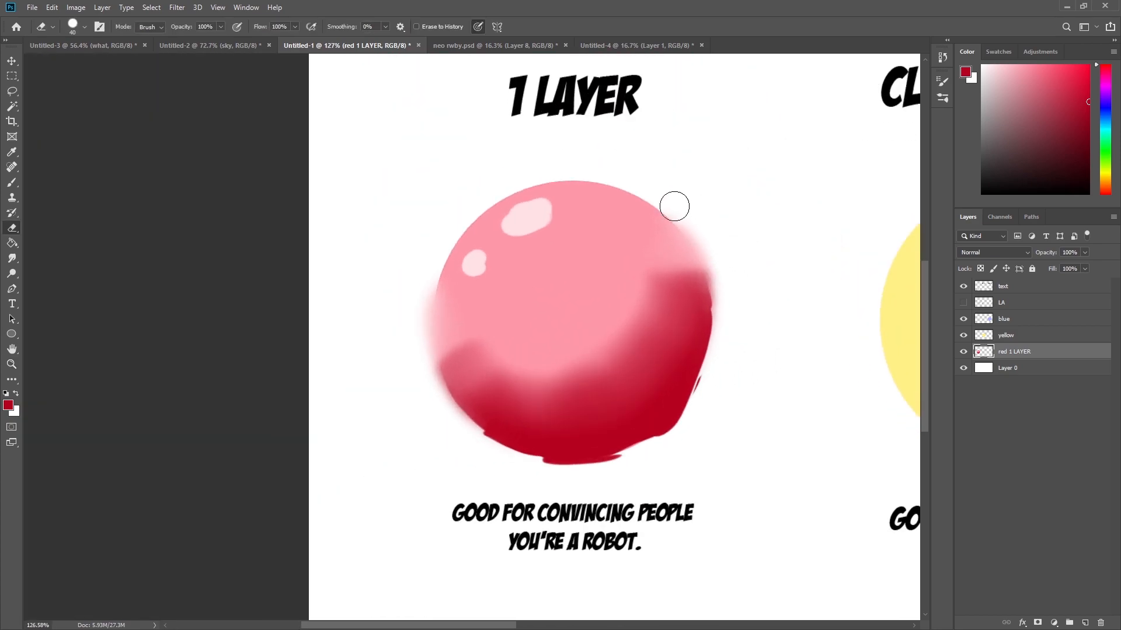
mouse_move(712, 245)
mouse_down()
mouse_move(710, 258)
mouse_move(705, 237)
mouse_up()
mouse_move(443, 392)
mouse_down()
mouse_move(453, 239)
mouse_move(424, 301)
mouse_move(428, 282)
mouse_move(436, 396)
mouse_move(453, 397)
mouse_move(467, 438)
mouse_up()
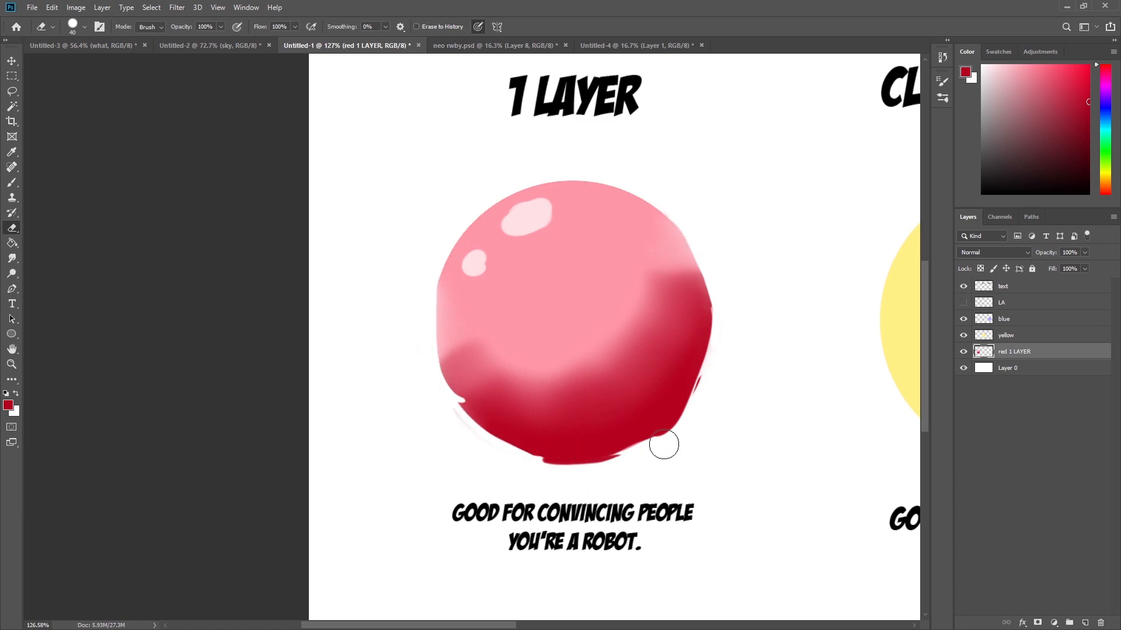
drag(756, 329, 720, 264)
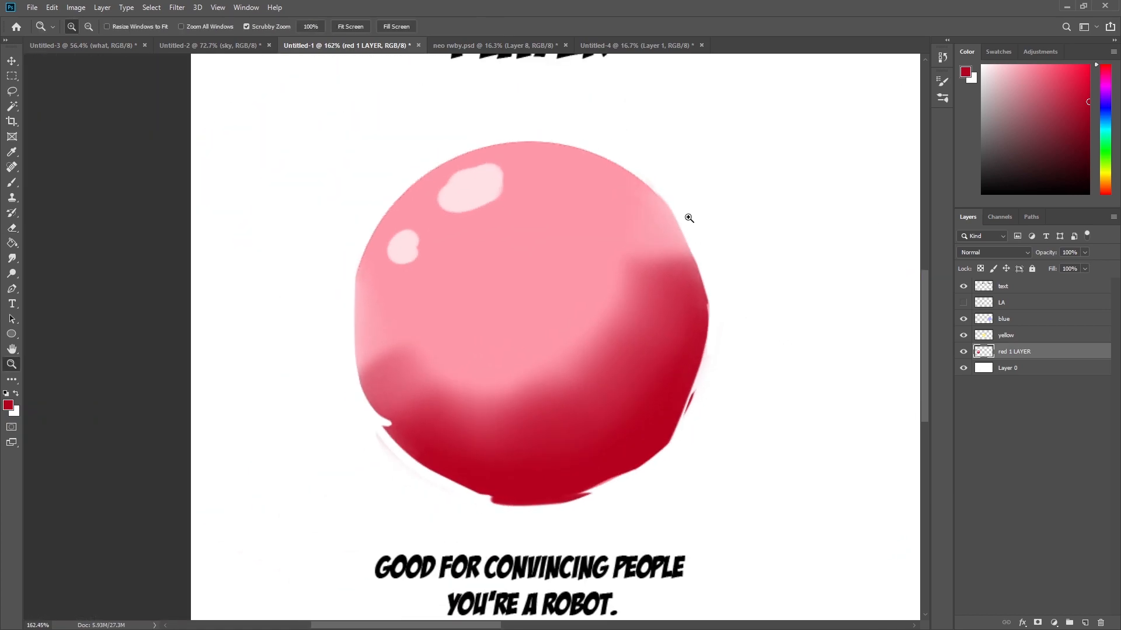
Select the yellow layer and pick a darker yellow foreground colour.
drag(698, 227, 662, 227)
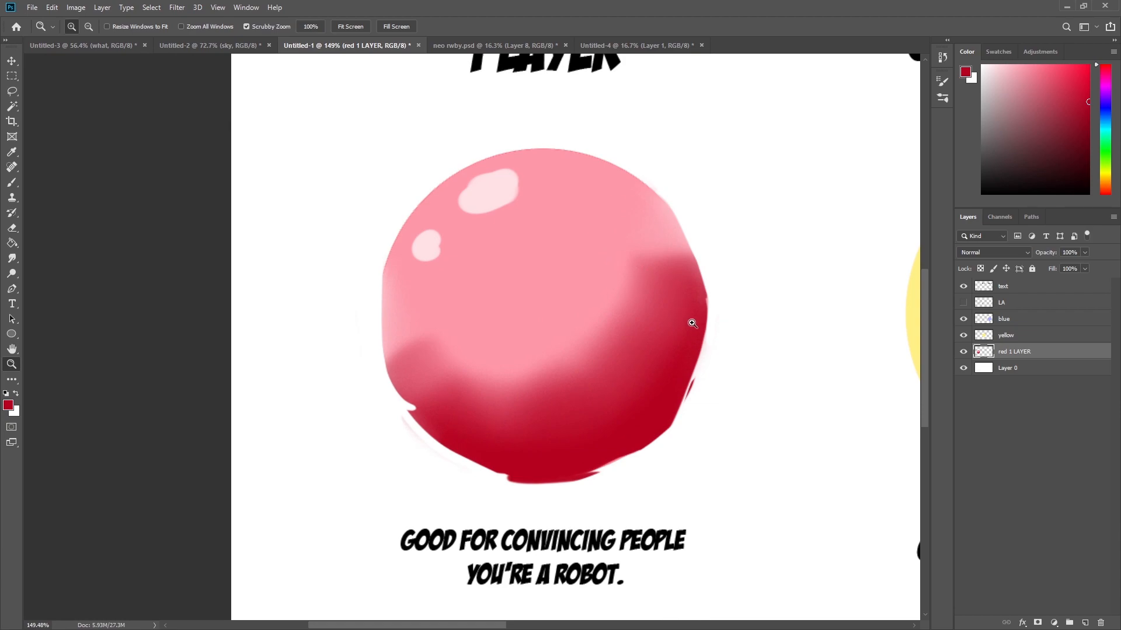
drag(700, 309, 680, 318)
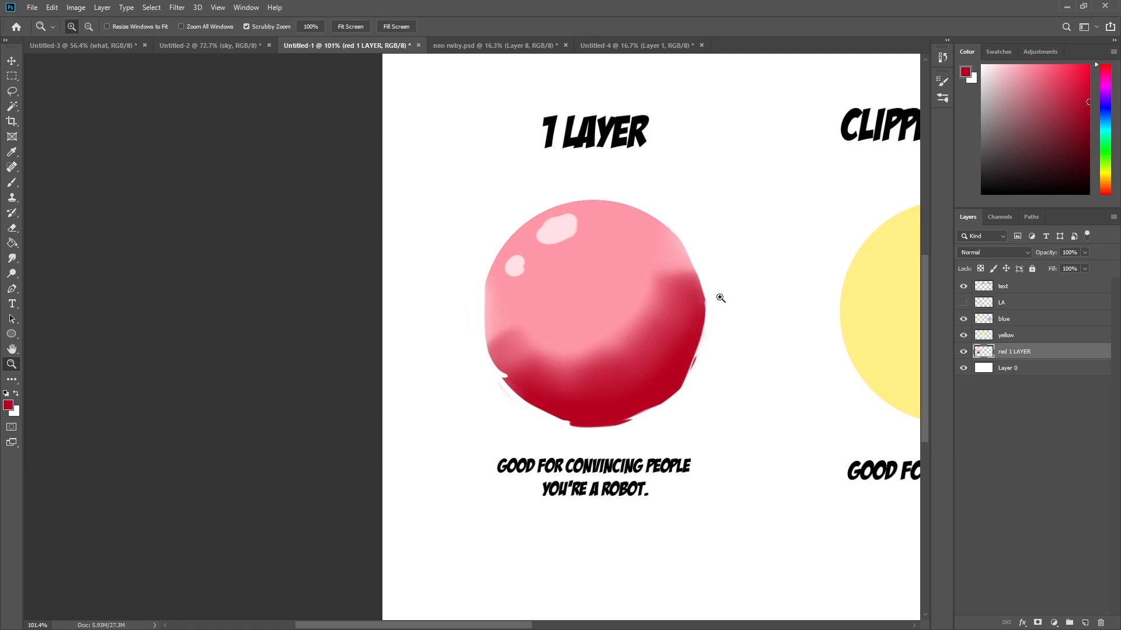
drag(732, 286, 602, 364)
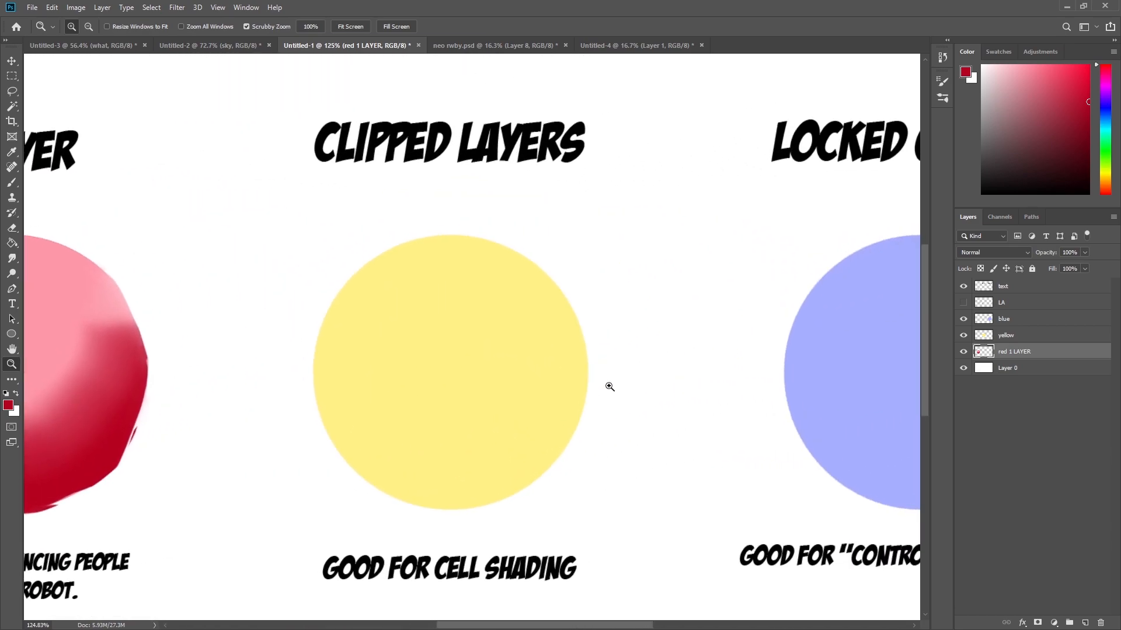
click(1026, 341)
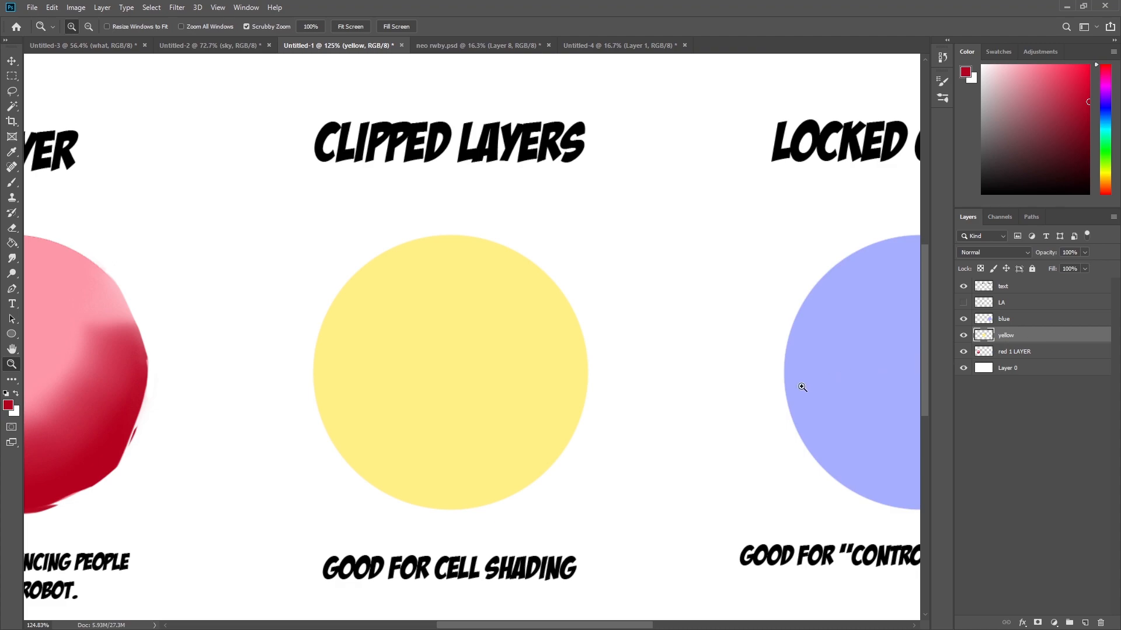
mouse_move(510, 408)
mouse_down()
mouse_move(533, 412)
mouse_move(511, 416)
mouse_up()
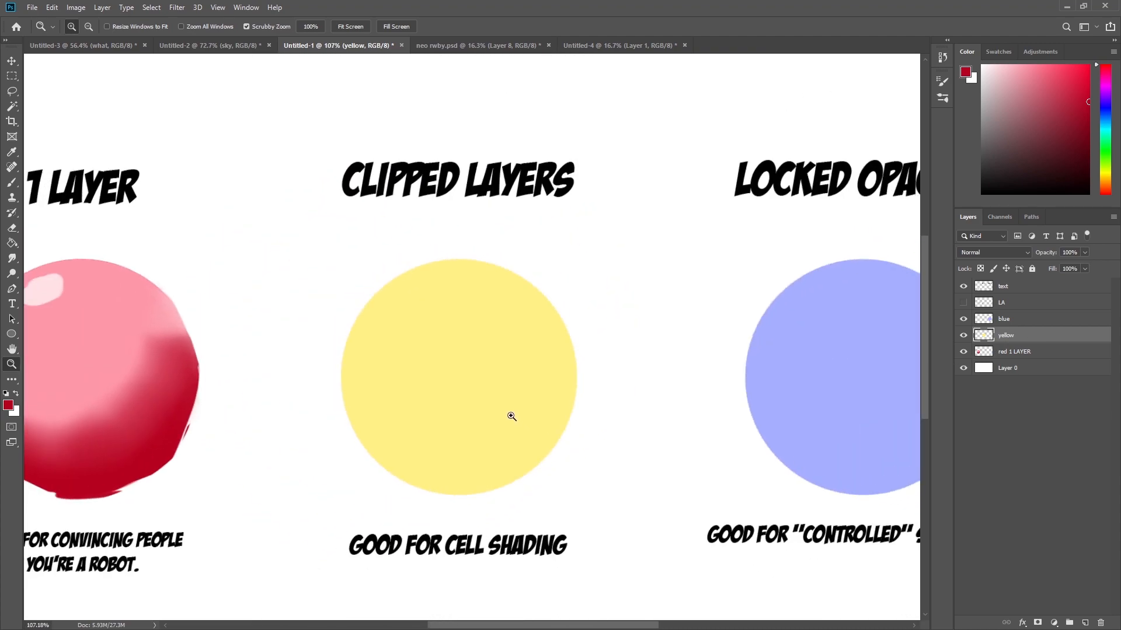
key(b)
alt+click(528, 409)
click(1056, 96)
mouse_move(570, 372)
mouse_down()
mouse_move(552, 439)
mouse_move(499, 483)
mouse_move(431, 499)
mouse_move(560, 398)
mouse_move(530, 433)
mouse_move(441, 476)
mouse_up()
key(ctrl+z)
Create a new layer above the yellow layer and name it shading.
key(z)
drag(537, 356, 570, 400)
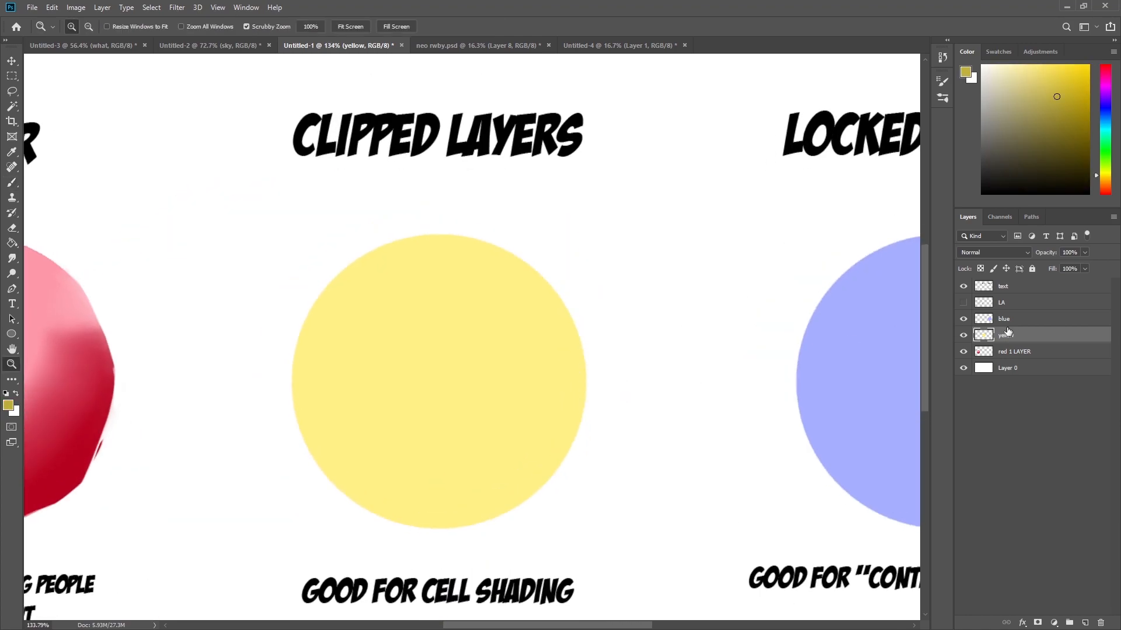
click(1084, 623)
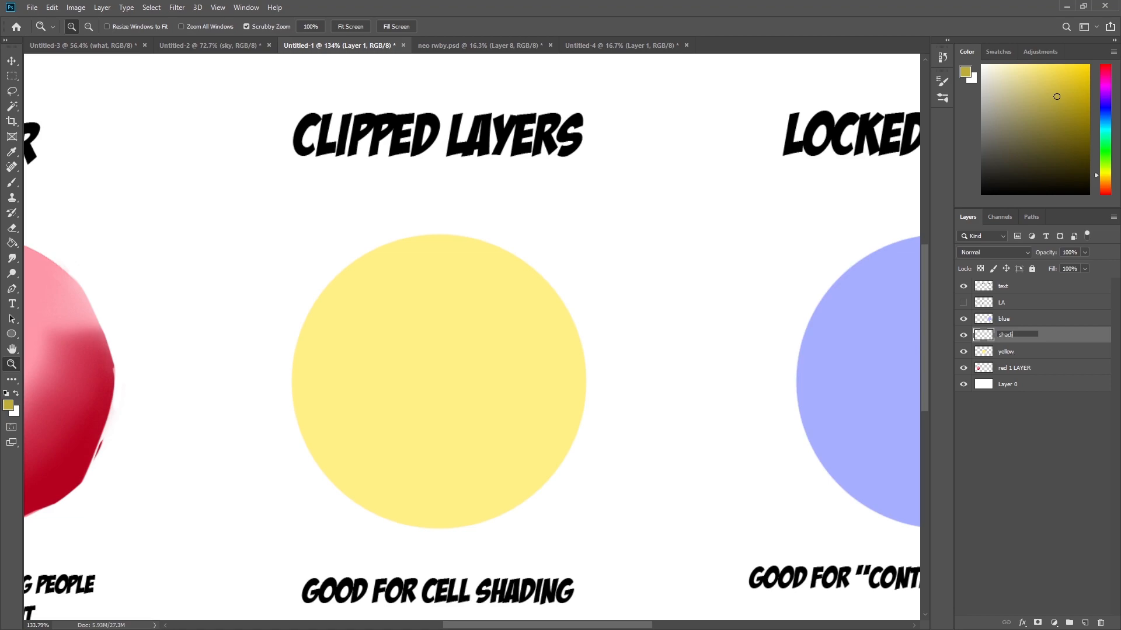
key(Return)
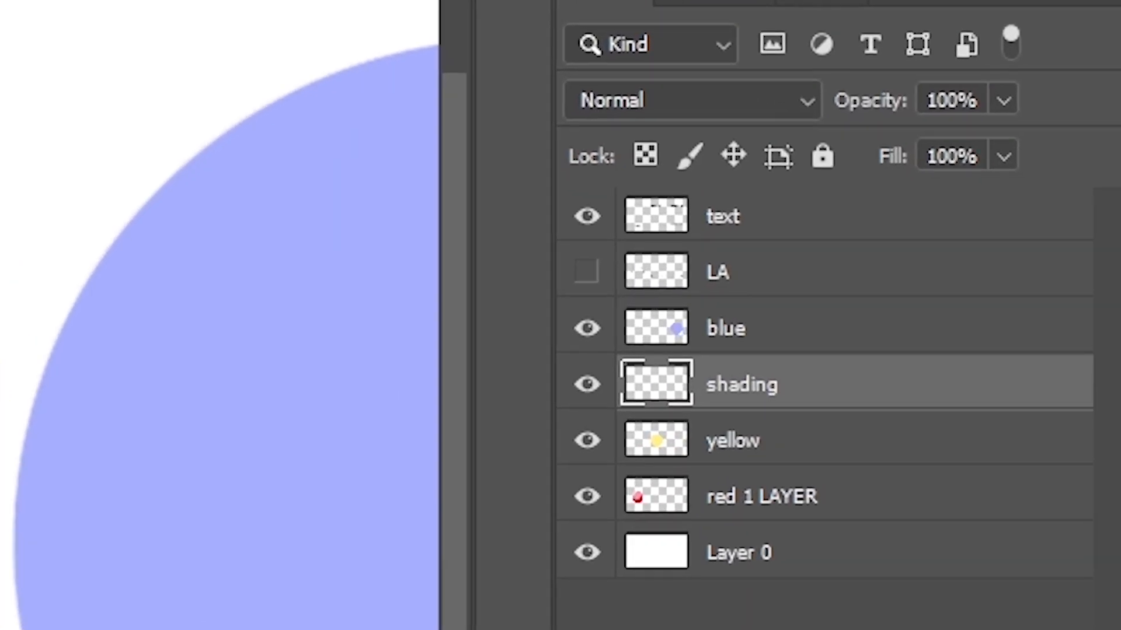
Clip the shading layer to the yellow layer and keep the shading layer selected.
key(ctrl+alt+g)
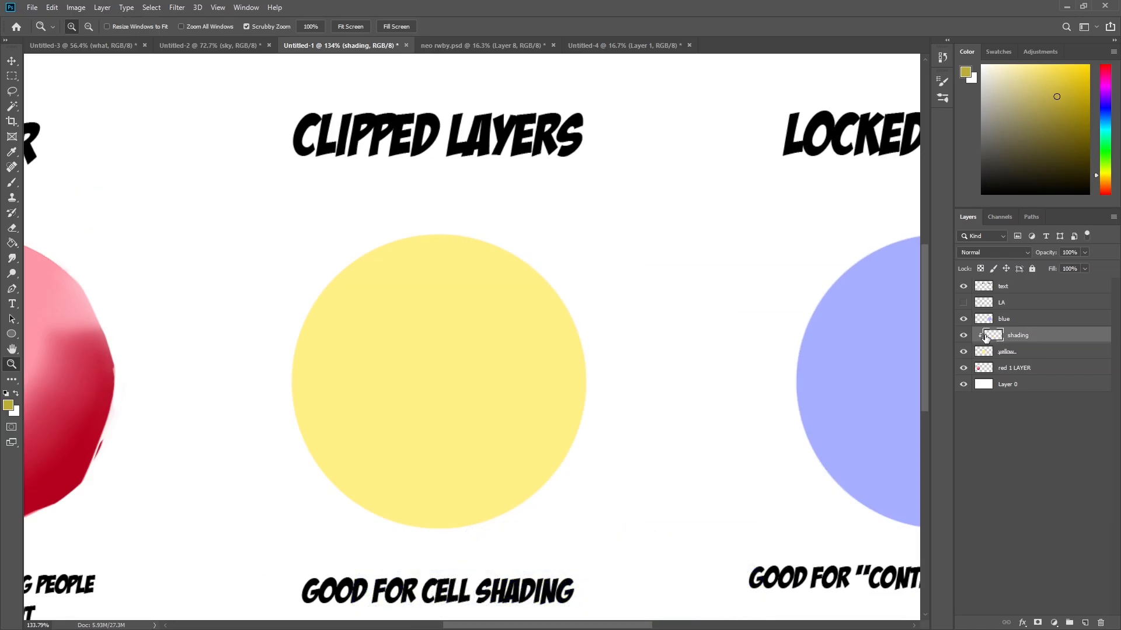
click(984, 354)
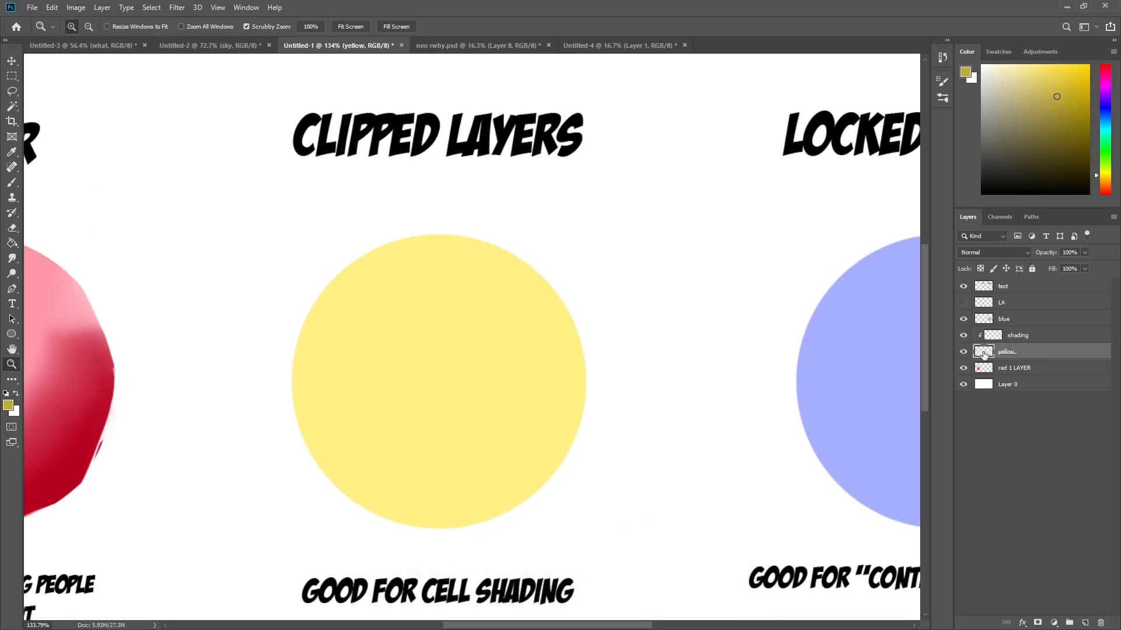
click(999, 341)
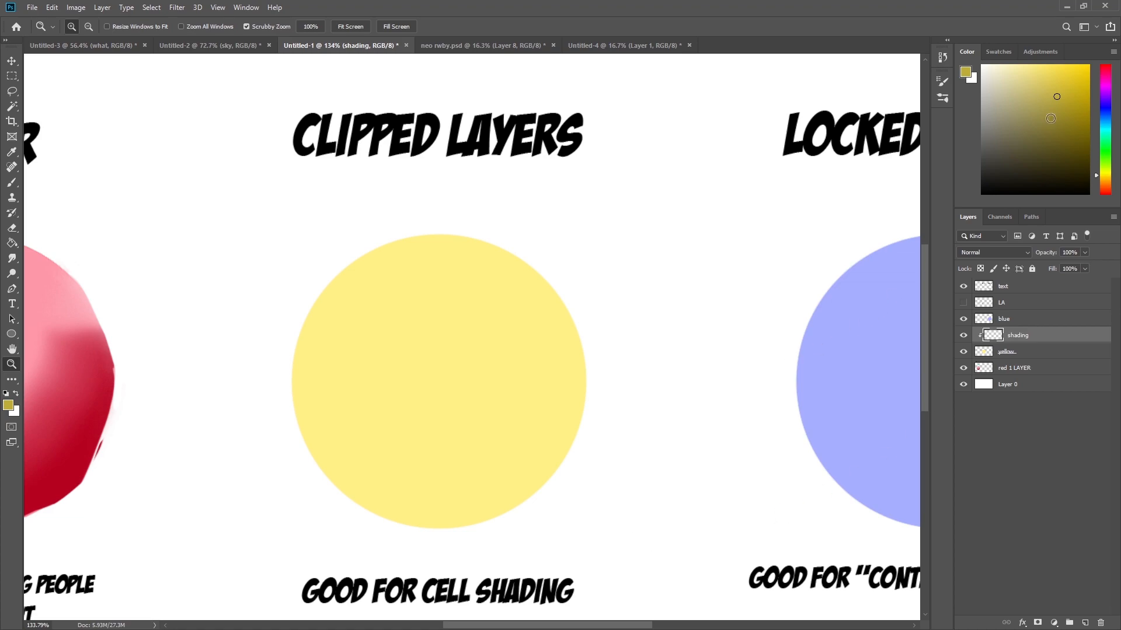
Paint dark yellow cell shading along the lower right of the yellow circle with a brush about 115 px.
key(b)
key(z)
mouse_move(408, 121)
mouse_down()
mouse_move(471, 150)
mouse_move(402, 155)
mouse_up()
drag(425, 337, 433, 326)
key(b)
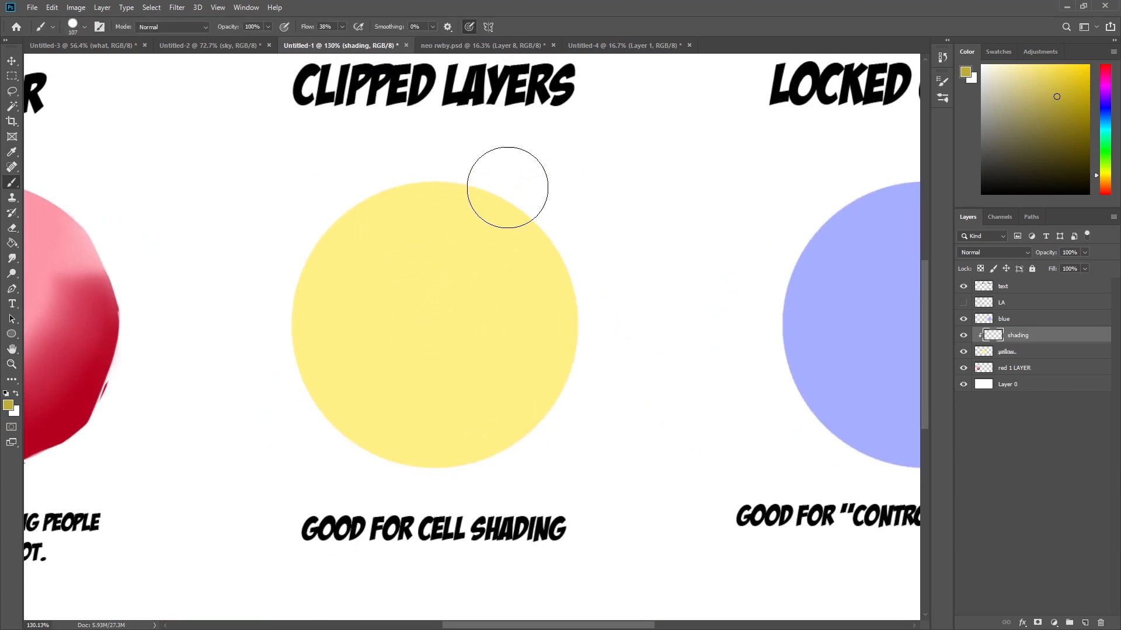
key(bracketleft)
key(bracketleft)
key(bracketleft)
key(bracketleft)
key(bracketleft)
key(bracketleft)
drag(278, 266, 593, 237)
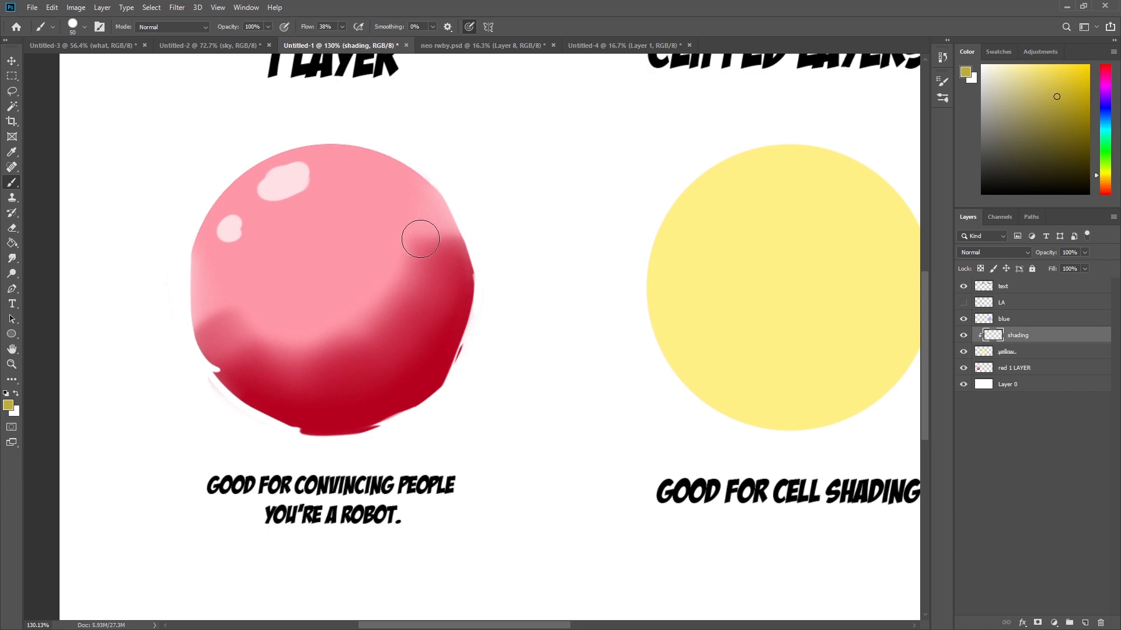
scroll(432, 262, right, 5)
mouse_move(570, 201)
mouse_down()
mouse_move(77, 245)
mouse_move(195, 443)
mouse_move(515, 367)
mouse_move(193, 273)
mouse_move(682, 305)
mouse_move(498, 327)
mouse_move(545, 426)
mouse_move(671, 373)
mouse_up()
key(ctrl+z)
alt+right_click(570, 302)
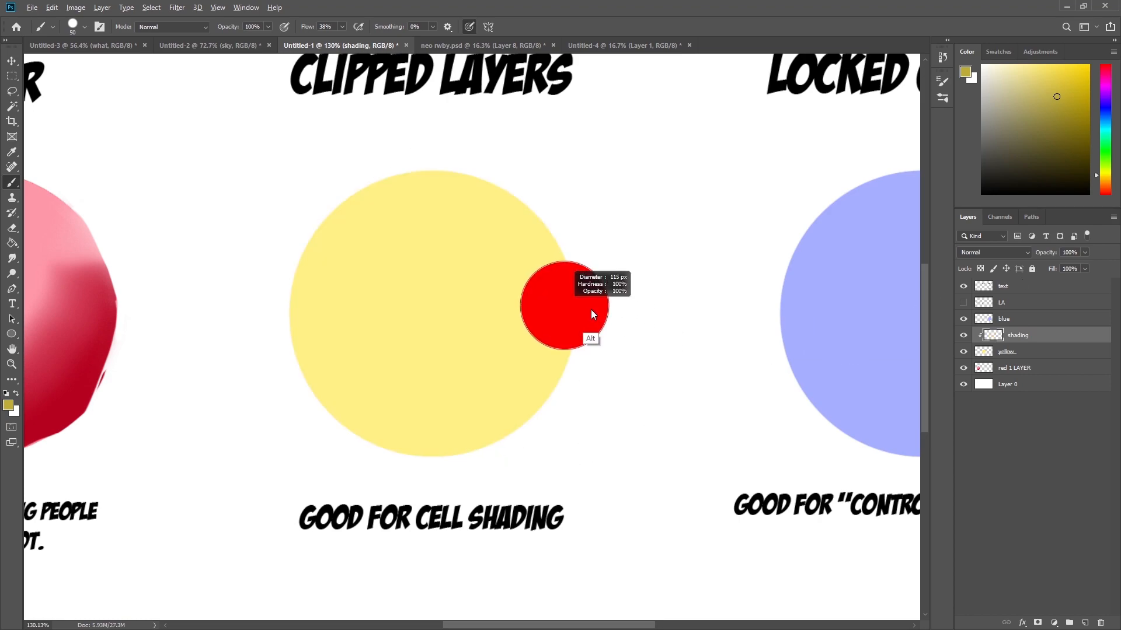
mouse_move(571, 258)
mouse_down()
mouse_move(528, 383)
mouse_move(543, 403)
mouse_move(493, 425)
mouse_move(446, 418)
mouse_move(440, 438)
mouse_move(464, 424)
mouse_move(558, 193)
mouse_up()
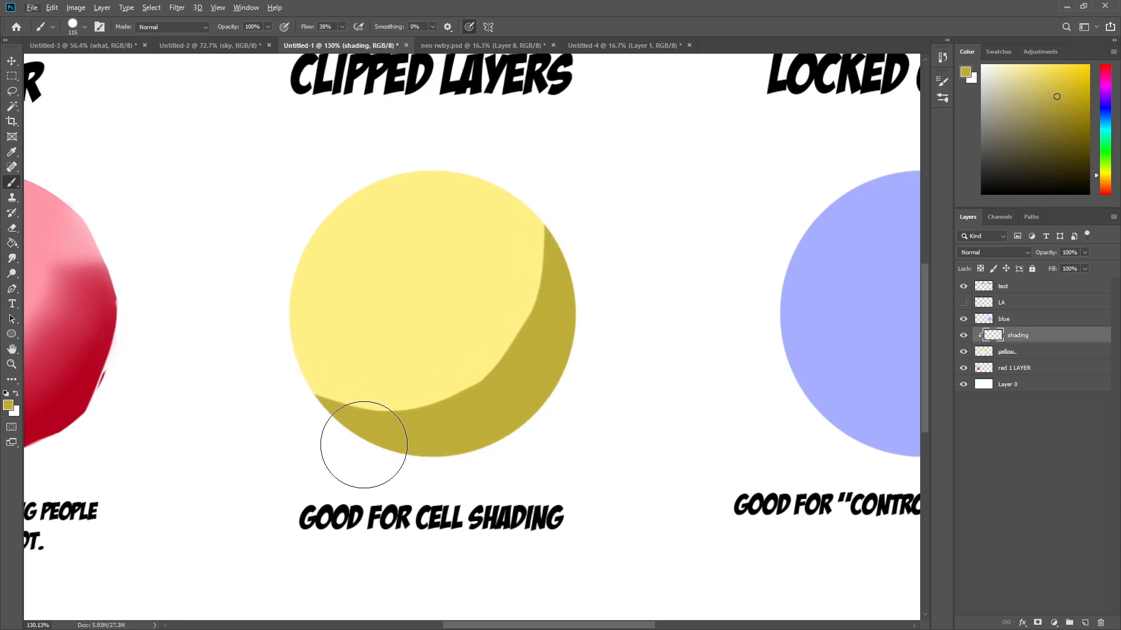
Try painting on the yellow base layer beyond the circle, undo it, and reselect the shading layer.
click(1040, 352)
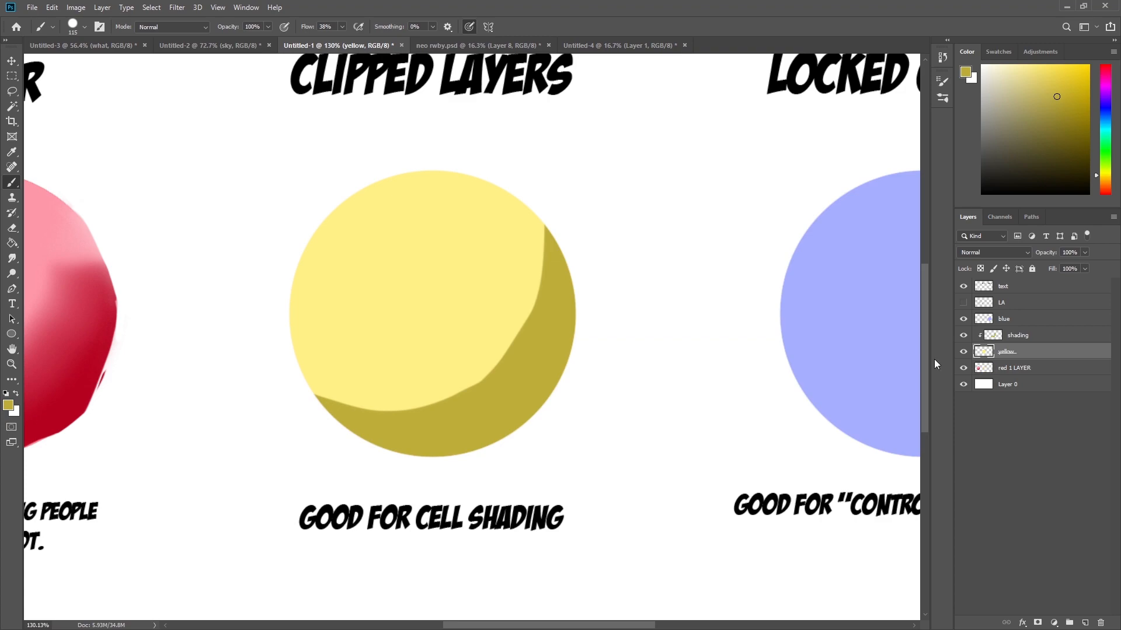
alt+click(467, 277)
mouse_move(615, 160)
mouse_down()
mouse_move(576, 275)
mouse_move(570, 400)
mouse_move(466, 463)
mouse_move(330, 426)
mouse_move(358, 463)
mouse_move(215, 305)
mouse_move(259, 347)
mouse_move(288, 338)
mouse_move(575, 408)
mouse_up()
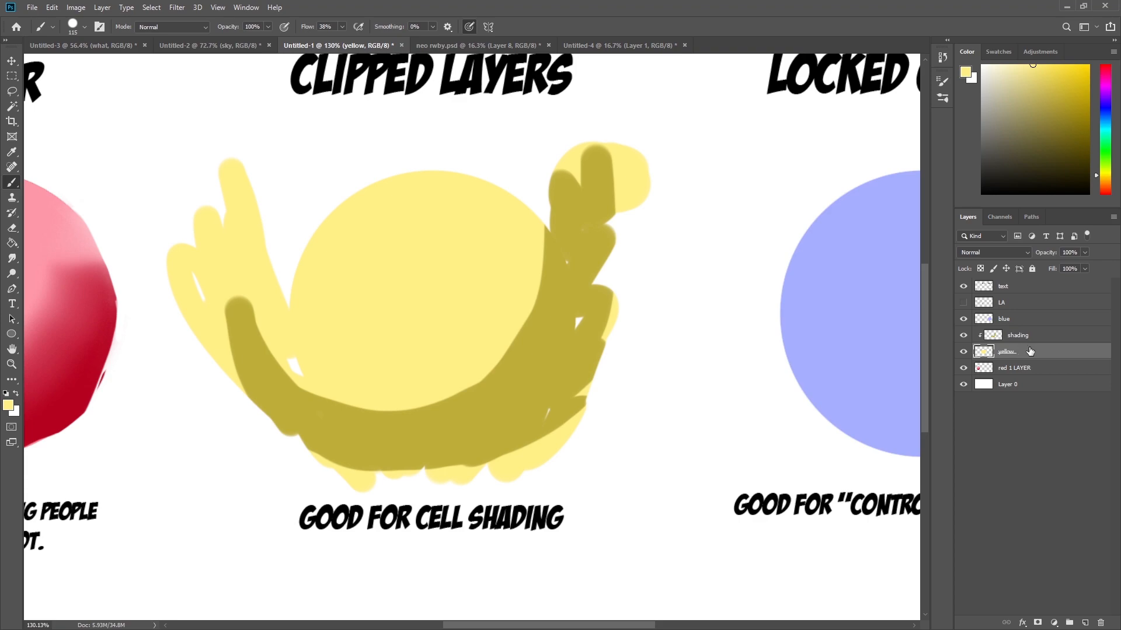
key(ctrl+z)
click(1015, 337)
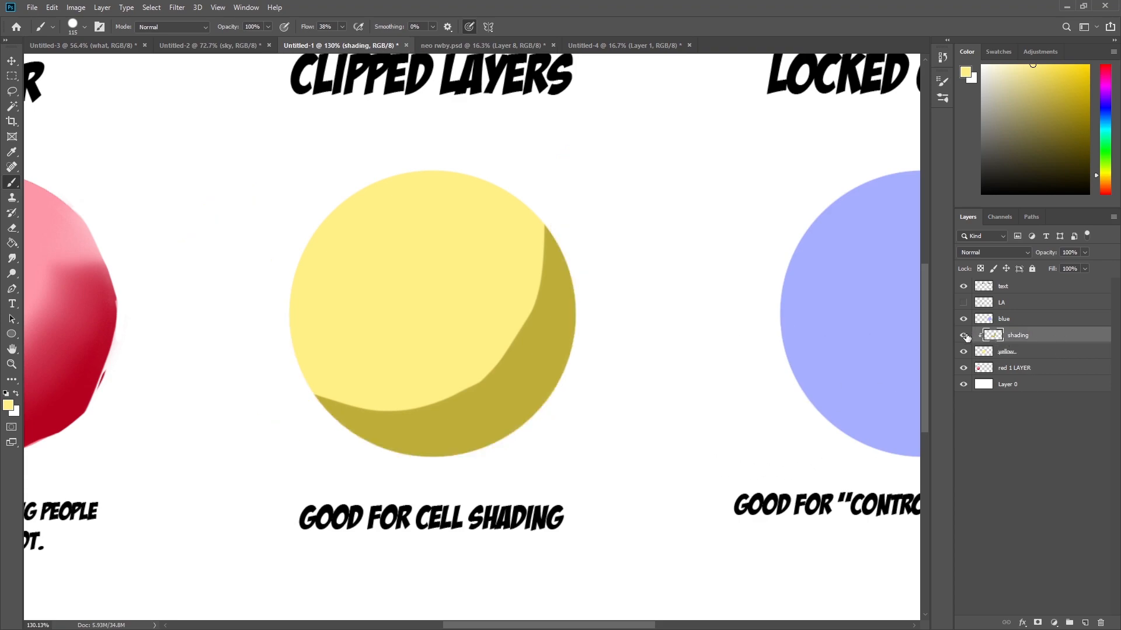
Pick a darker olive yellow and paint a second, darker shading band along the circle's lower right edge.
alt+click(520, 400)
mouse_move(540, 193)
mouse_down()
mouse_move(428, 458)
mouse_move(363, 447)
mouse_move(536, 461)
mouse_move(543, 409)
mouse_move(626, 344)
mouse_move(584, 230)
mouse_up()
click(1073, 139)
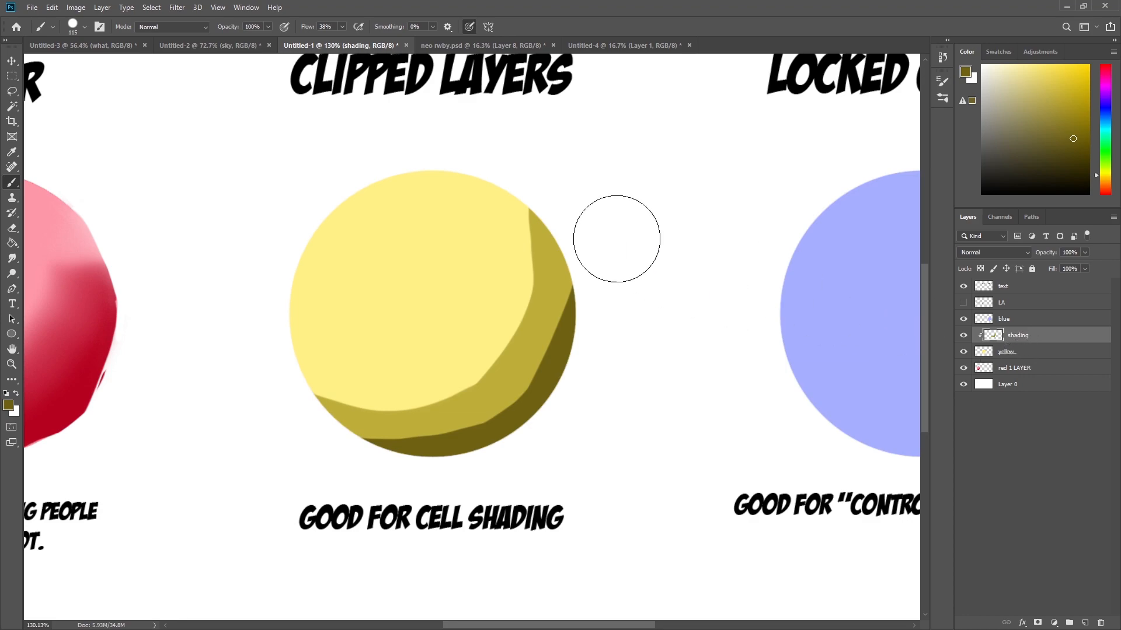
Switch to the neo rwby painting, zoom in, and toggle Layer 8's visibility off and on.
click(495, 46)
key(z)
drag(561, 146, 595, 426)
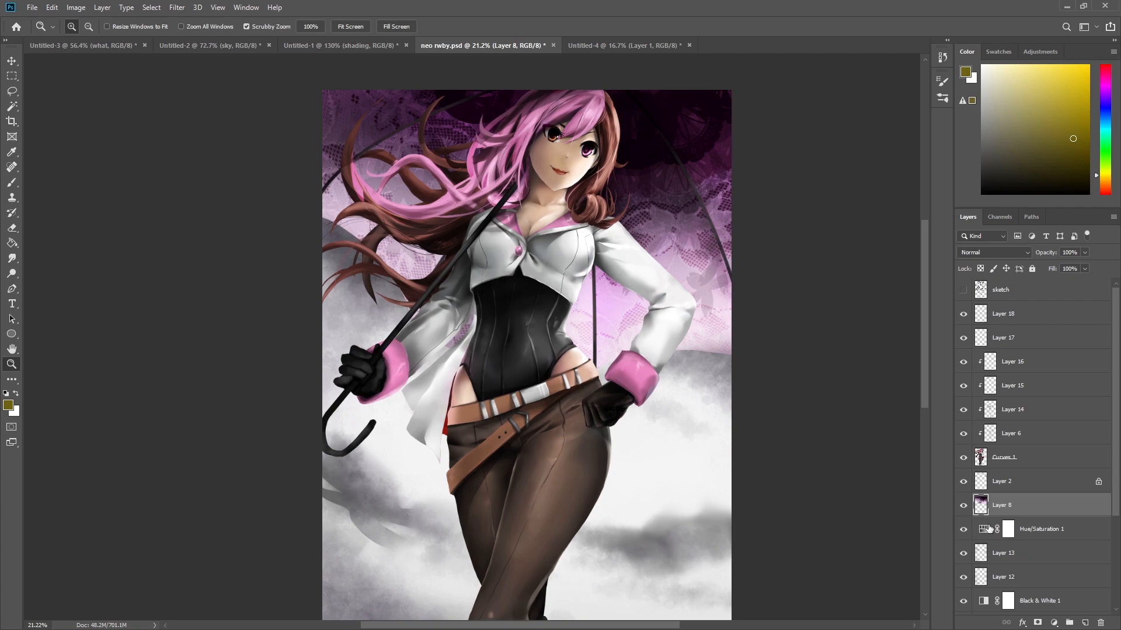
click(963, 507)
click(963, 507)
click(963, 506)
click(964, 507)
Reset the default colours and try brushing black strokes on Layer 8 of the painting.
key(d)
key(b)
mouse_move(707, 347)
mouse_down()
mouse_move(685, 269)
mouse_move(636, 253)
mouse_move(804, 415)
mouse_move(686, 313)
mouse_move(718, 543)
mouse_up()
key(z)
drag(688, 122, 746, 460)
drag(721, 358, 676, 362)
drag(592, 238, 565, 263)
mouse_move(701, 278)
mouse_down()
mouse_move(769, 299)
mouse_move(714, 280)
mouse_up()
key(b)
mouse_move(640, 339)
mouse_down()
mouse_move(561, 479)
mouse_move(318, 216)
mouse_move(204, 257)
mouse_move(389, 473)
mouse_move(669, 242)
mouse_move(634, 278)
mouse_up()
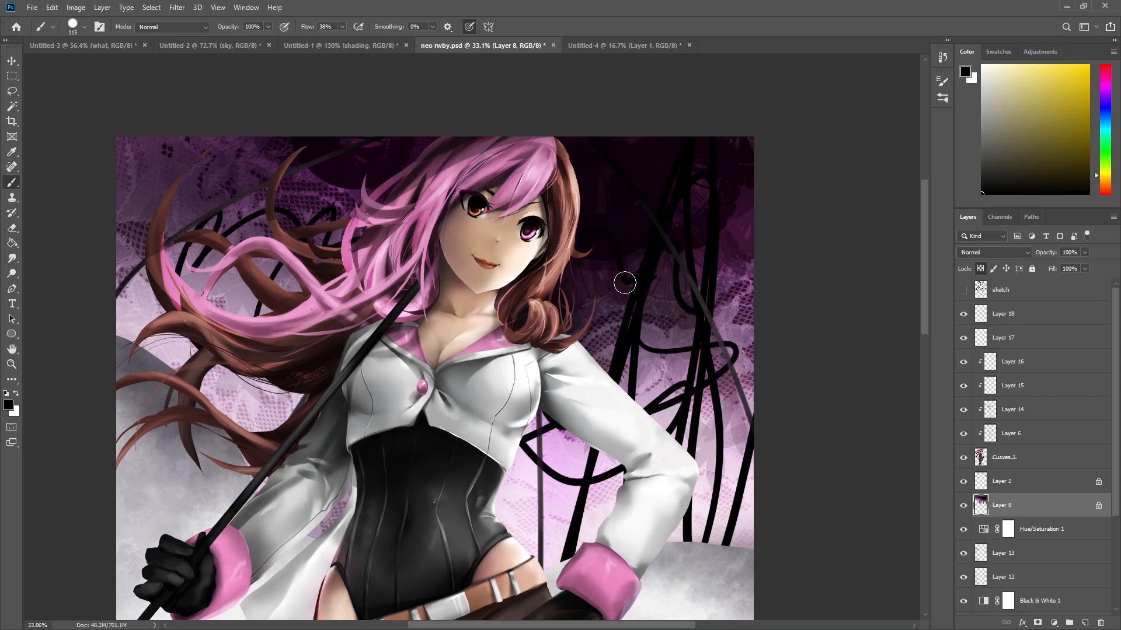
Zoom and pan around the painting to examine the character's face and upper body.
key(z)
mouse_move(605, 242)
mouse_down()
mouse_move(607, 213)
mouse_move(589, 218)
mouse_up()
key(space)
drag(565, 228, 667, 268)
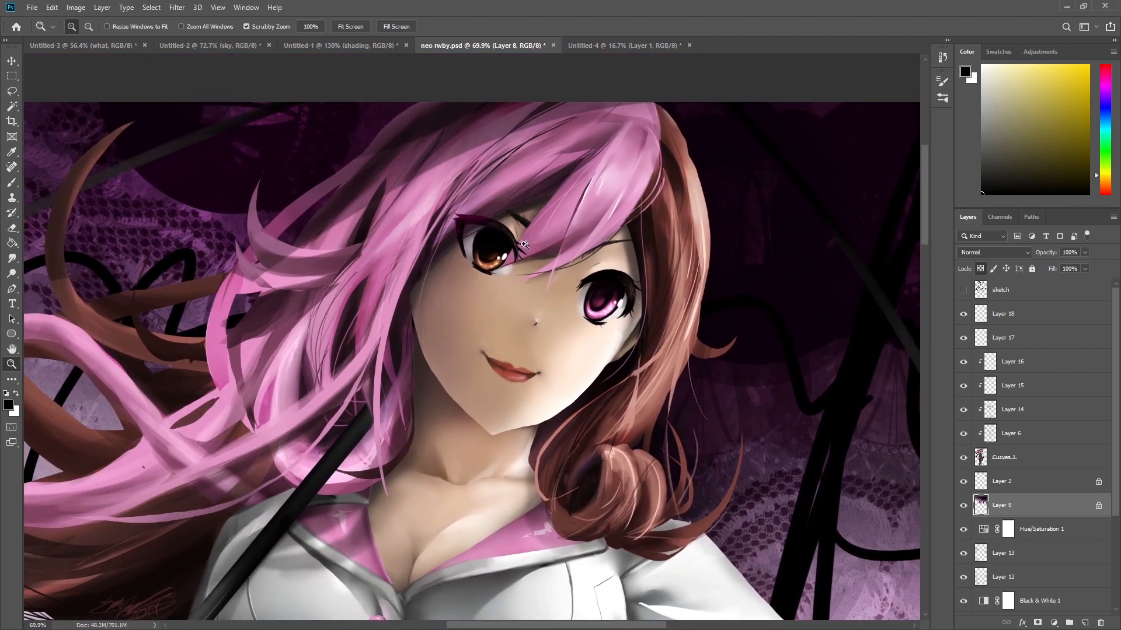
drag(534, 264, 500, 269)
key(space)
drag(590, 337, 594, 285)
key(space)
drag(616, 370, 590, 278)
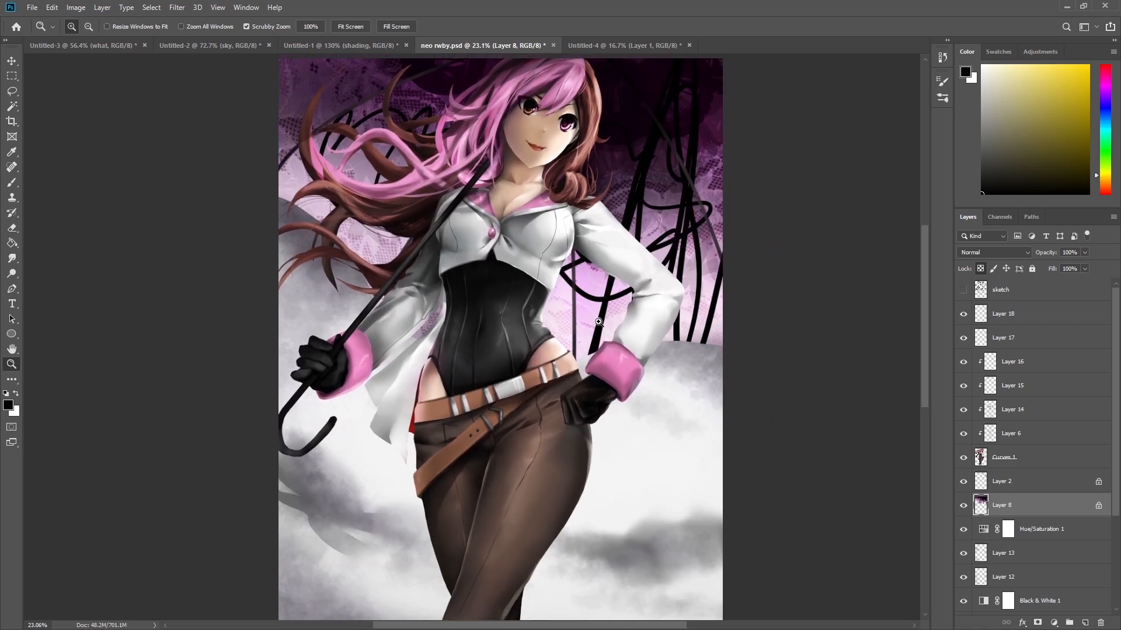
Select the Curves 1 layer, toggle its visibility, and try painting on it, undoing the stroke.
click(1037, 462)
click(964, 457)
click(964, 458)
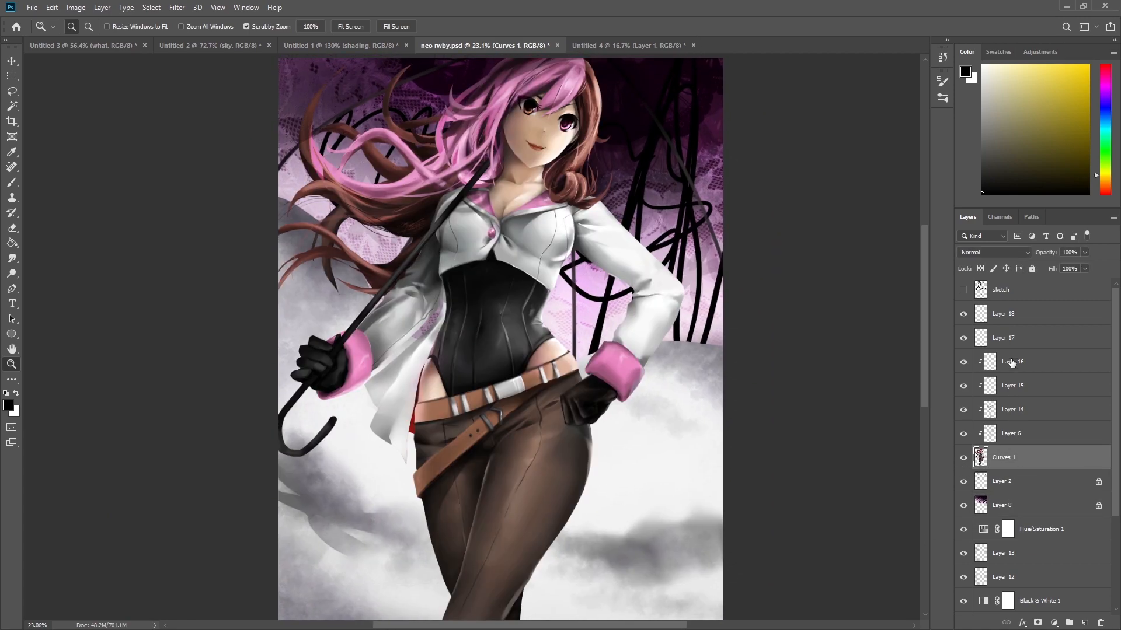
key(b)
mouse_move(667, 377)
mouse_down()
mouse_move(630, 380)
mouse_move(693, 380)
mouse_up()
mouse_move(588, 387)
mouse_down()
mouse_move(598, 402)
mouse_move(526, 342)
mouse_move(663, 351)
mouse_move(488, 475)
mouse_up()
key(z)
drag(637, 340, 692, 332)
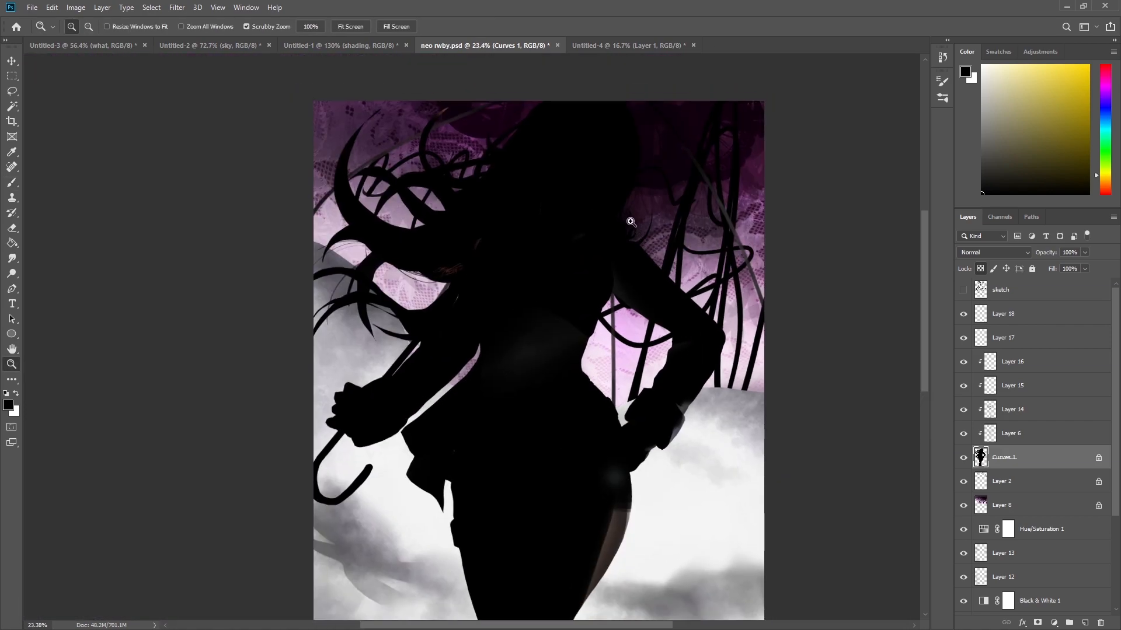
drag(631, 221, 668, 246)
drag(668, 246, 675, 325)
key(ctrl+z)
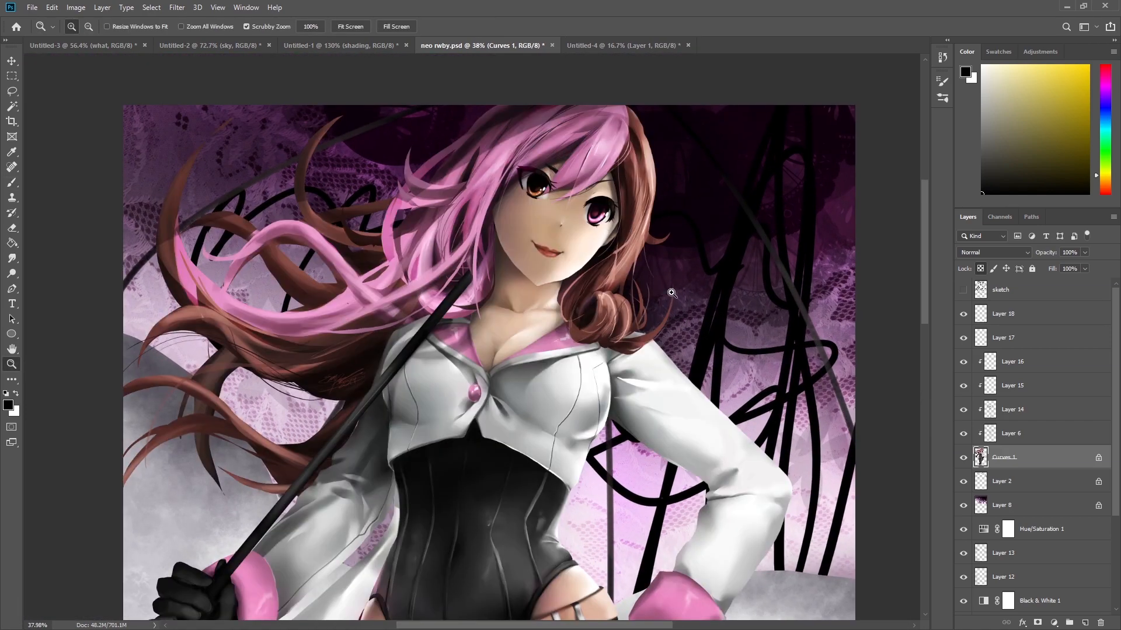
Try further brush strokes on the Curves 1 layer and undo them.
key(b)
mouse_move(648, 327)
mouse_down()
mouse_move(613, 280)
mouse_move(543, 292)
mouse_move(621, 373)
mouse_move(638, 492)
mouse_move(628, 464)
mouse_up()
key(z)
drag(601, 387, 549, 397)
mouse_move(582, 417)
mouse_down()
mouse_move(558, 385)
mouse_move(536, 313)
mouse_up()
mouse_move(638, 297)
mouse_down()
mouse_move(729, 295)
mouse_move(642, 295)
mouse_up()
key(ctrl+z)
key(slash)
key(ctrl+t)
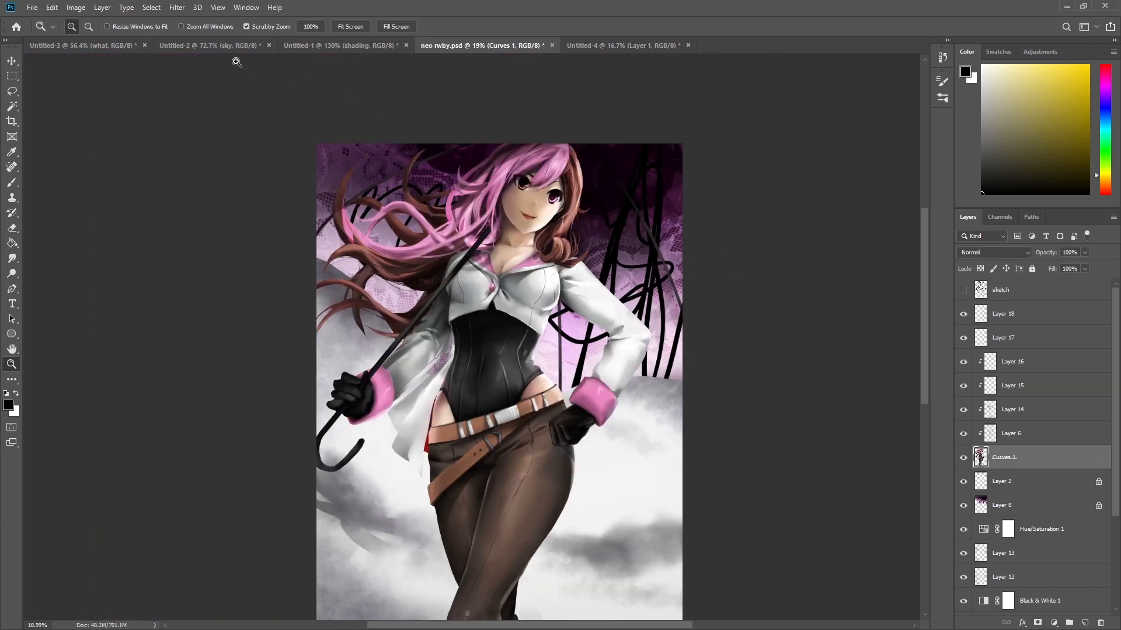
Return to the circles document and add a new layer clipped above the shading layer.
click(324, 46)
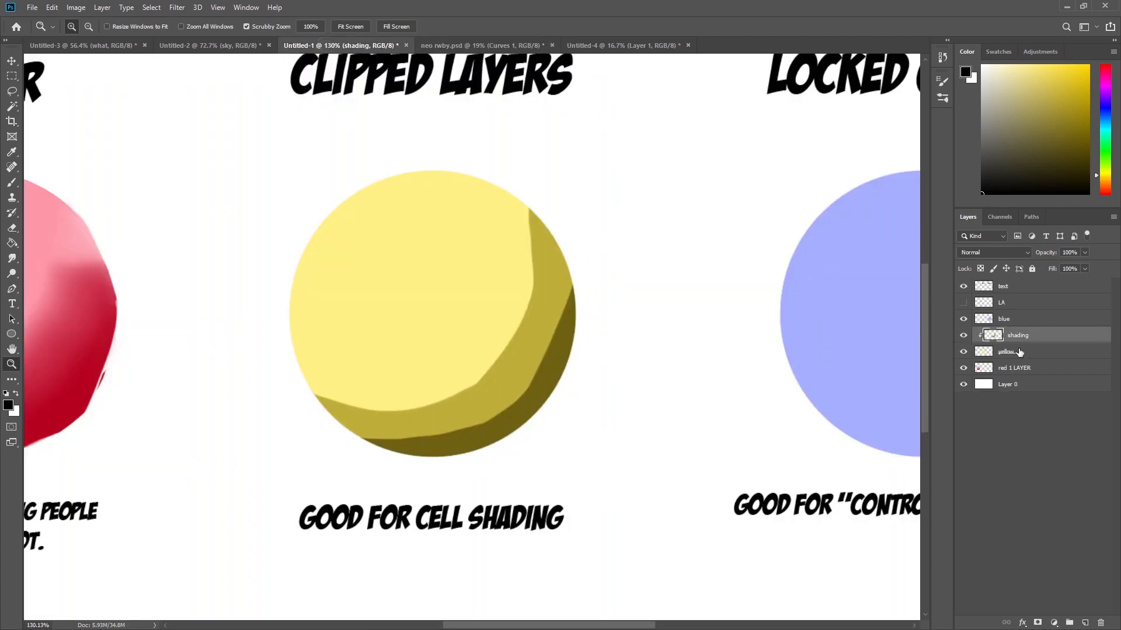
drag(616, 324, 637, 358)
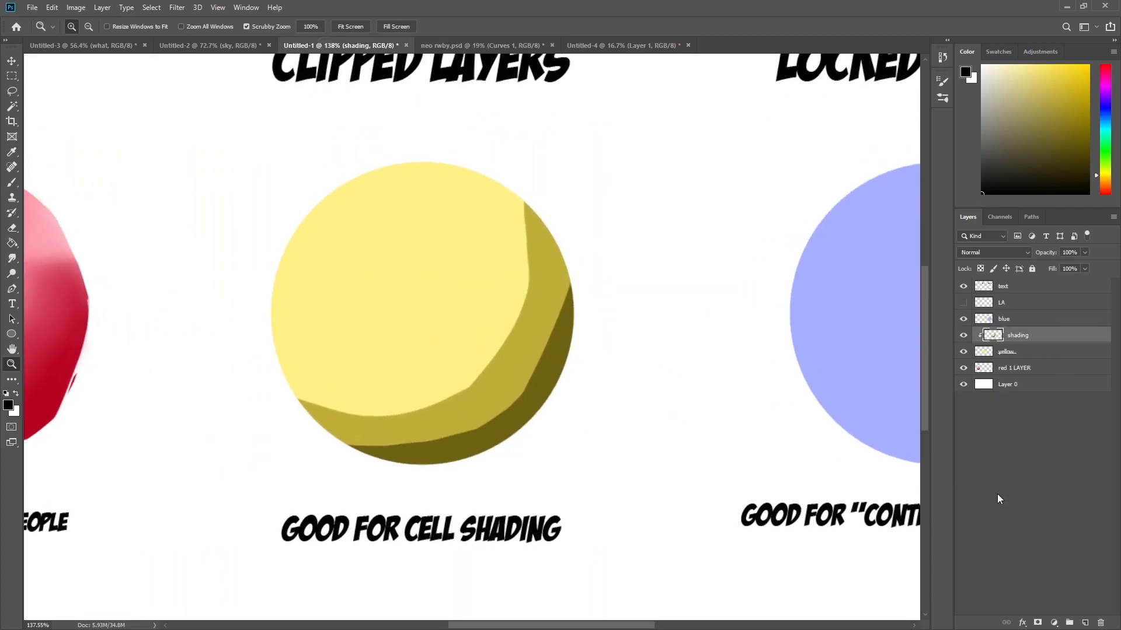
click(1085, 622)
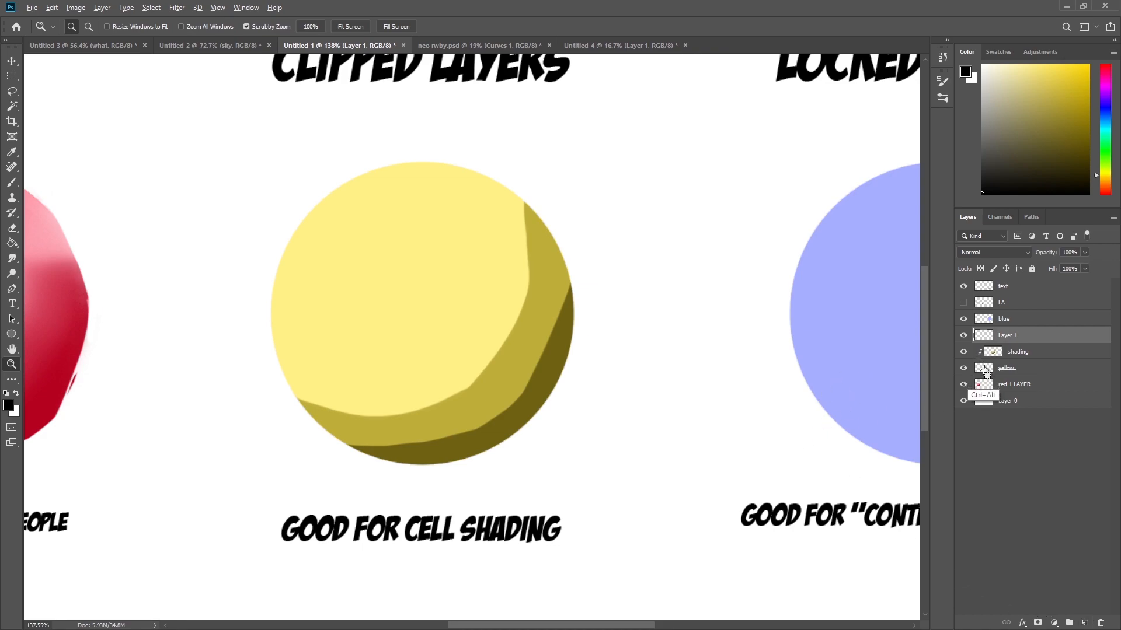
key(ctrl+alt+g)
Set the foreground colour to white and name the new clipped layer highlights.
drag(1003, 178, 981, 65)
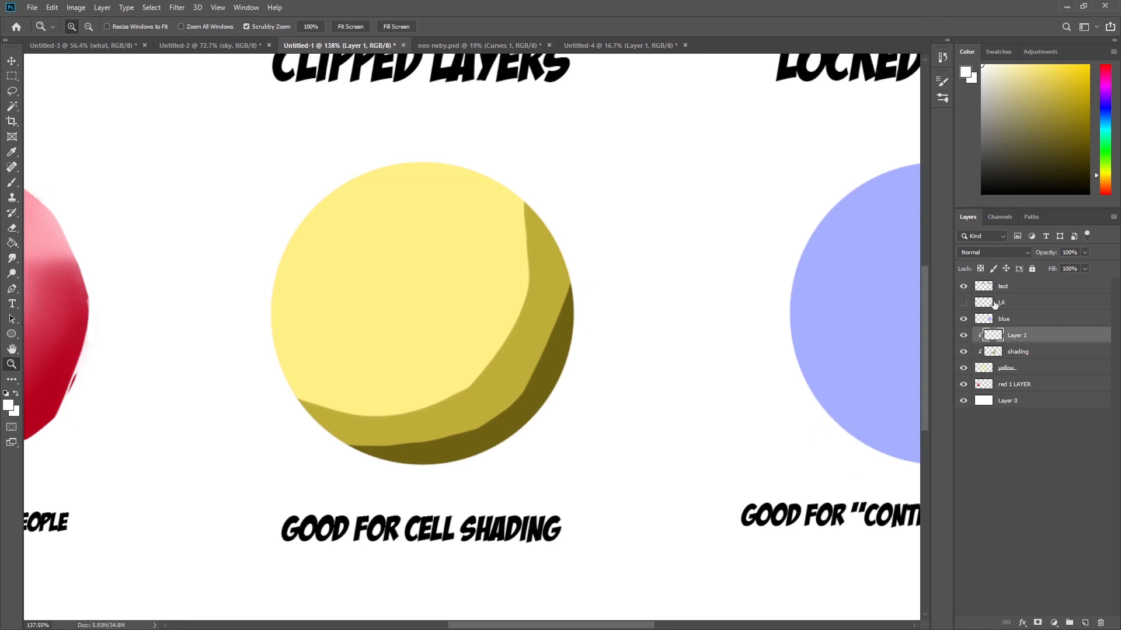
double_click(1017, 335)
text(highlights)
key(Return)
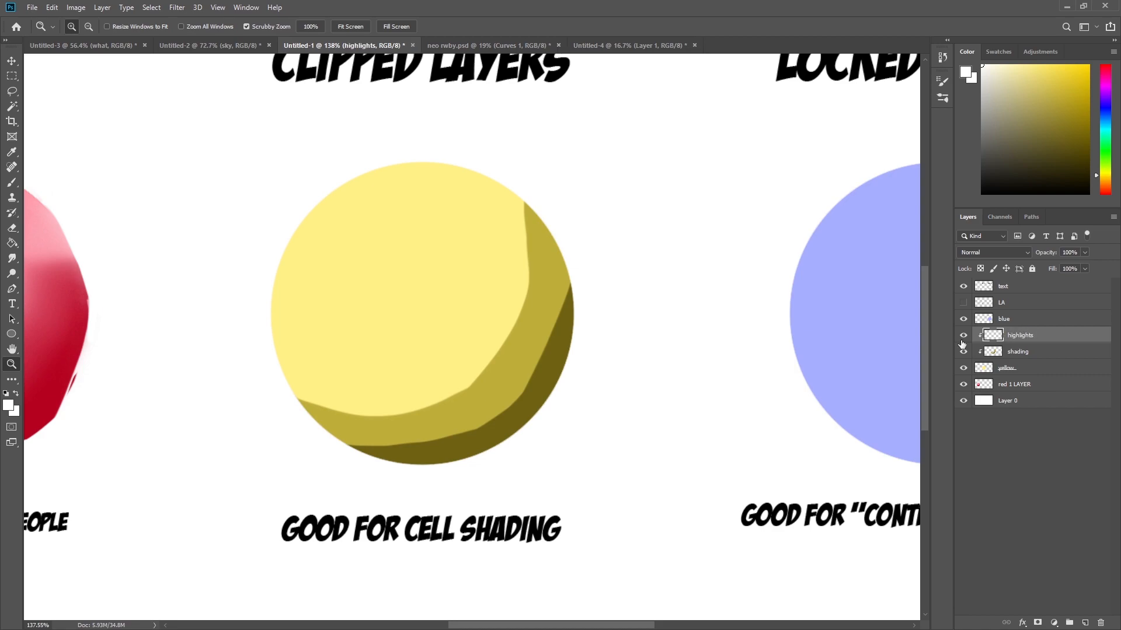
Paint white highlight spots on the upper left of the yellow circle on the highlights layer.
key(b)
alt+drag(427, 316, 473, 320)
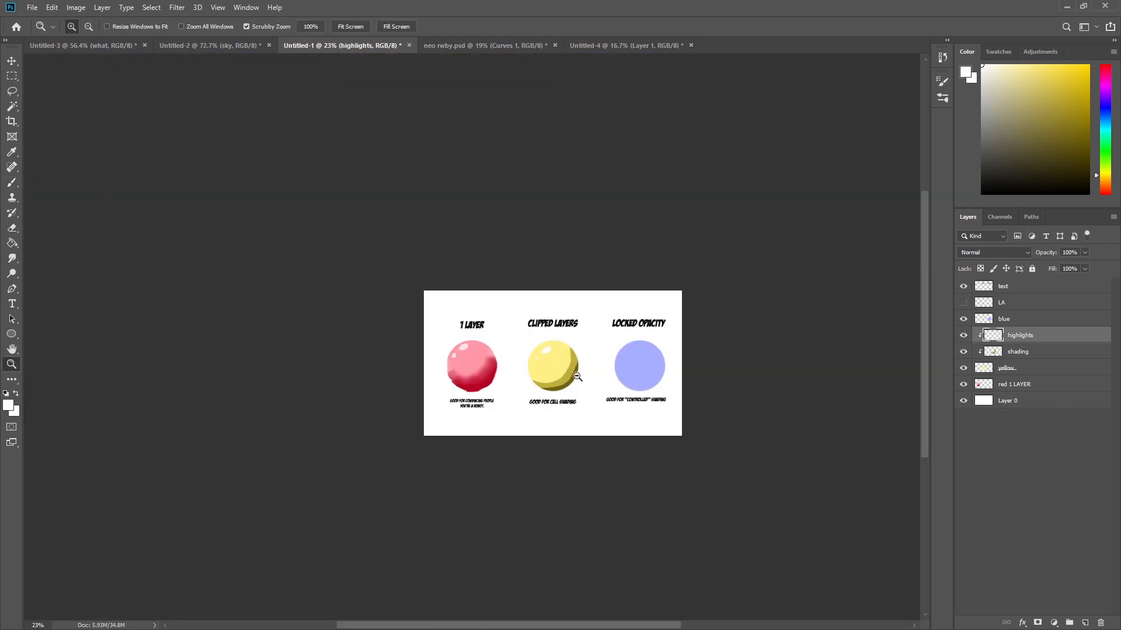
key(ctrl+0)
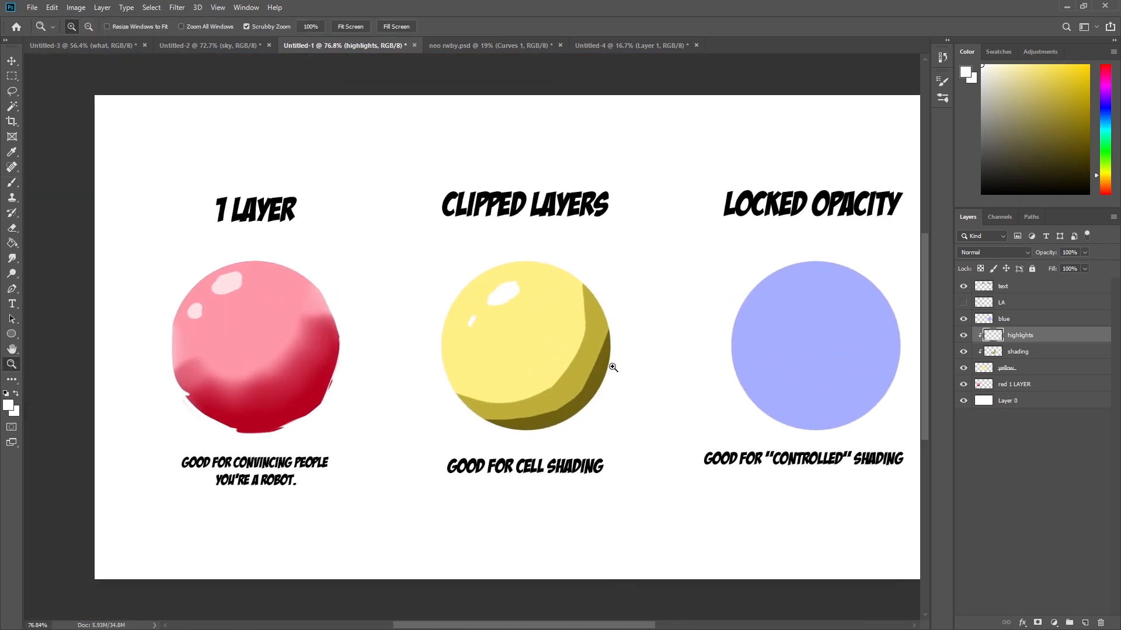
click(586, 375)
Toggle the highlights layer's visibility and select the shading and yellow layers to compare the clipped layers.
click(963, 335)
click(963, 335)
click(971, 351)
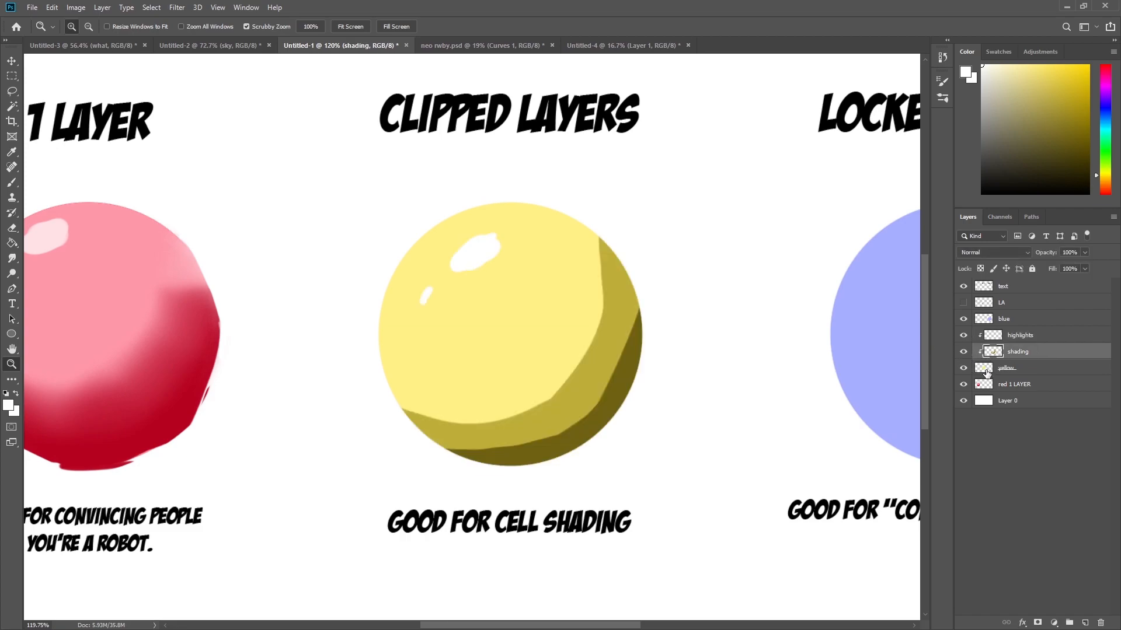
click(987, 369)
click(964, 368)
click(963, 367)
mouse_move(491, 550)
mouse_down()
mouse_move(555, 550)
mouse_move(487, 548)
mouse_up()
drag(652, 469, 580, 492)
drag(540, 433, 565, 447)
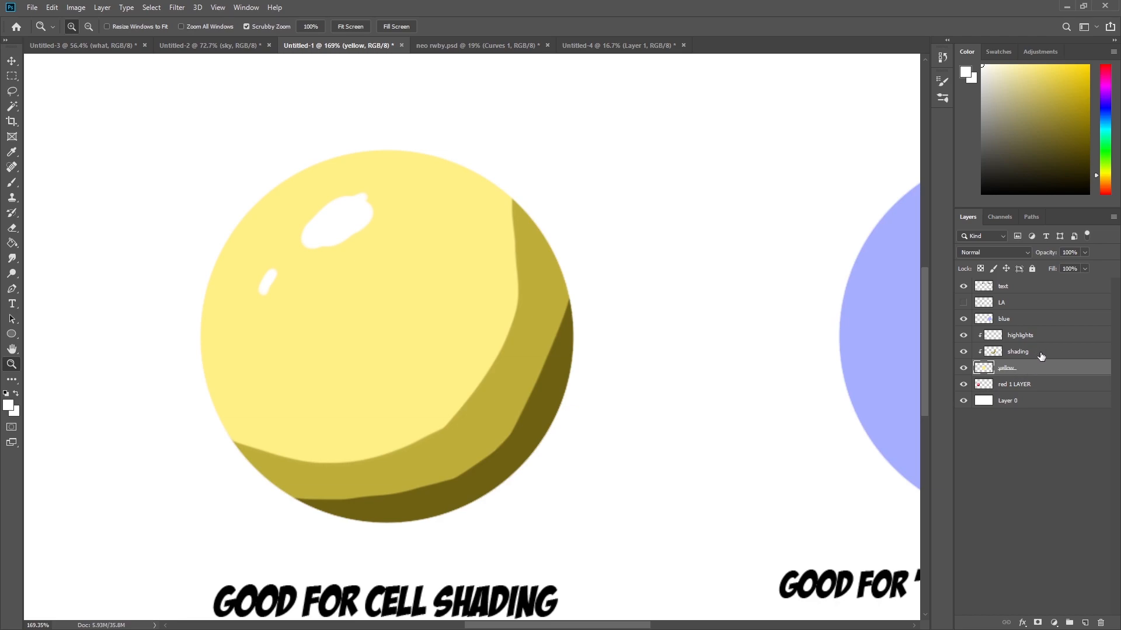
Add a new clipped layer between the shading and highlights layers.
click(1052, 337)
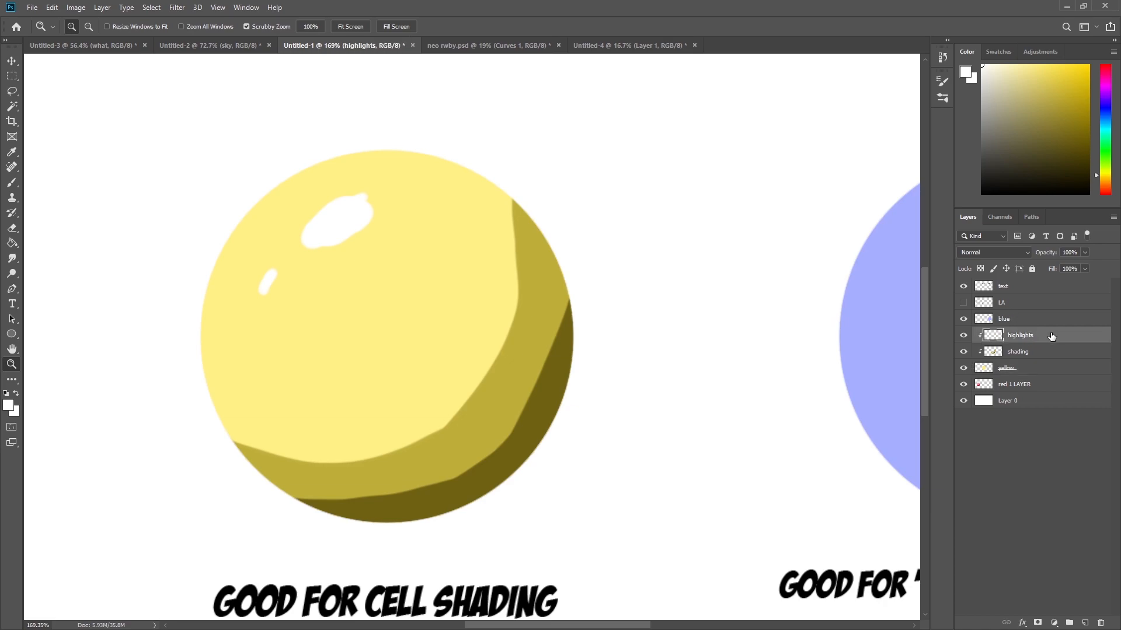
click(1057, 350)
click(1086, 622)
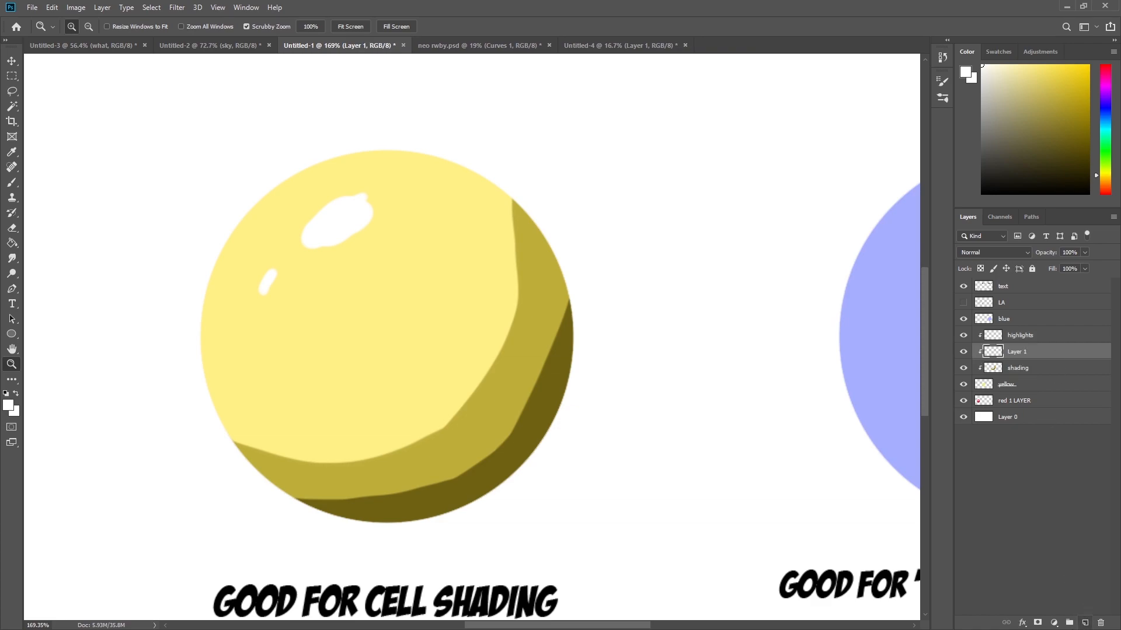
key(ctrl+alt+g)
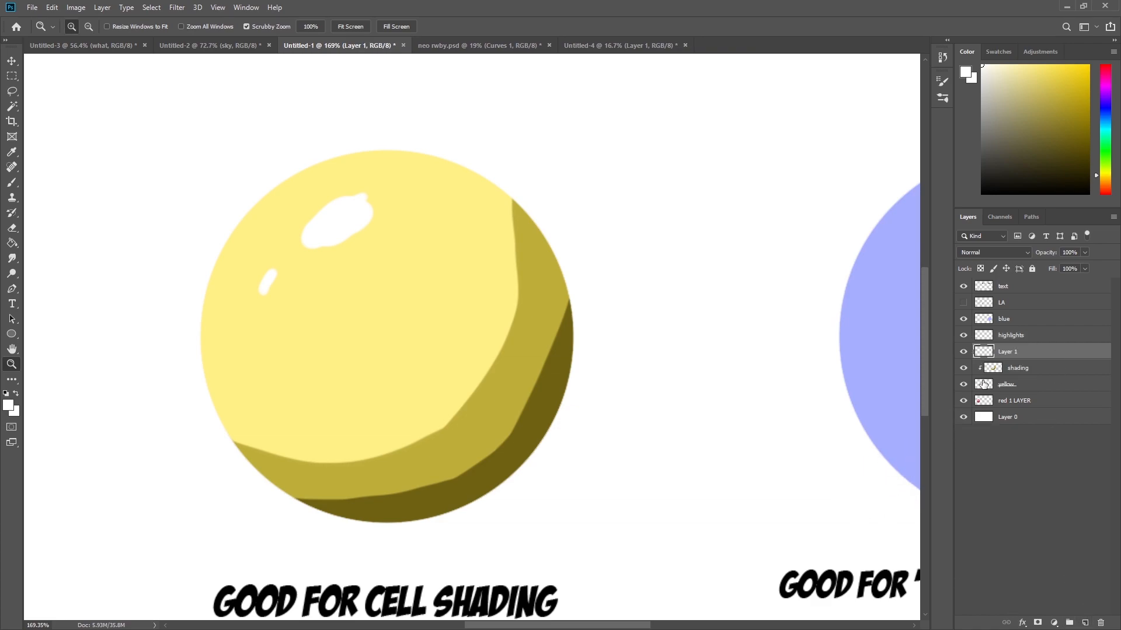
key(ctrl+z)
Name the new layer shading 2.
double_click(1020, 353)
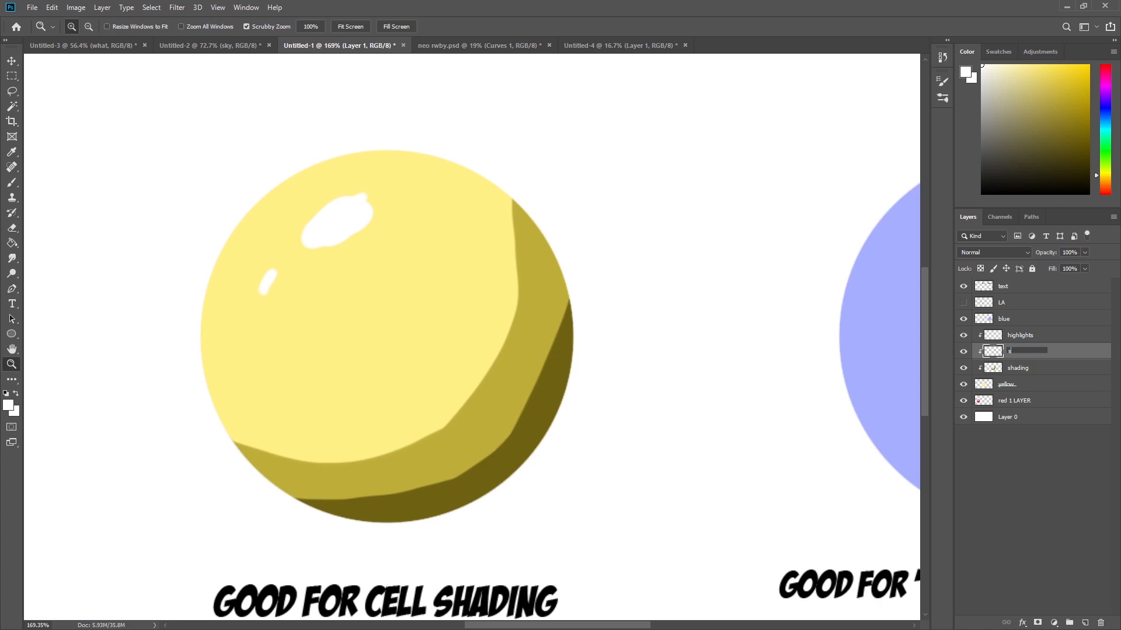
text(shading 2)
key(Return)
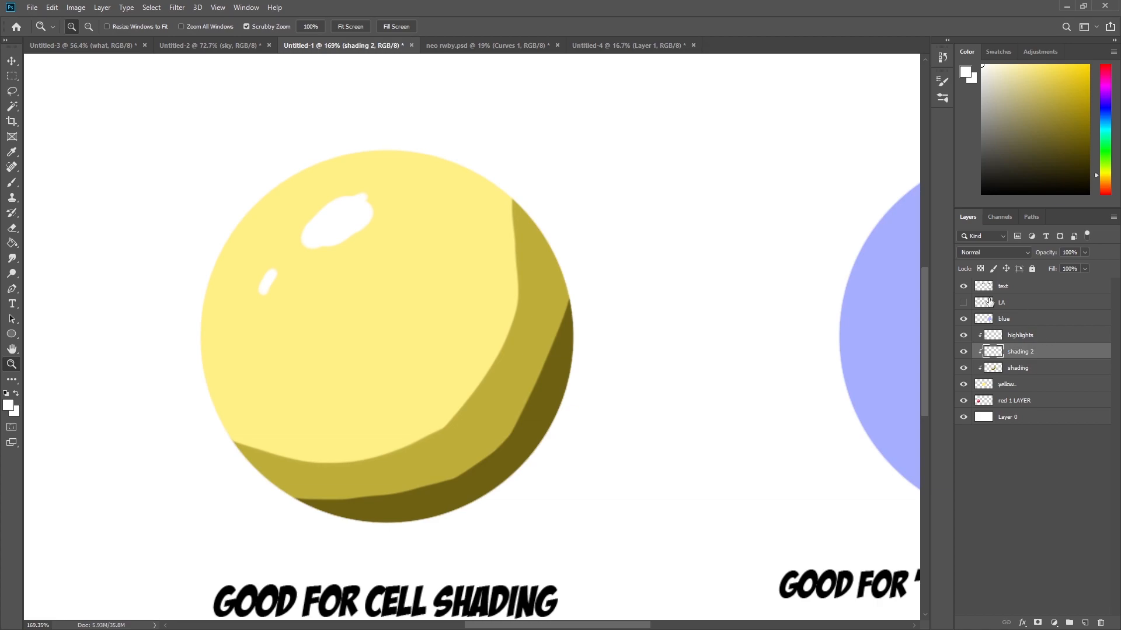
Pick a very dark brown and paint the darkest shading band along the yellow circle's bottom edge.
key(b)
alt+click(528, 453)
click(1088, 179)
mouse_move(565, 351)
mouse_down()
mouse_move(450, 508)
mouse_move(561, 408)
mouse_move(408, 525)
mouse_up()
key(z)
mouse_move(583, 413)
mouse_down()
mouse_move(563, 412)
mouse_move(943, 396)
mouse_up()
Toggle the shading 2 layer's visibility to compare the circle with and without it.
click(963, 352)
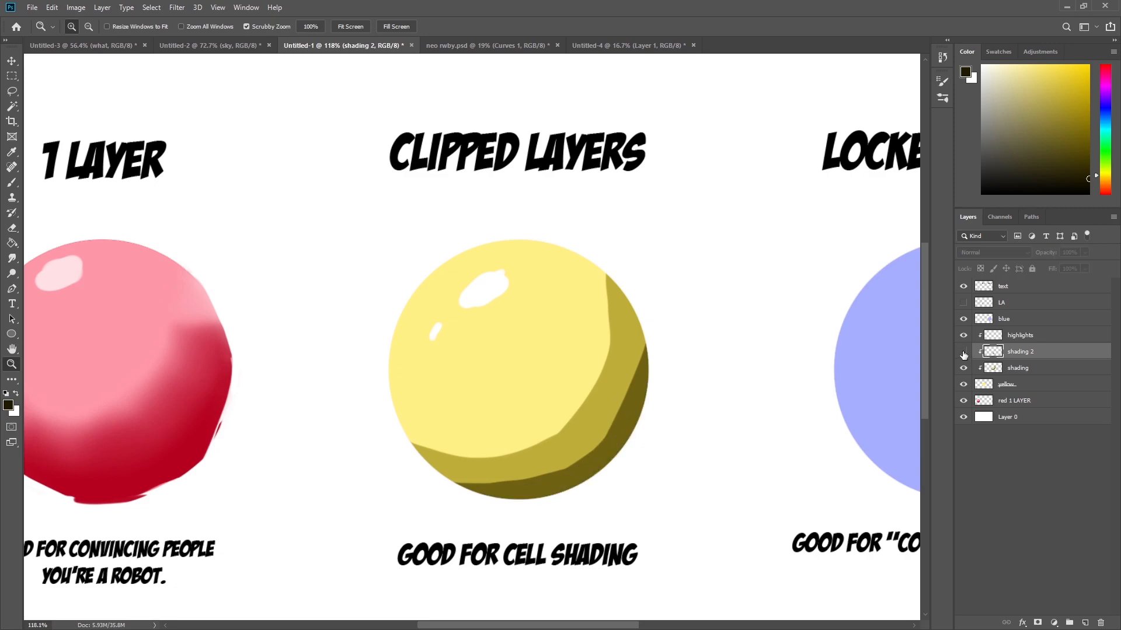
click(963, 352)
click(964, 352)
click(963, 352)
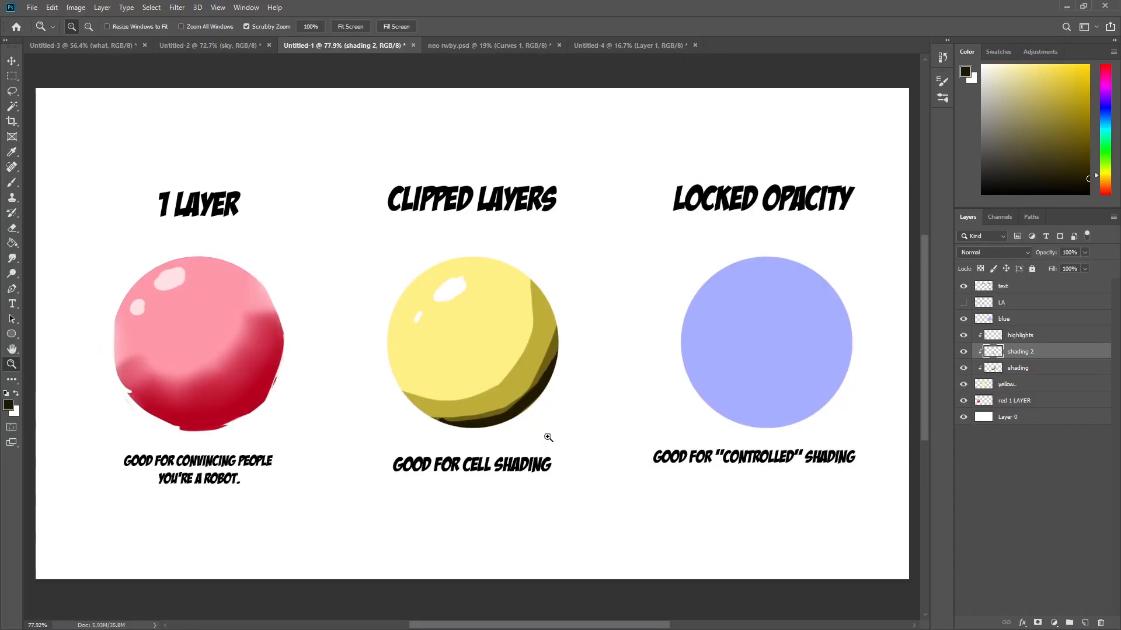
drag(510, 382, 534, 383)
drag(481, 270, 506, 296)
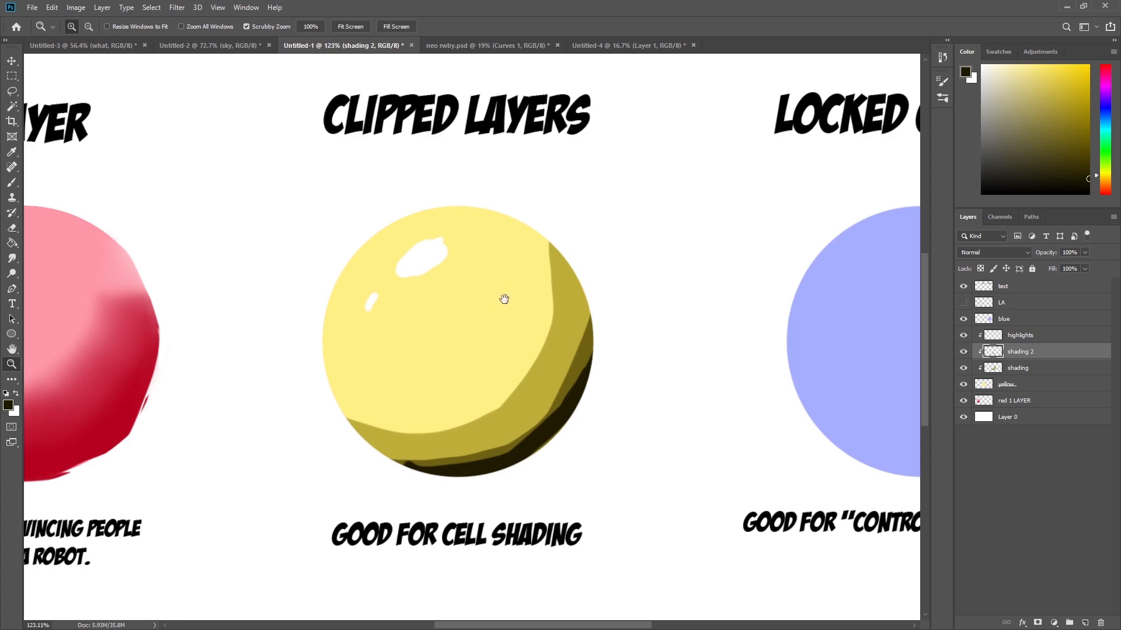
drag(646, 390, 331, 449)
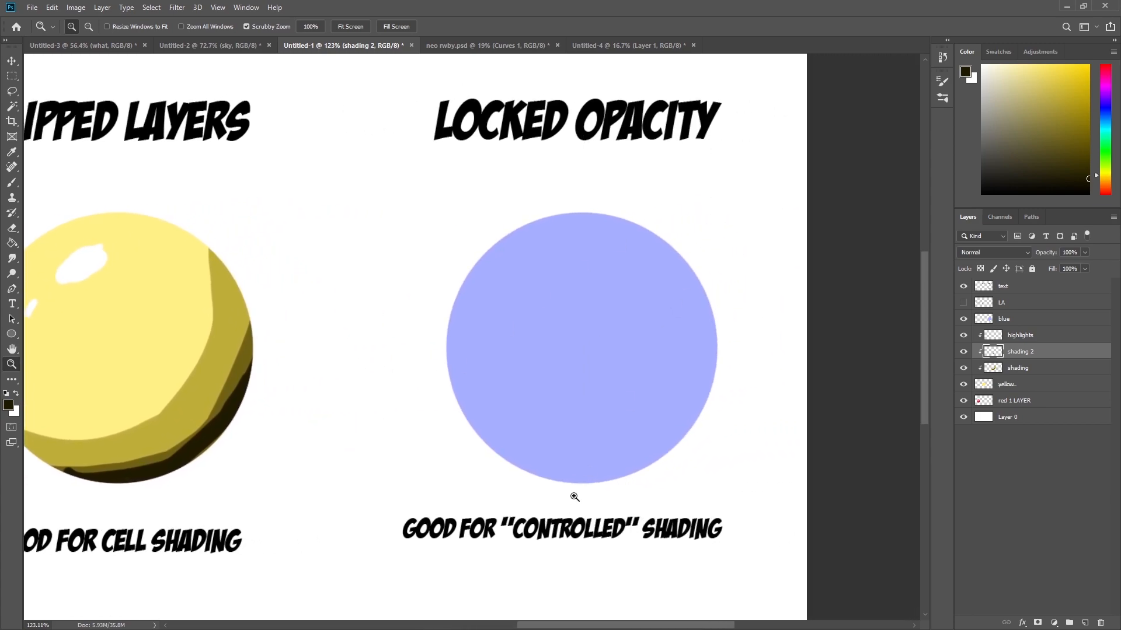
click(1035, 320)
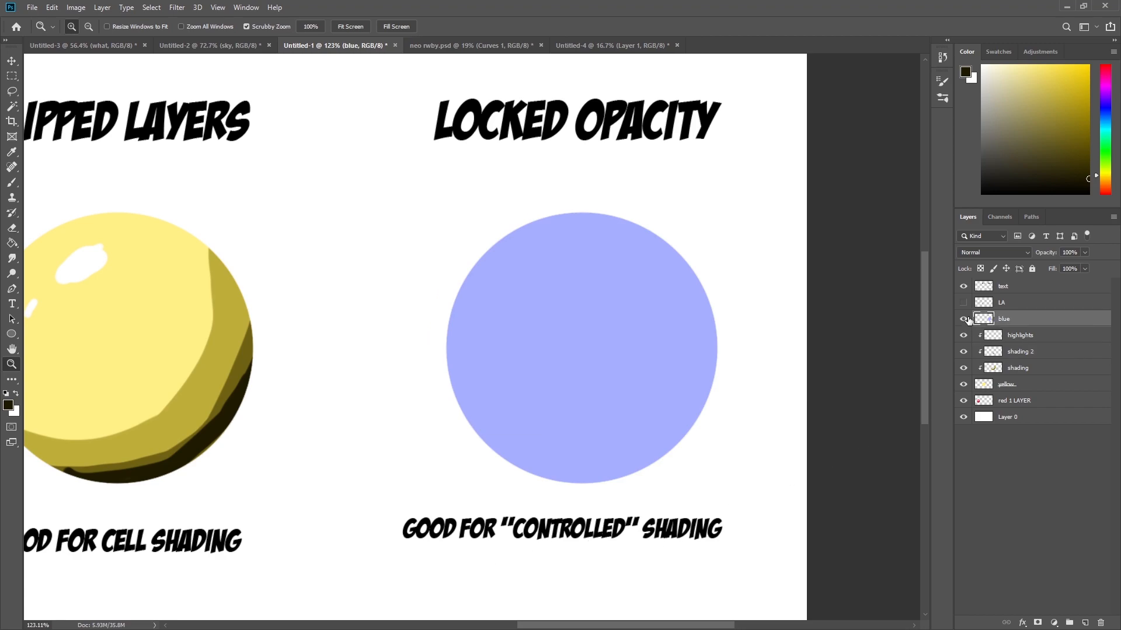
click(1026, 305)
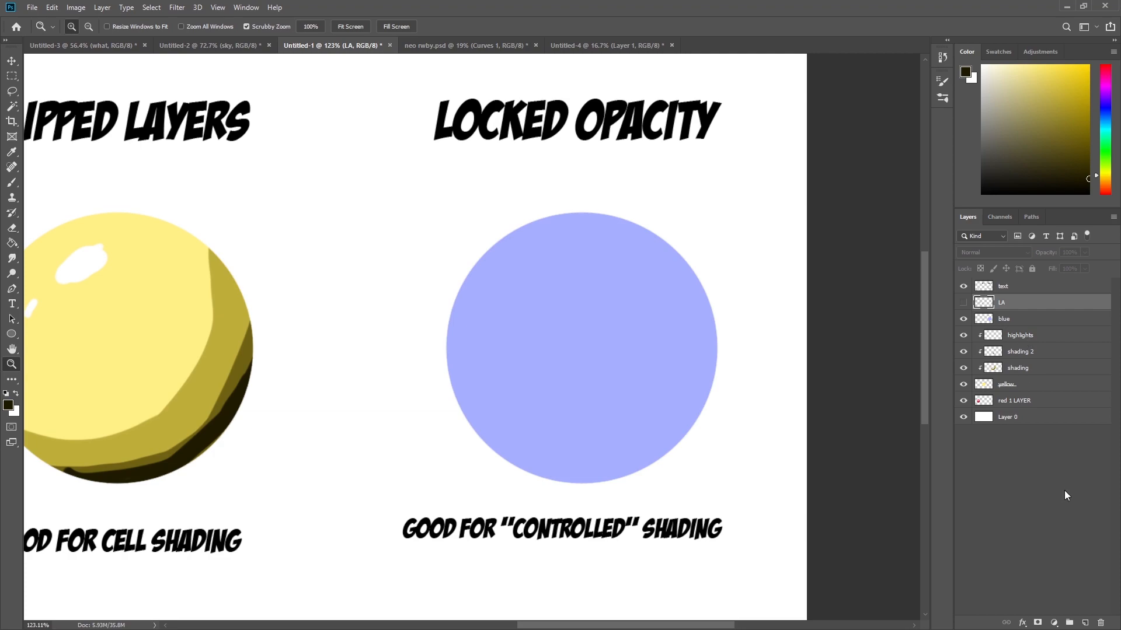
click(1086, 622)
key(ctrl+alt+g)
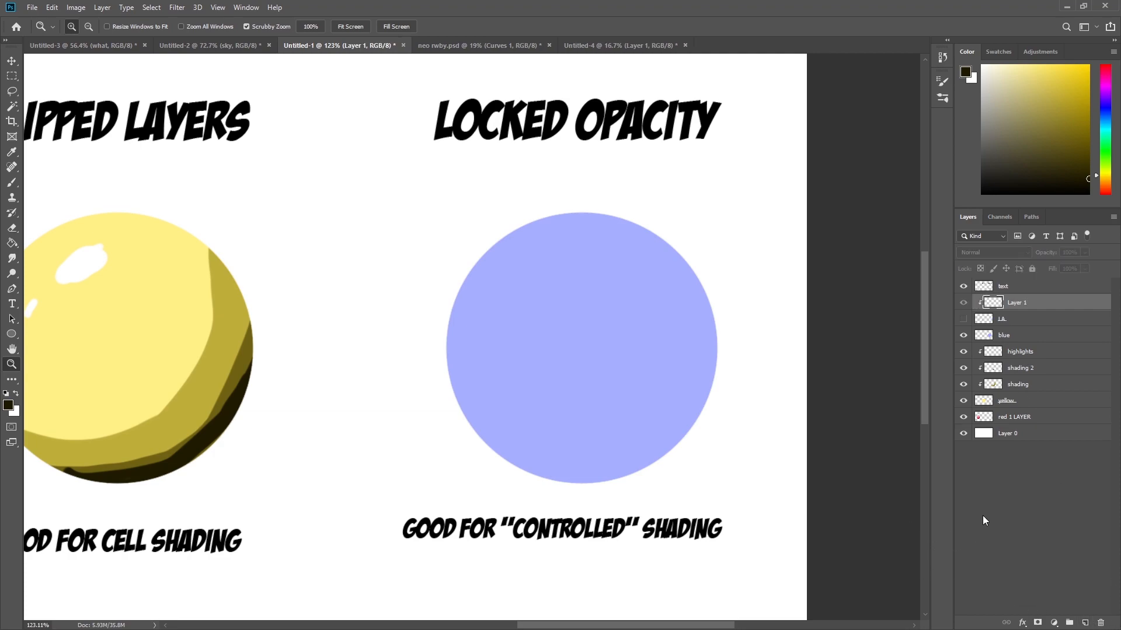
key(ctrl+alt+g)
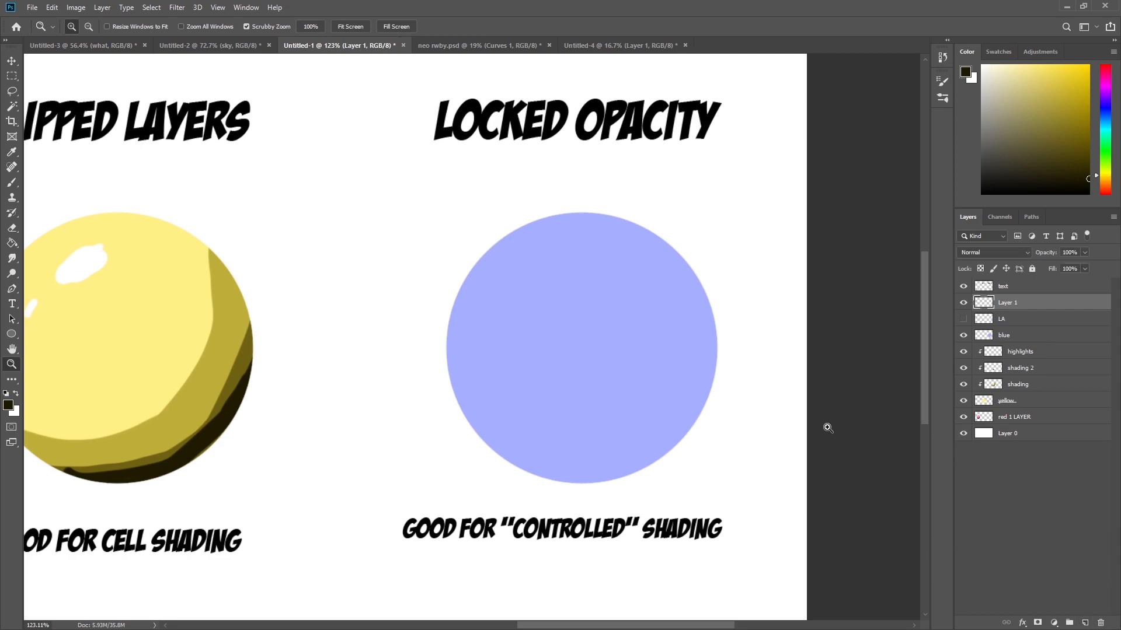
key(Delete)
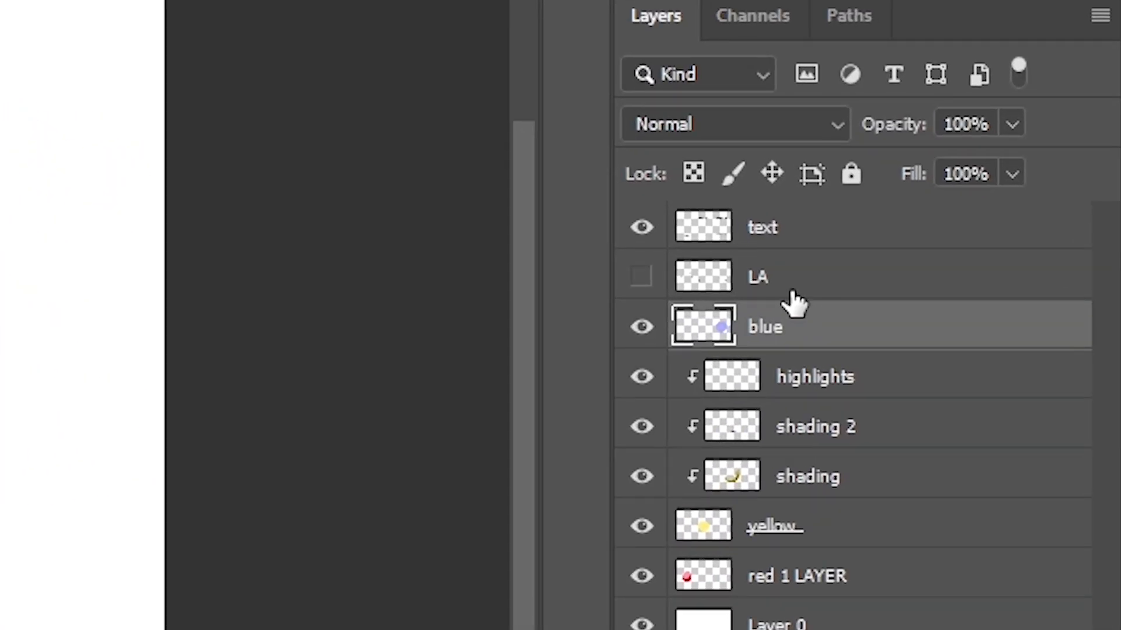
Lock the transparent pixels of the blue layer.
click(696, 176)
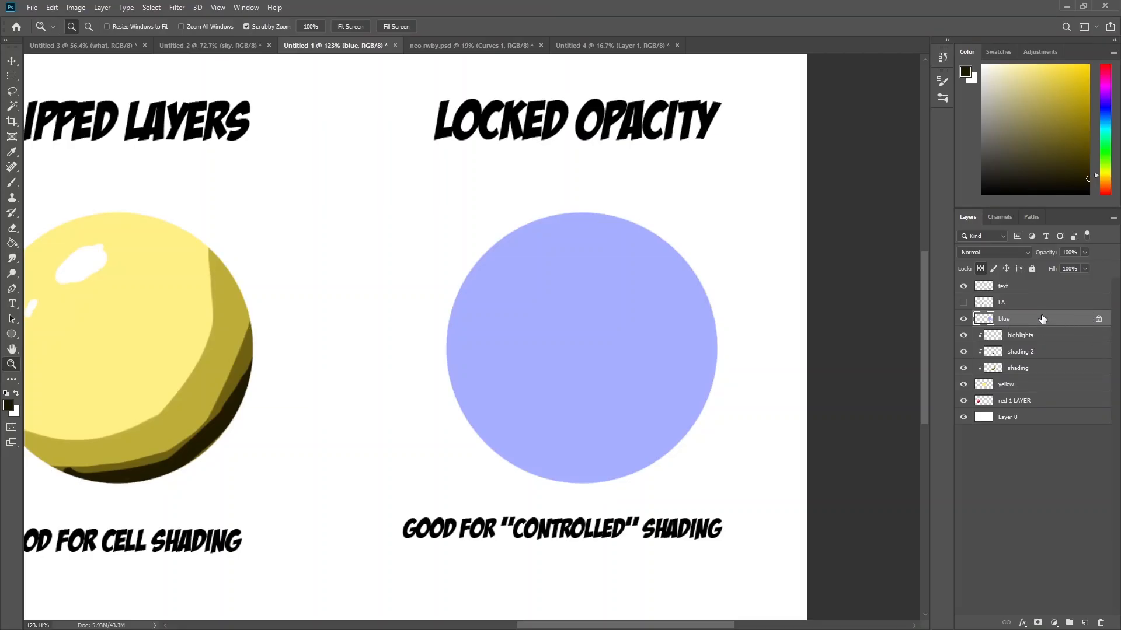
click(1106, 117)
key(b)
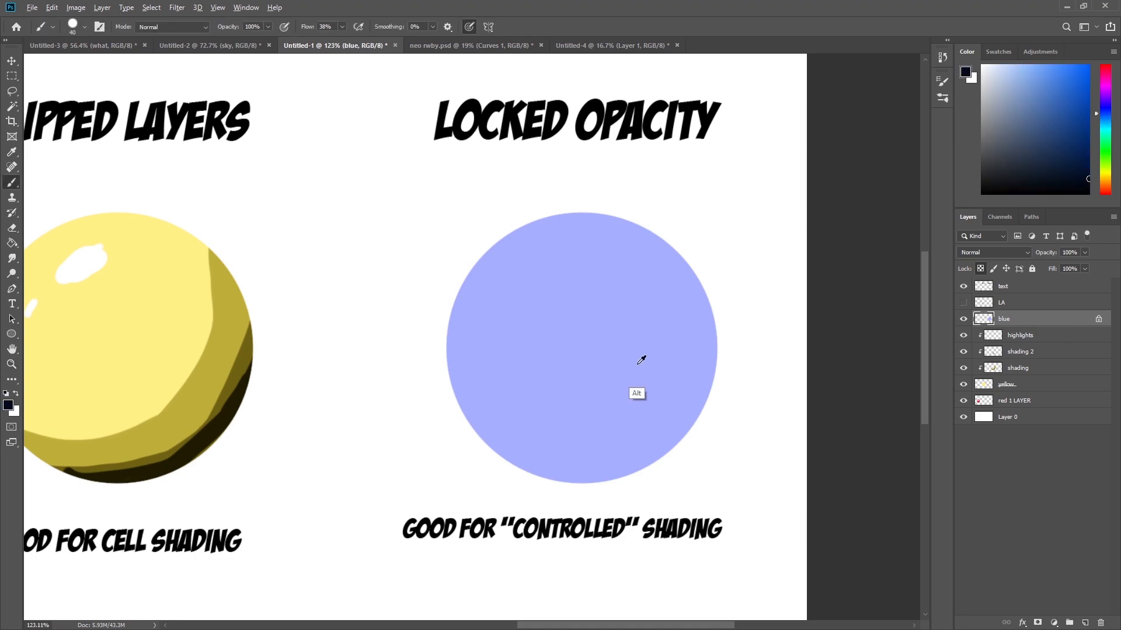
Erase a line across the locked blue circle, then repaint it with the circle's sampled light blue.
alt+click(636, 367)
drag(1081, 115, 1075, 53)
drag(572, 375, 684, 342)
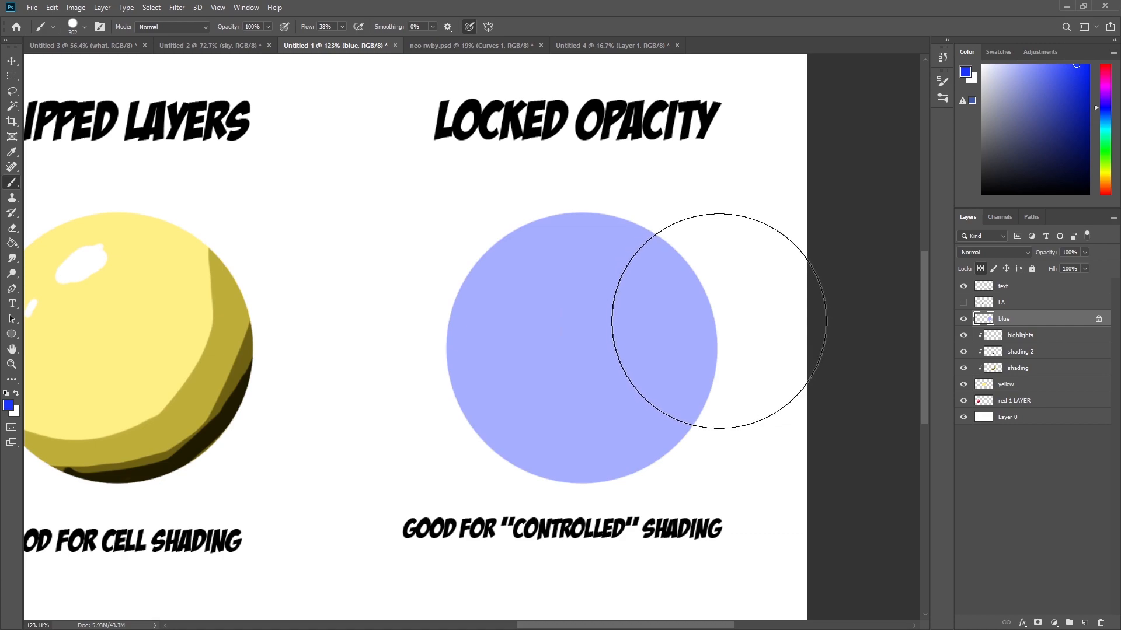
key(e)
mouse_move(690, 266)
mouse_down()
mouse_move(664, 344)
mouse_move(519, 478)
mouse_up()
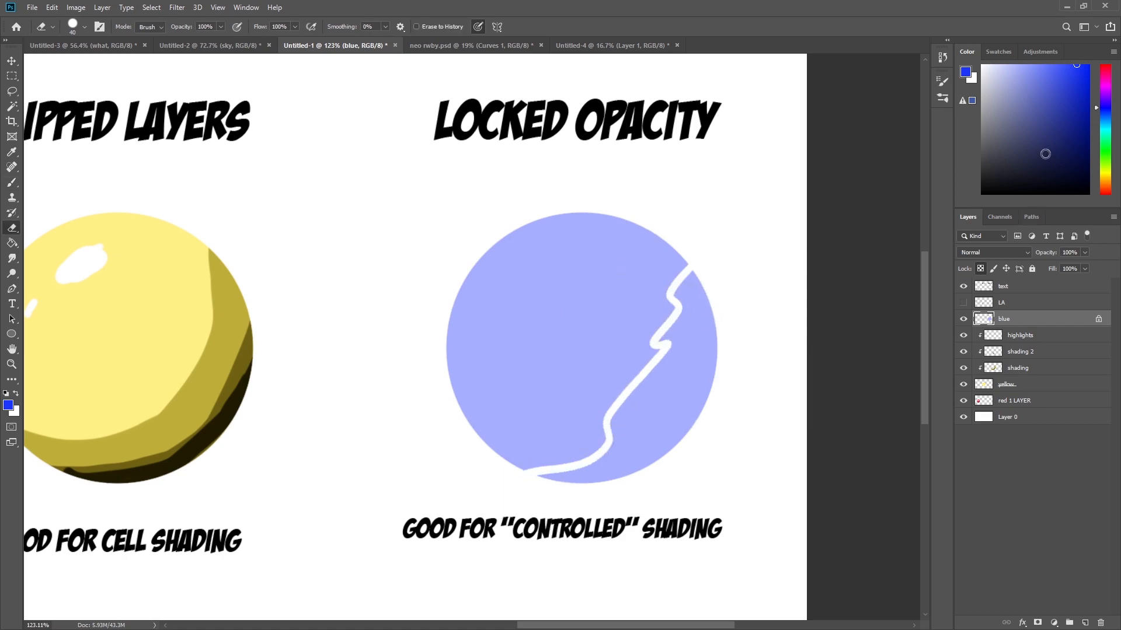
key(b)
alt+click(589, 387)
mouse_move(692, 266)
mouse_down()
mouse_move(613, 401)
mouse_move(738, 263)
mouse_up()
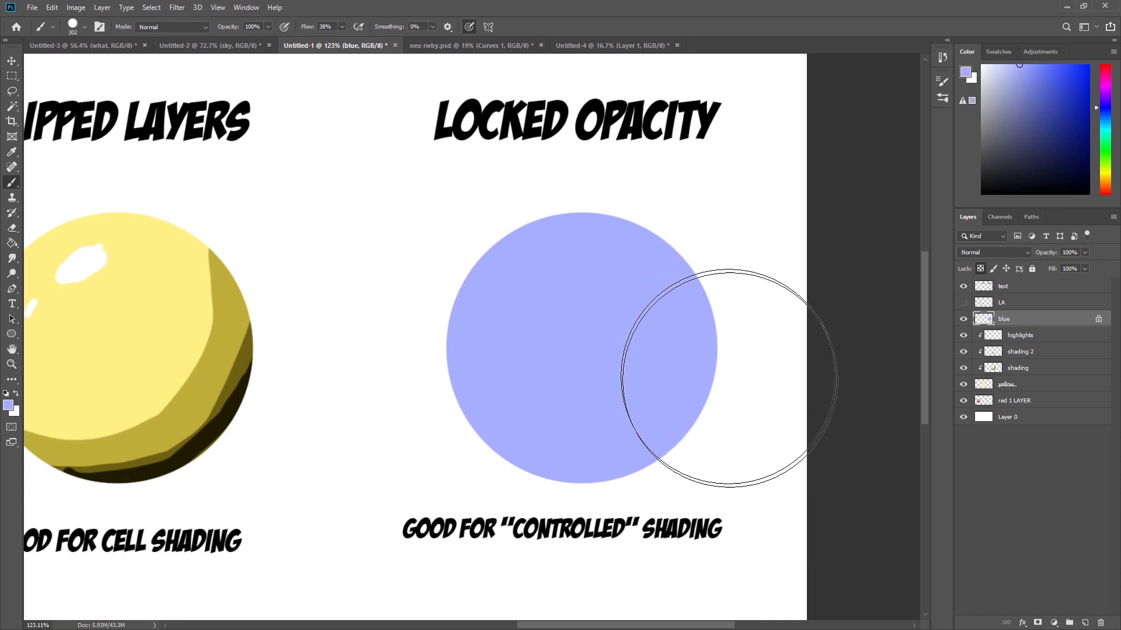
Pick a dark navy blue and paint shading over the lower right and bottom of the blue circle.
click(1088, 114)
mouse_move(708, 281)
mouse_down()
mouse_move(698, 367)
mouse_move(645, 459)
mouse_move(677, 422)
mouse_move(518, 471)
mouse_move(433, 447)
mouse_move(499, 427)
mouse_move(606, 458)
mouse_move(663, 325)
mouse_up()
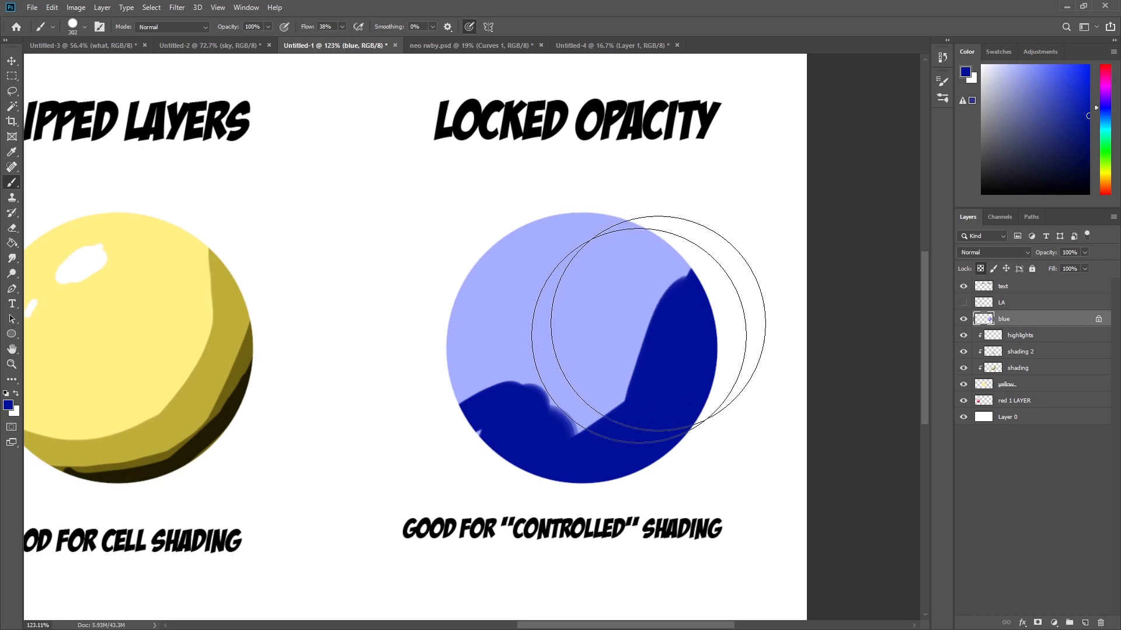
key(z)
mouse_move(261, 409)
mouse_down()
mouse_move(673, 372)
mouse_move(216, 430)
mouse_up()
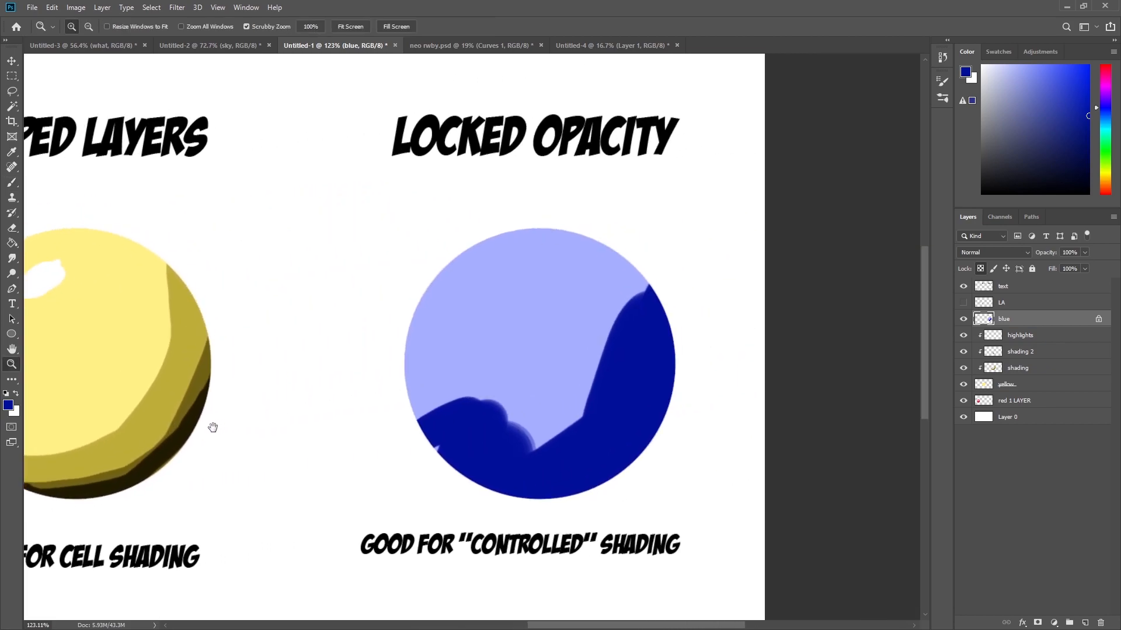
mouse_move(597, 324)
mouse_down()
mouse_move(603, 337)
mouse_move(590, 344)
mouse_up()
drag(203, 465, 830, 440)
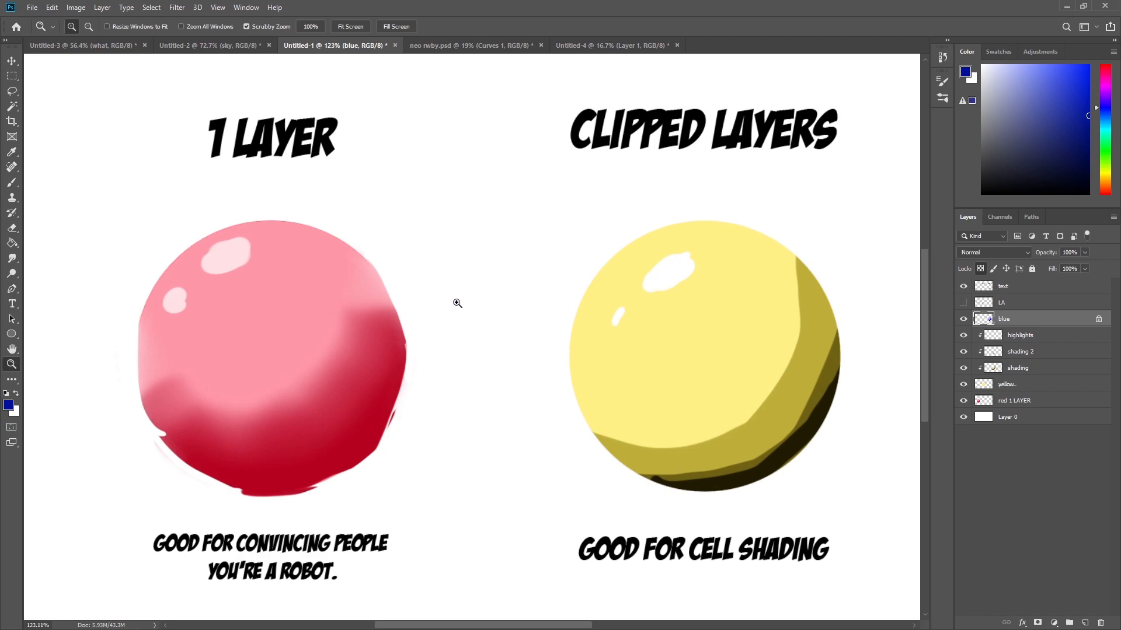
scroll(507, 325, right, 10)
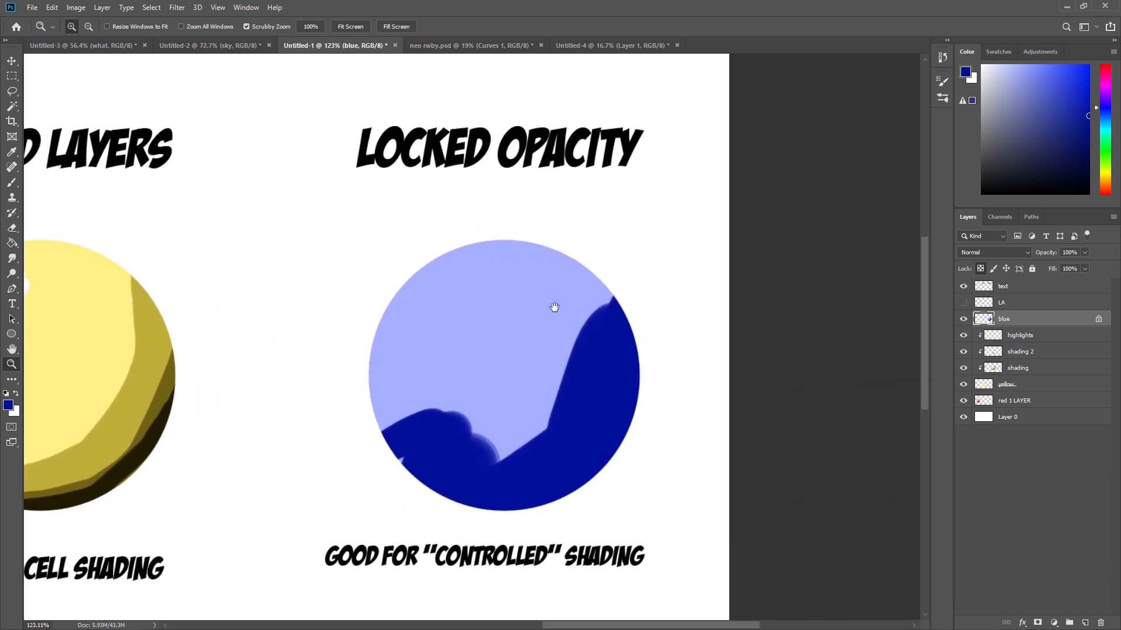
key(b)
mouse_move(503, 441)
mouse_down()
mouse_move(527, 427)
mouse_move(470, 449)
mouse_up()
Pick a pale blue and dab two highlight spots near the blue circle's upper left.
drag(1016, 117, 997, 65)
click(476, 258)
click(441, 299)
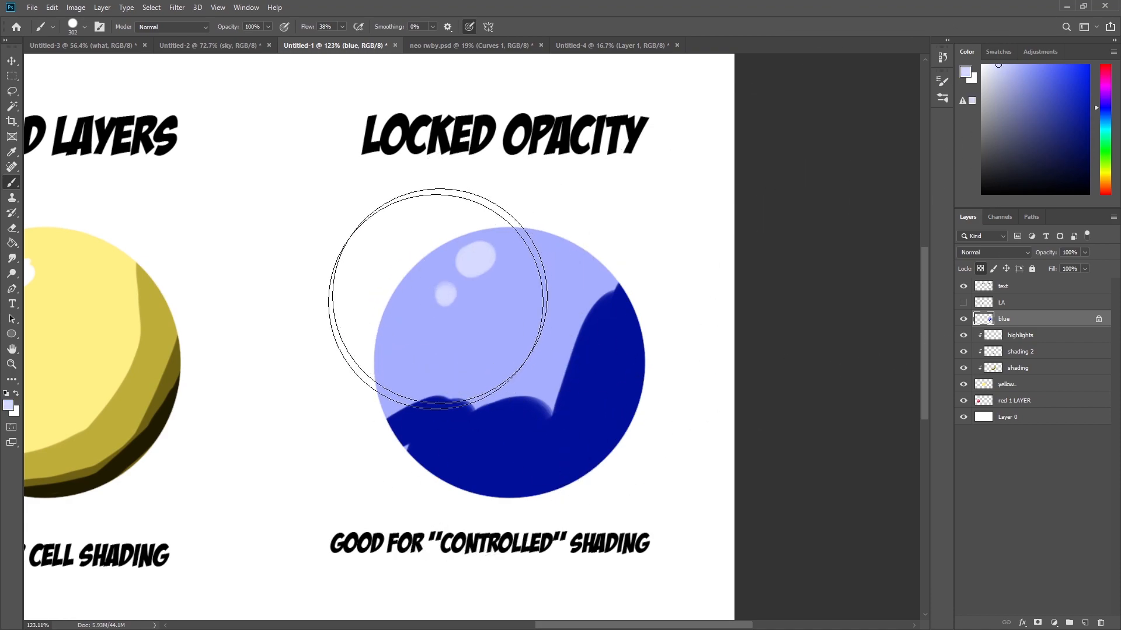
Smudge the border between the dark and light blue to blend the circle's shading softly.
scroll(543, 416, down, 2)
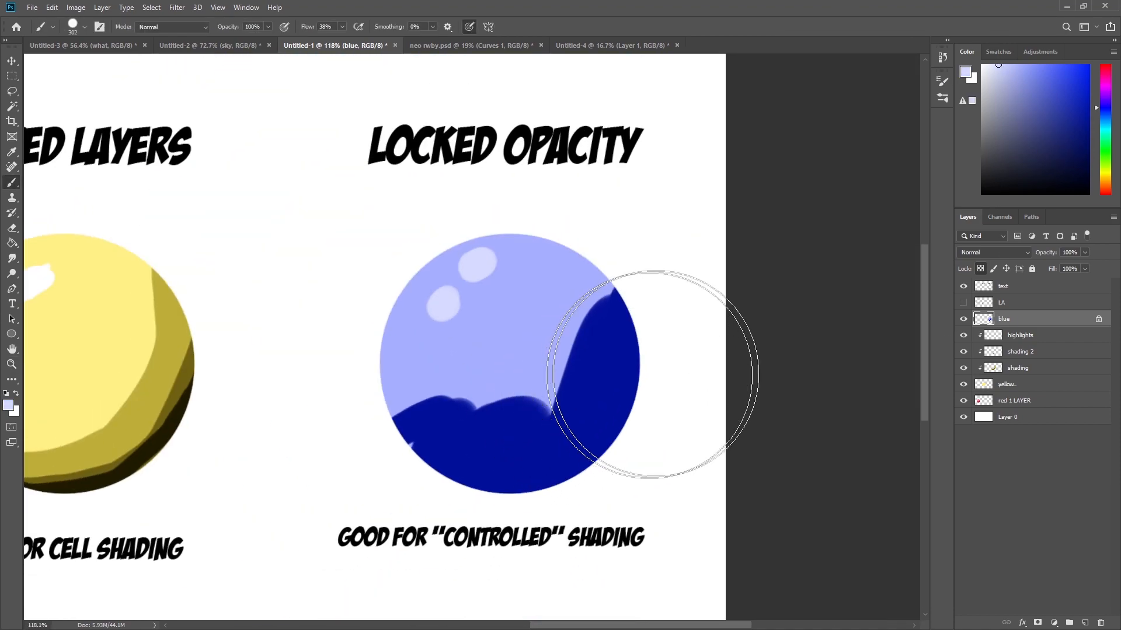
right_click(819, 446)
double_click(809, 519)
mouse_move(513, 438)
mouse_down()
mouse_move(598, 318)
mouse_move(519, 411)
mouse_move(449, 425)
mouse_move(497, 434)
mouse_move(422, 406)
mouse_move(512, 396)
mouse_move(416, 444)
mouse_move(578, 315)
mouse_up()
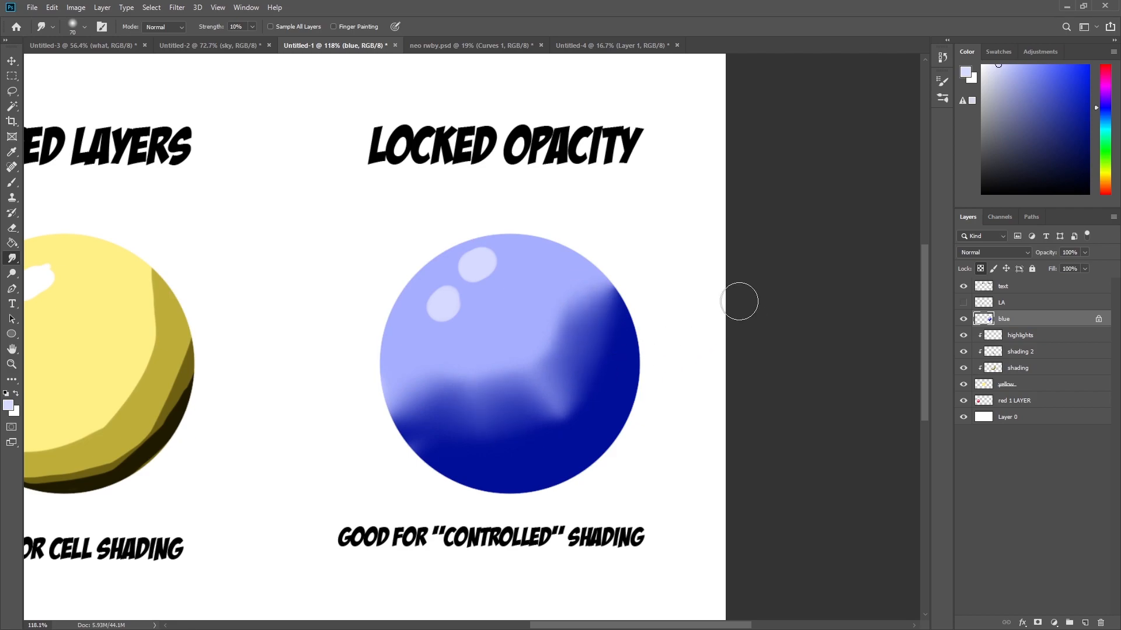
Switch to the neo rwby document and toggle the Curves 1 layer's visibility off and on.
click(471, 46)
key(z)
drag(532, 188, 567, 207)
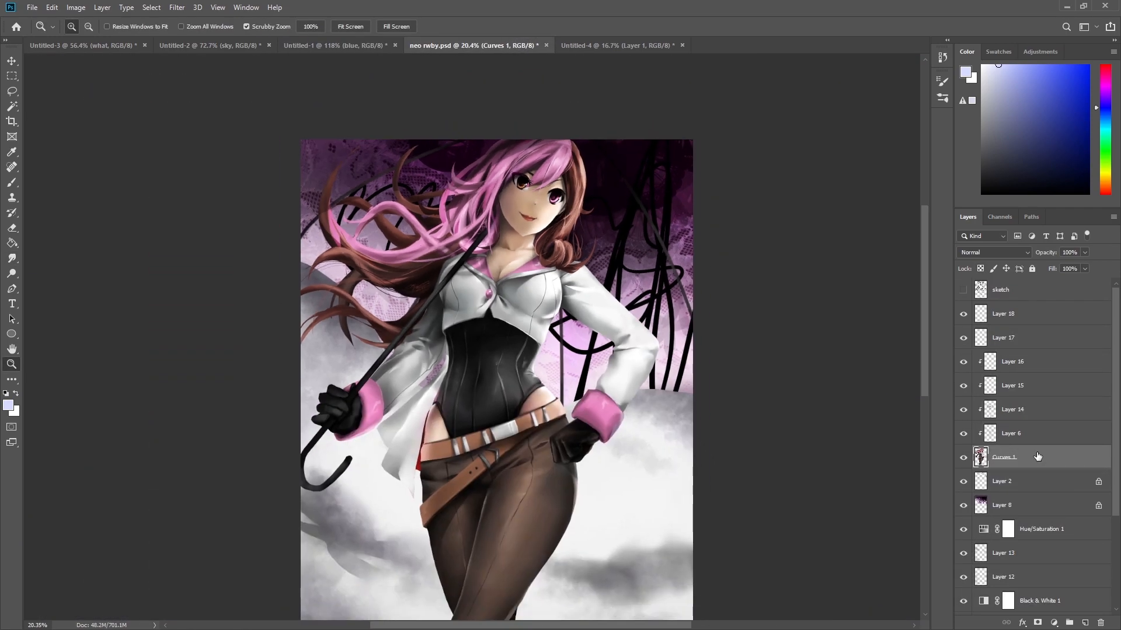
alt+click(963, 457)
alt+click(964, 458)
drag(533, 176, 607, 223)
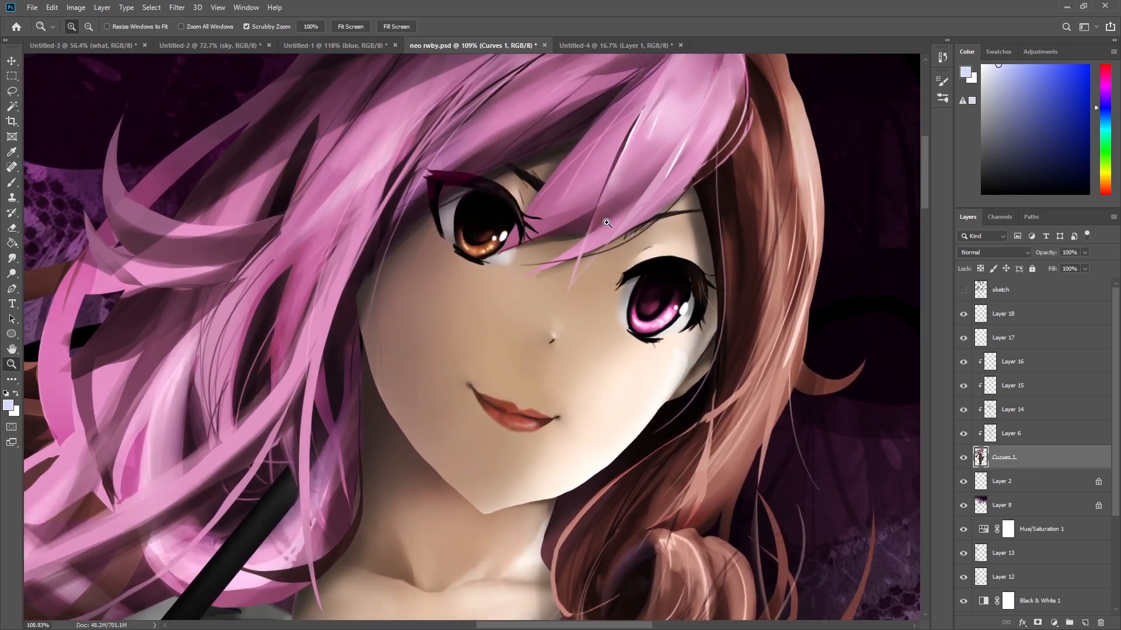
Lock the transparent pixels of the Curves 1 layer.
click(981, 268)
key(b)
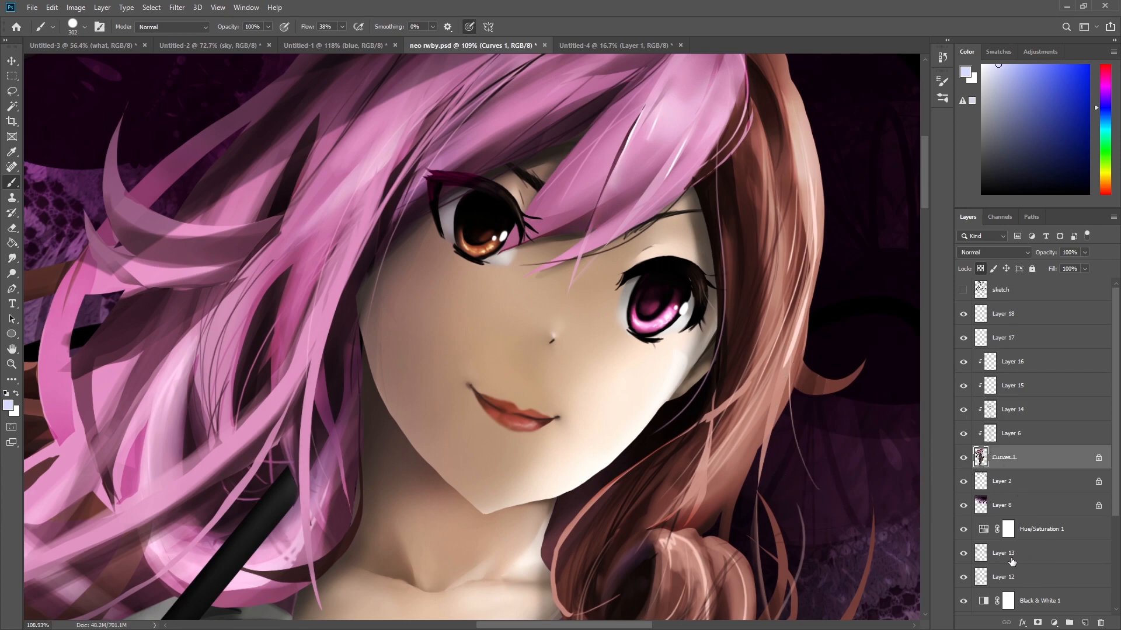
key(z)
drag(736, 368, 681, 376)
mouse_move(711, 474)
mouse_down()
mouse_move(689, 345)
mouse_move(665, 347)
mouse_move(672, 397)
mouse_move(693, 424)
mouse_up()
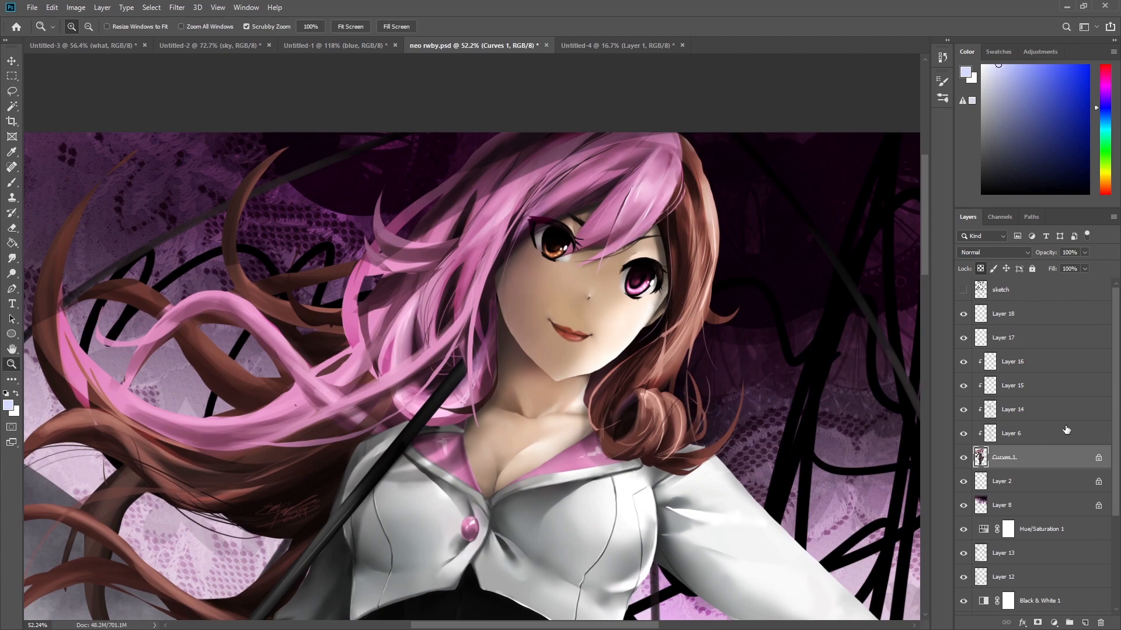
Create a new layer above Layer 18 and name it hat.
click(1030, 316)
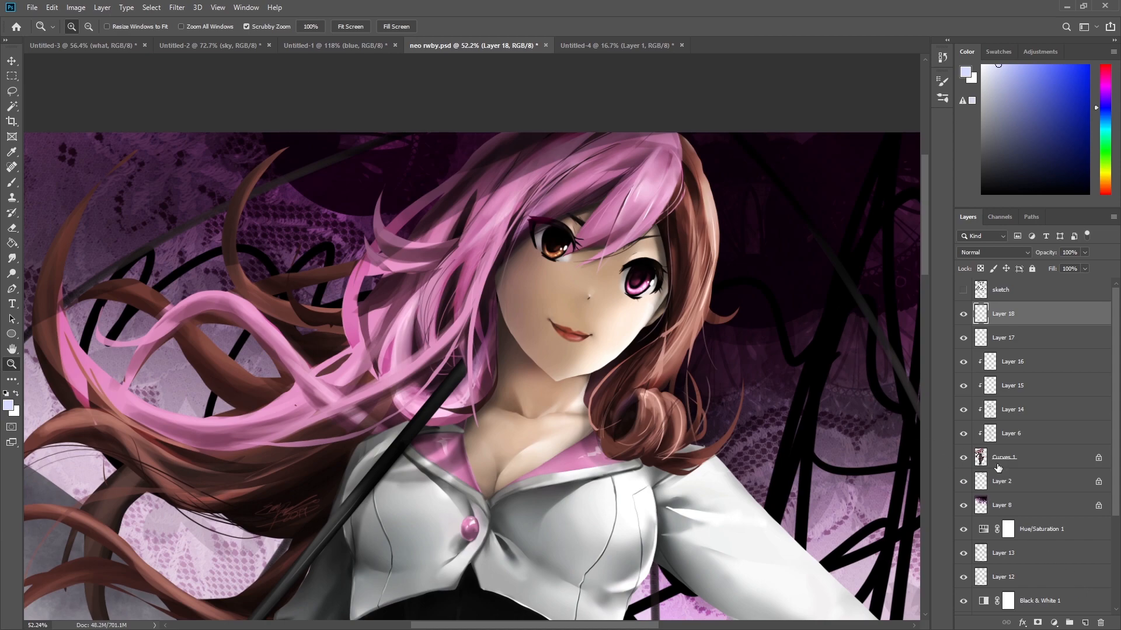
click(1085, 623)
double_click(1004, 314)
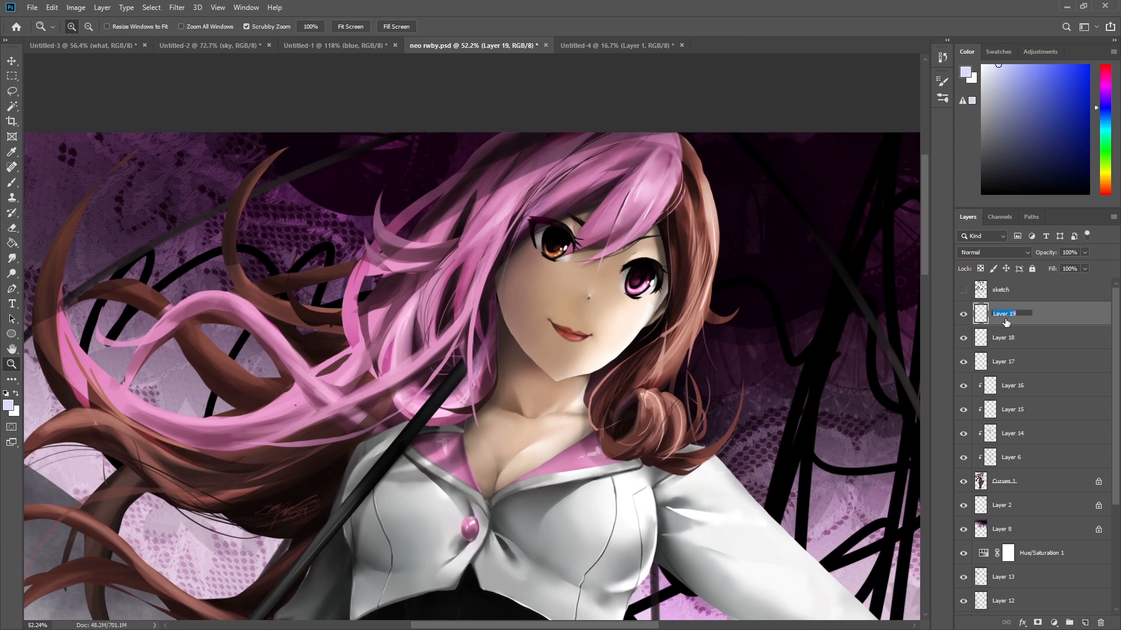
key(Return)
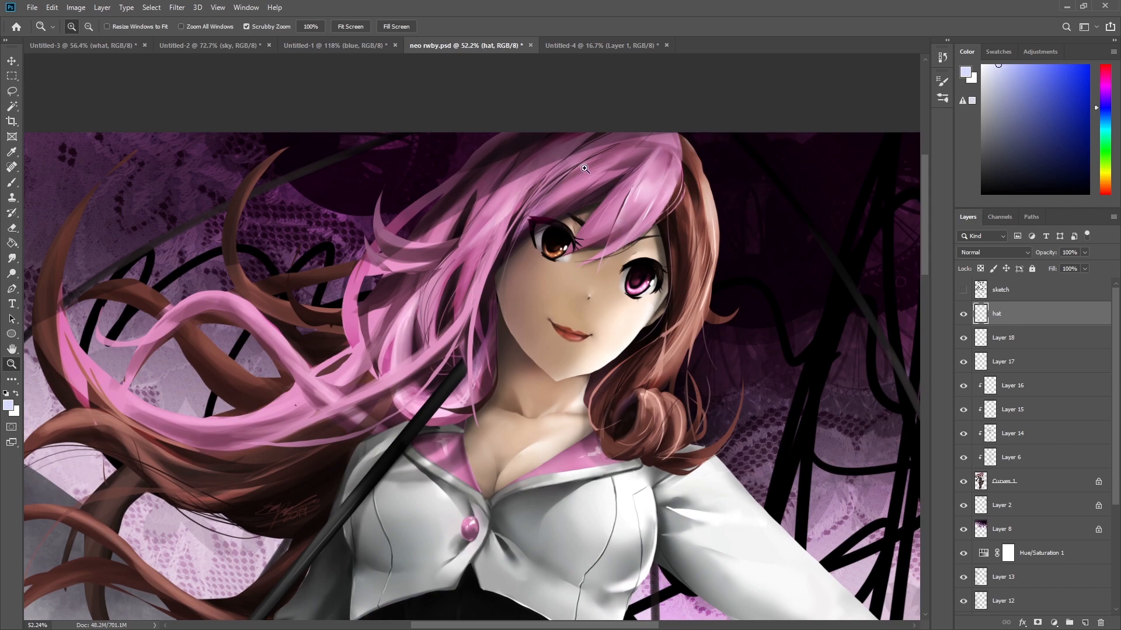
Pick a near-black colour and paint a small hat shape on top of the character's head.
drag(584, 169, 596, 169)
drag(986, 134, 982, 181)
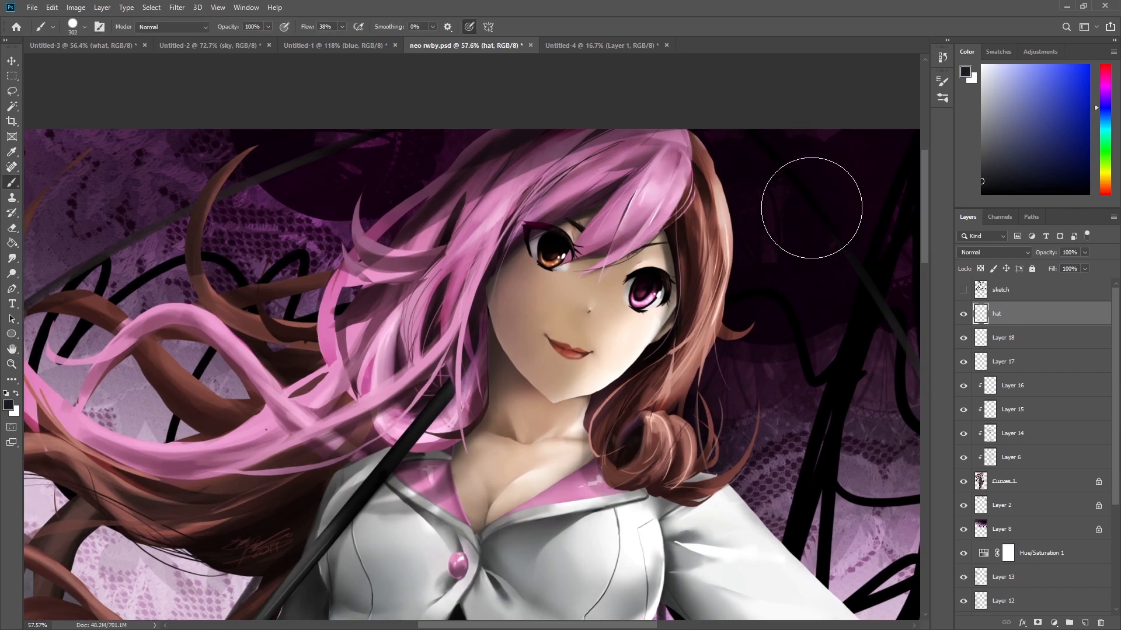
key(bracketleft)
key(bracketleft)
key(bracketleft)
key(bracketleft)
mouse_move(452, 158)
mouse_down()
mouse_move(503, 130)
mouse_move(558, 128)
mouse_up()
key(ctrl+z)
mouse_move(718, 142)
mouse_down()
mouse_move(687, 138)
mouse_move(716, 212)
mouse_move(697, 195)
mouse_move(736, 228)
mouse_move(707, 183)
mouse_move(805, 182)
mouse_move(787, 144)
mouse_move(738, 119)
mouse_move(725, 135)
mouse_move(717, 162)
mouse_move(768, 155)
mouse_move(739, 195)
mouse_move(783, 165)
mouse_up()
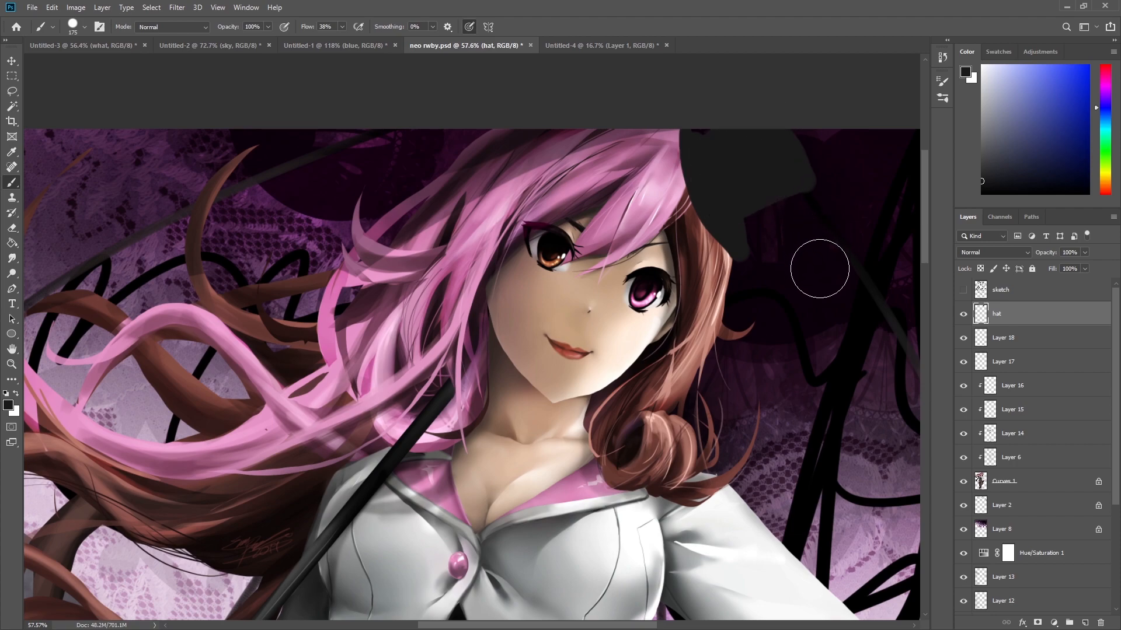
Erase around the hat's edges to refine its outline.
key(e)
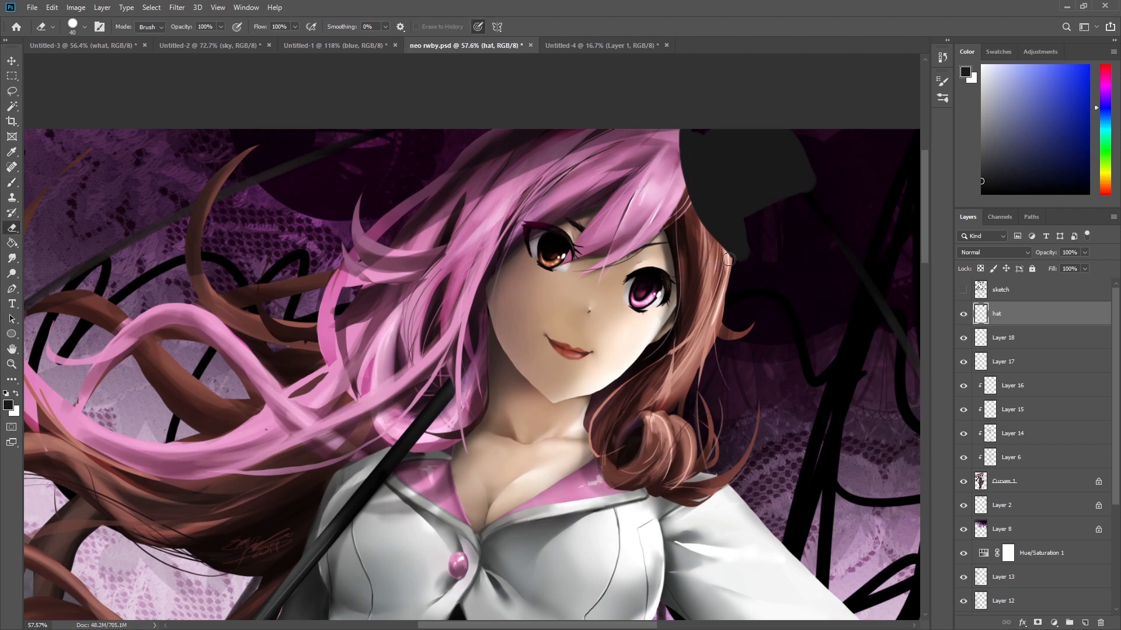
drag(743, 259, 746, 225)
drag(797, 198, 844, 175)
key(z)
drag(809, 284, 749, 302)
drag(813, 419, 686, 338)
drag(718, 208, 740, 197)
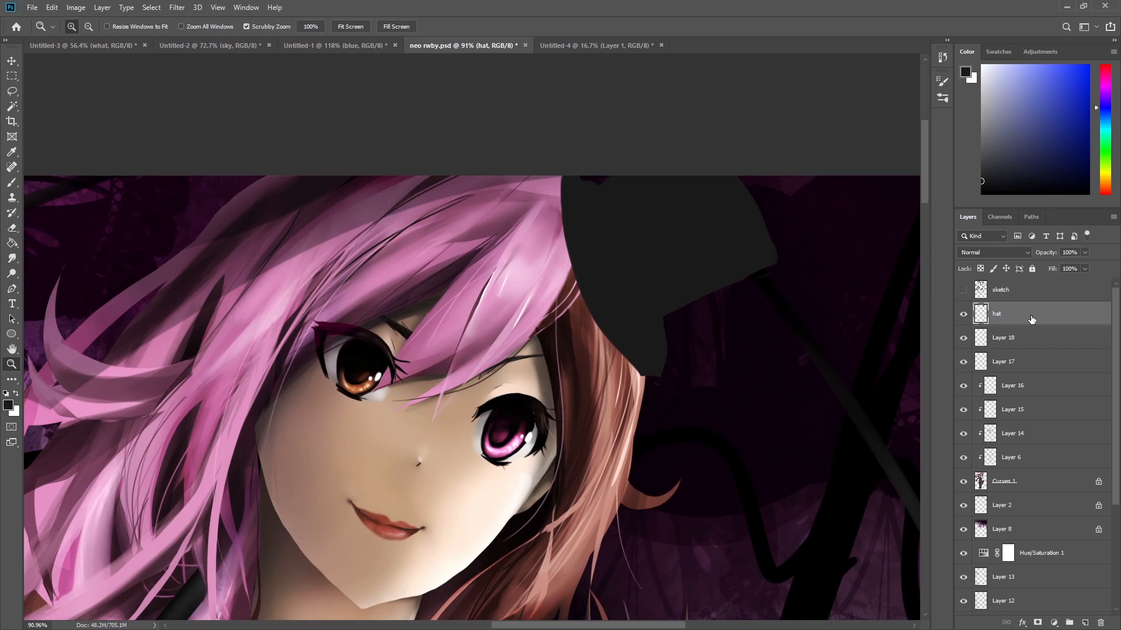
Lock the hat layer's transparent pixels and paint soft grey shading on the hat at 30% opacity.
click(982, 268)
key(b)
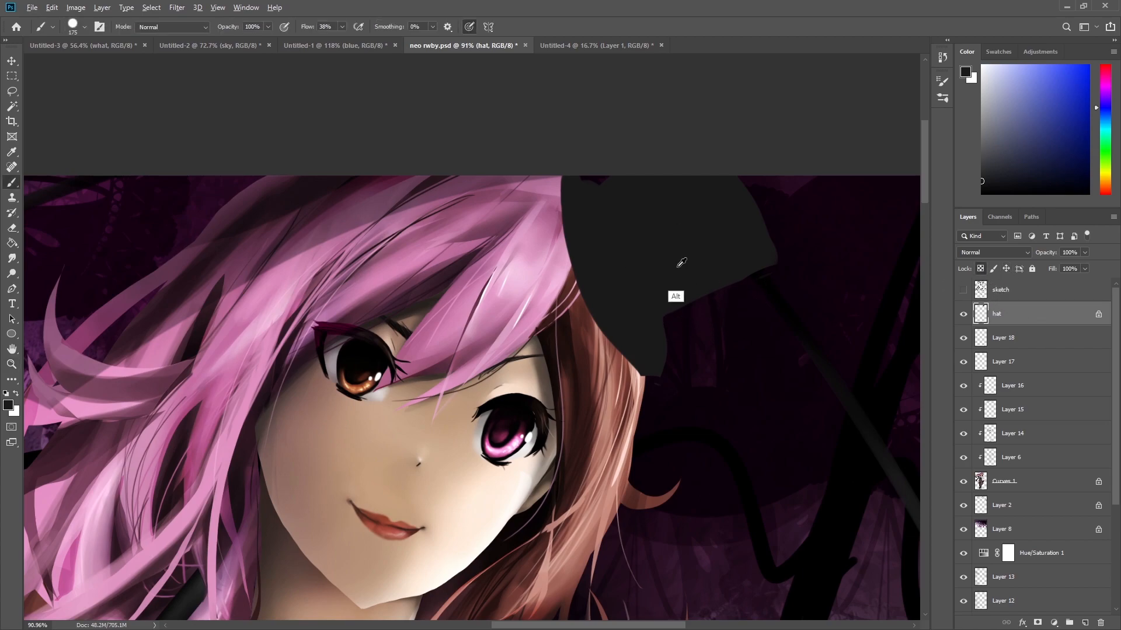
alt+click(676, 267)
drag(992, 177, 978, 188)
key(3)
mouse_move(651, 366)
mouse_down()
mouse_move(583, 199)
mouse_move(612, 325)
mouse_move(581, 242)
mouse_move(665, 359)
mouse_move(668, 330)
mouse_move(647, 341)
mouse_move(665, 338)
mouse_move(673, 351)
mouse_move(640, 353)
mouse_move(569, 178)
mouse_move(558, 205)
mouse_move(651, 293)
mouse_up()
mouse_move(704, 262)
mouse_down()
mouse_move(652, 247)
mouse_move(689, 268)
mouse_move(675, 287)
mouse_move(673, 243)
mouse_move(751, 195)
mouse_up()
click(981, 194)
mouse_move(671, 292)
mouse_down()
mouse_move(762, 248)
mouse_move(713, 251)
mouse_move(669, 289)
mouse_up()
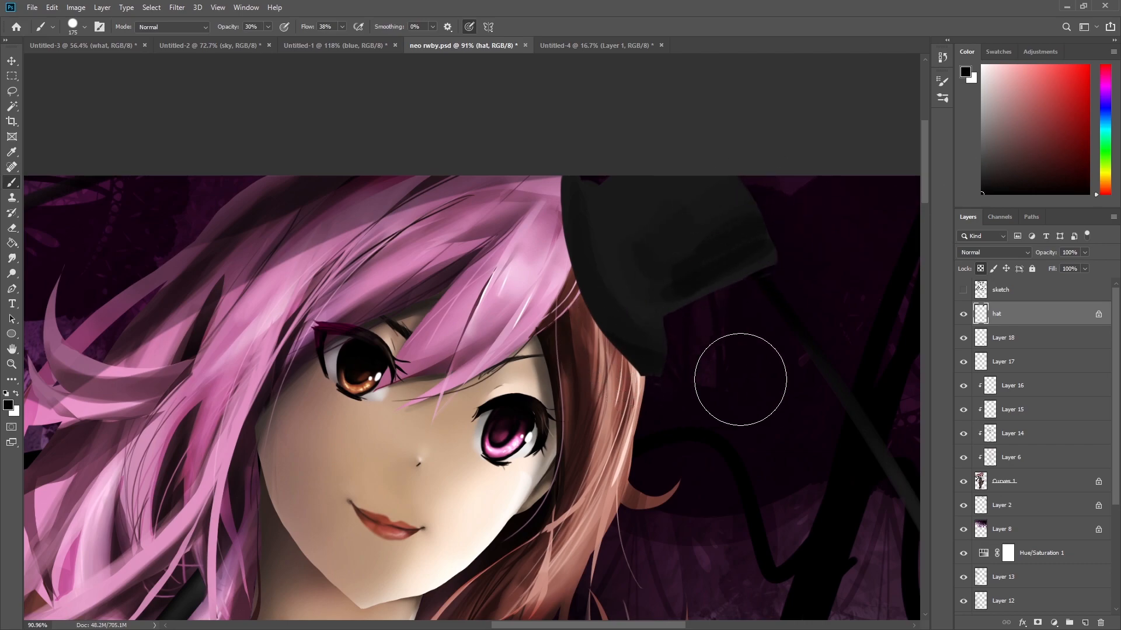
Pick white and paint a highlight along the hat's brim.
drag(998, 143, 982, 70)
mouse_move(671, 313)
mouse_down()
mouse_move(810, 249)
mouse_move(692, 306)
mouse_move(778, 263)
mouse_move(778, 210)
mouse_move(775, 254)
mouse_move(751, 180)
mouse_move(770, 282)
mouse_up()
Unlock the hat layer's transparency, scribble test strokes beside the hat, and undo them.
click(981, 269)
drag(696, 331, 890, 356)
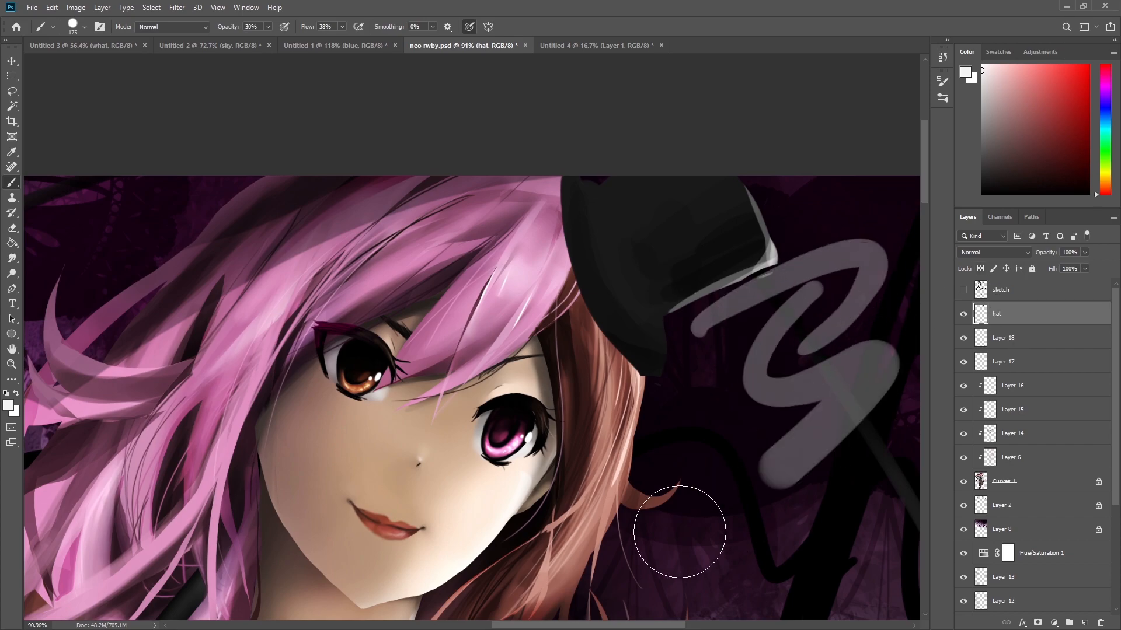
drag(698, 526, 743, 428)
drag(810, 475, 741, 481)
drag(826, 520, 774, 334)
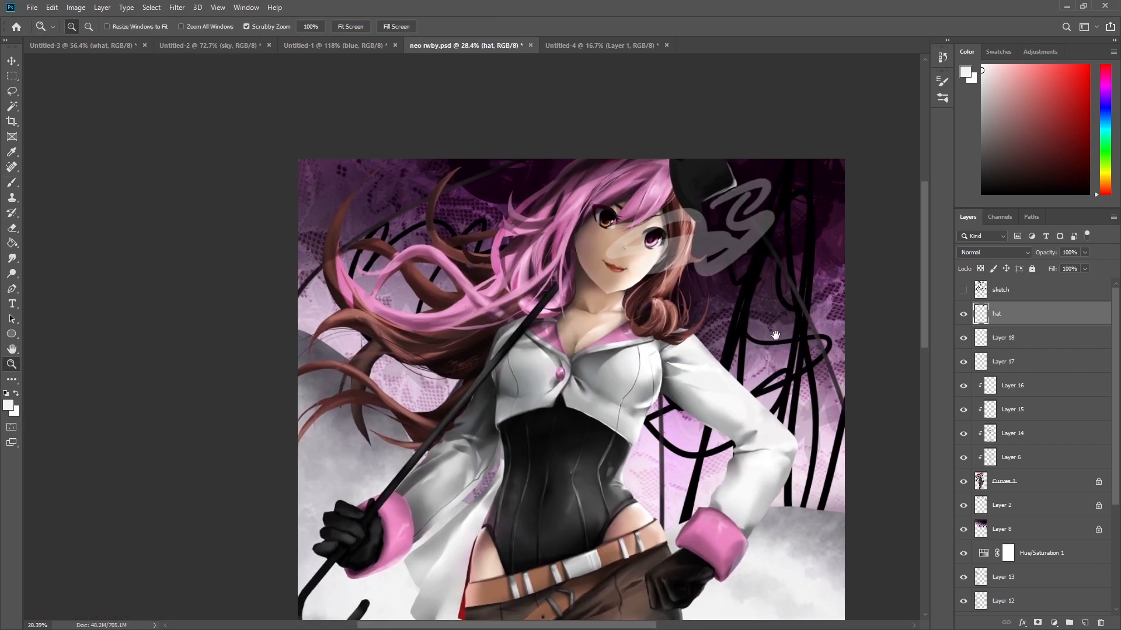
key(ctrl+z)
key(ctrl+z)
Dab a faint white highlight on the hat's brim with a smaller brush.
drag(732, 175, 799, 208)
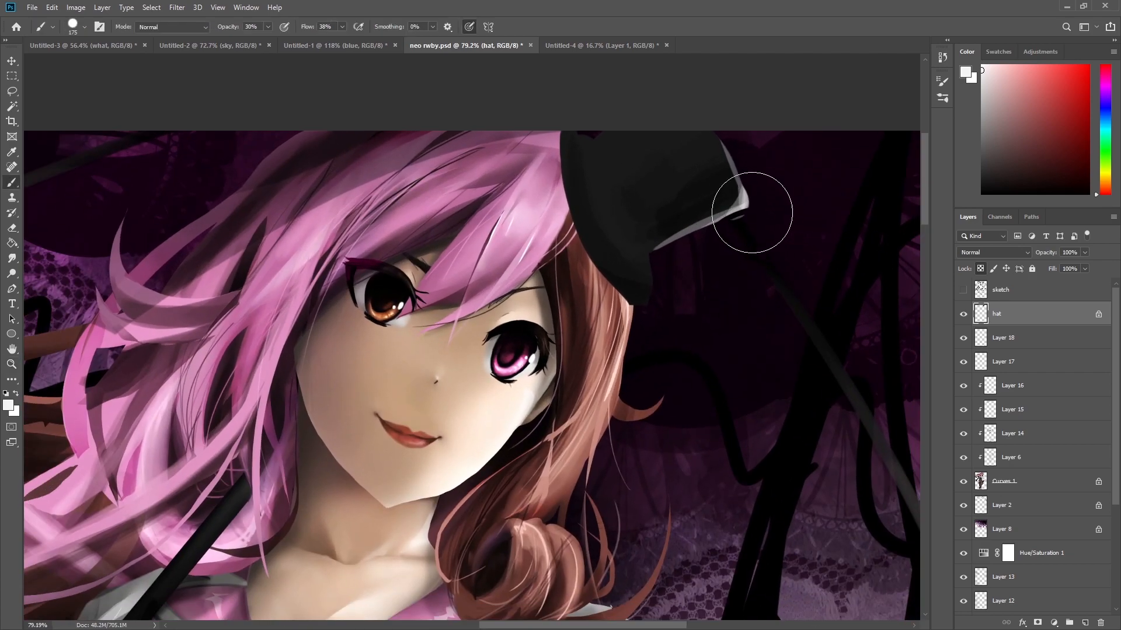
alt+click(698, 229)
key([)
key([)
key([)
key([)
key([)
key([)
key([)
key([)
key([)
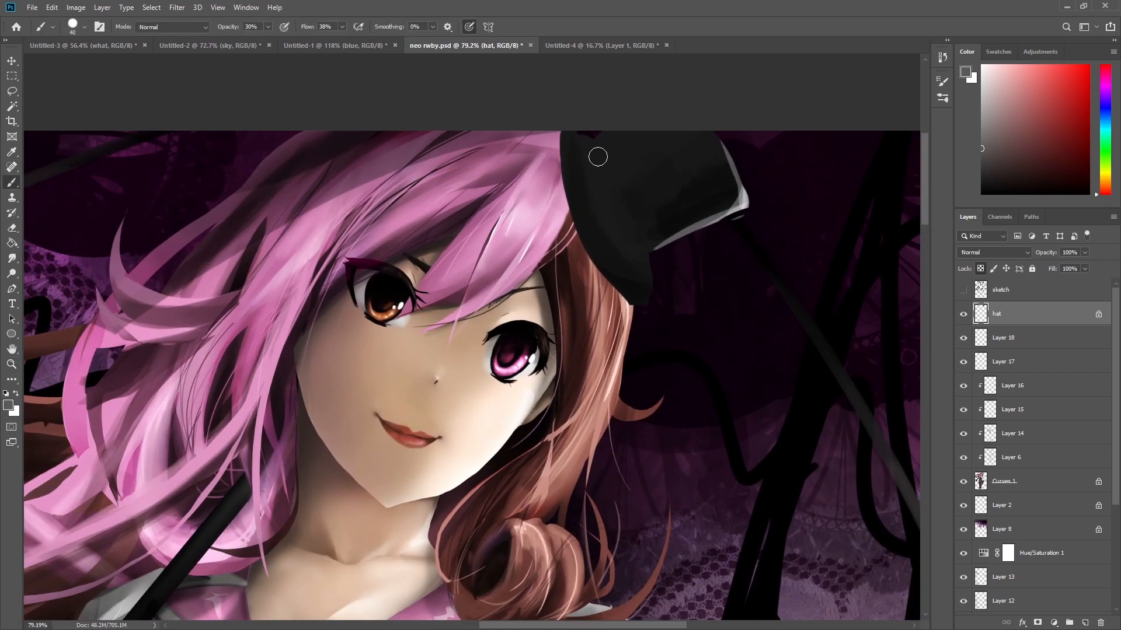
key(z)
drag(747, 256, 659, 310)
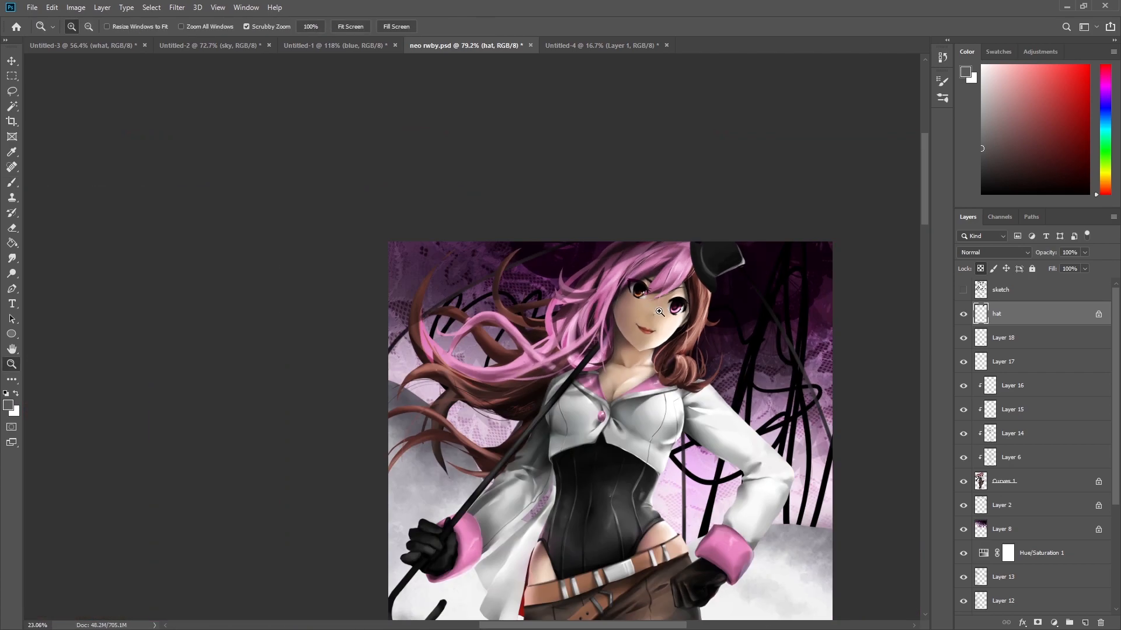
drag(722, 120, 781, 143)
drag(746, 186, 714, 274)
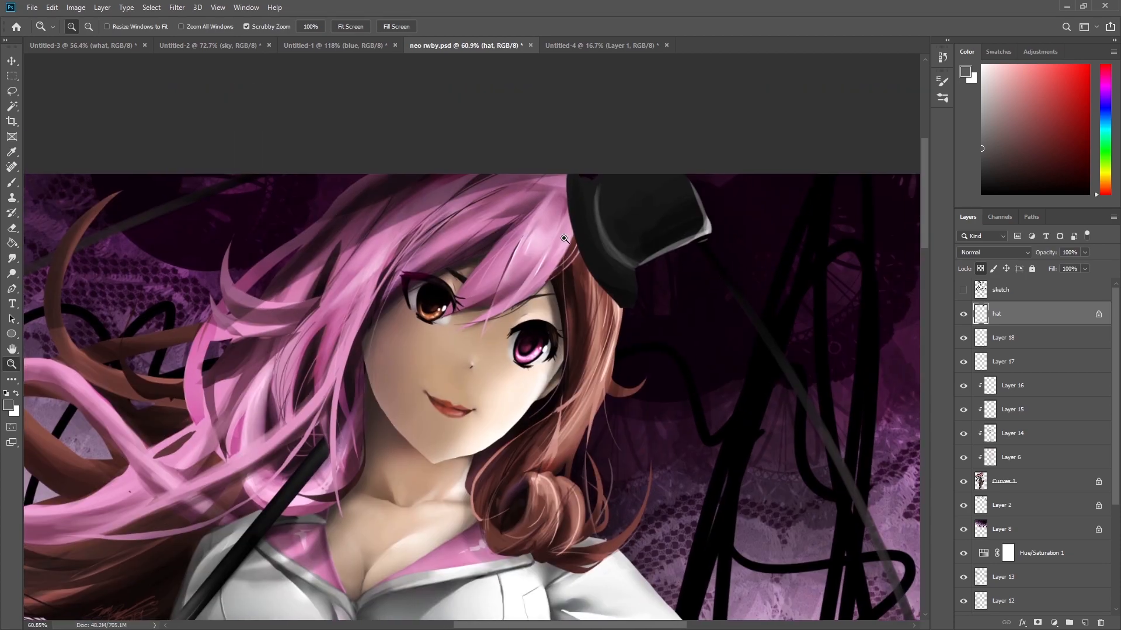
Return to the Untitled-1 document and toggle the highlights and shading 2 layers off and on to compare.
click(312, 47)
drag(559, 295, 527, 302)
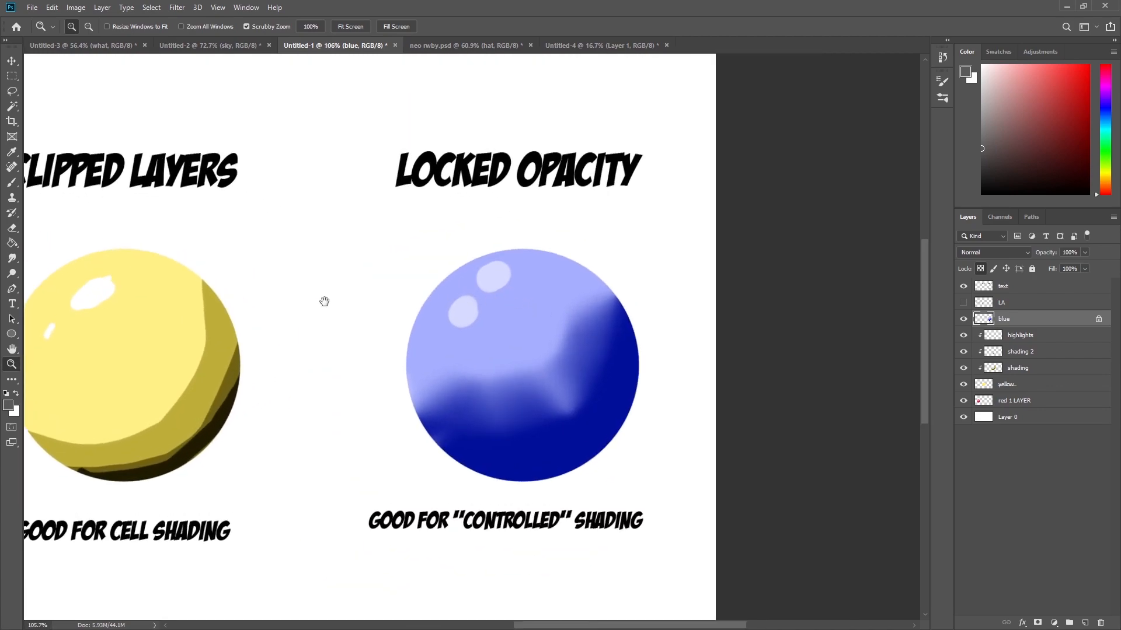
drag(378, 323, 472, 300)
drag(329, 319, 338, 319)
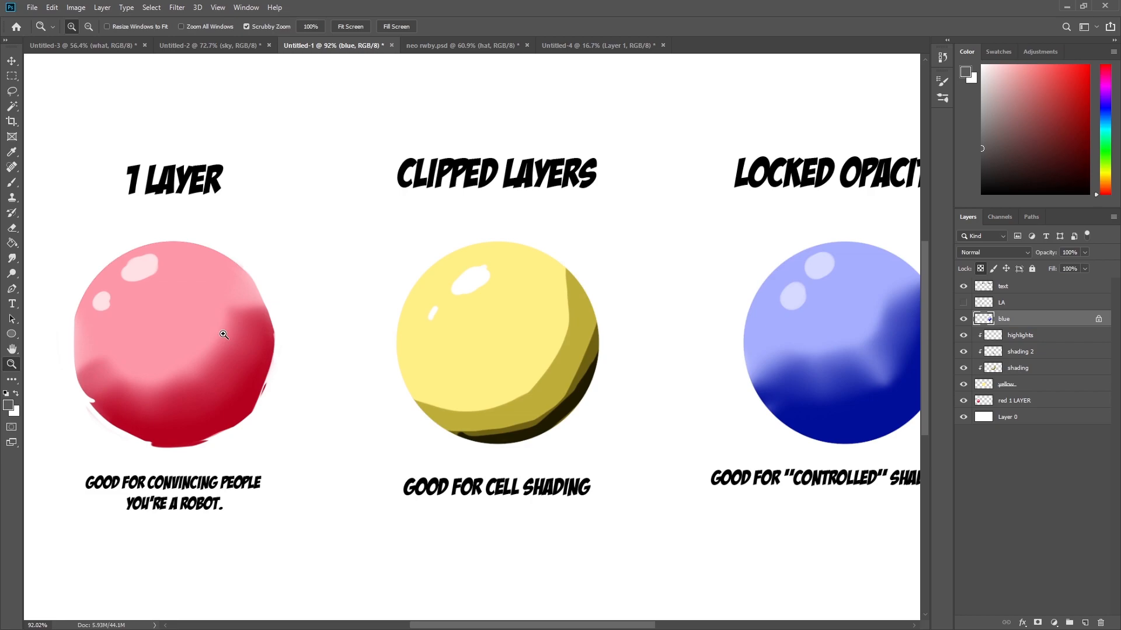
drag(508, 231, 548, 226)
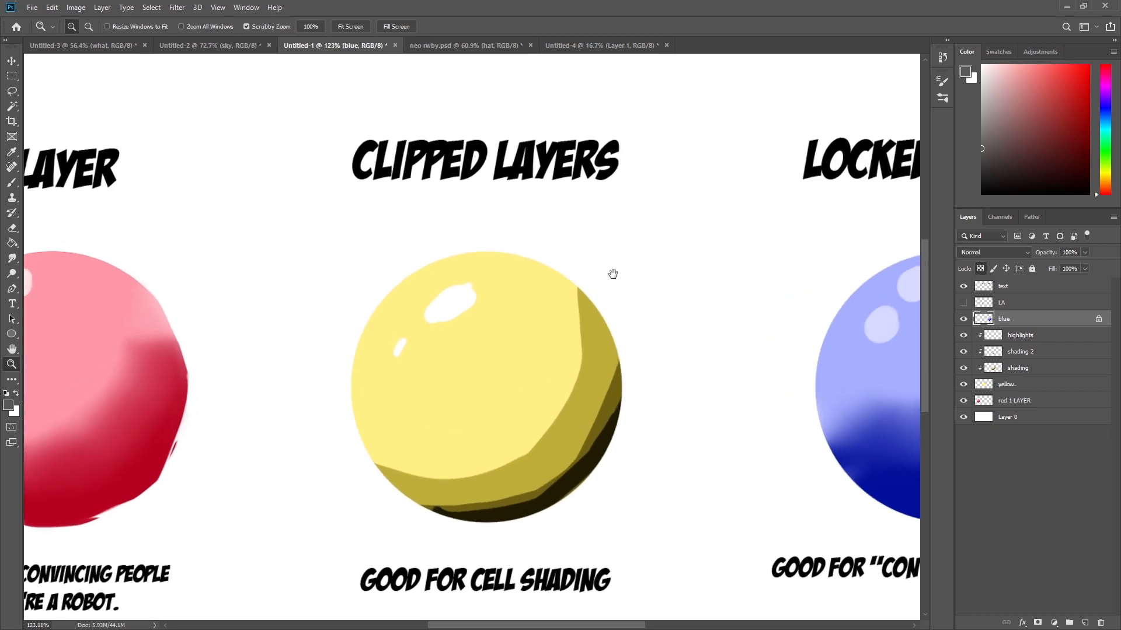
drag(625, 316, 510, 282)
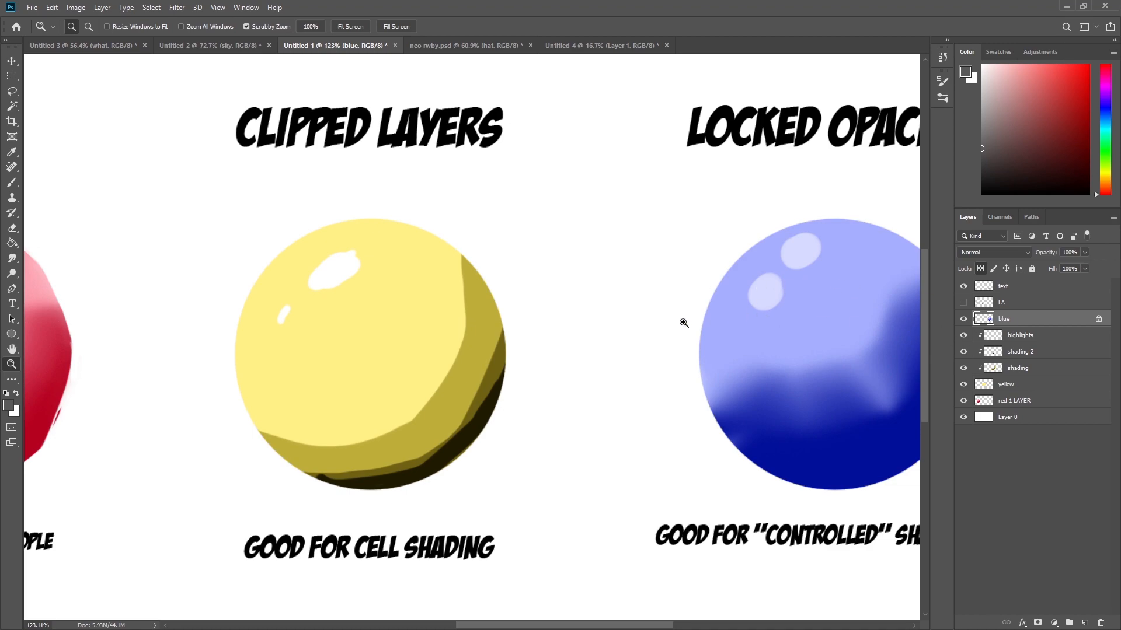
click(1019, 352)
click(1036, 342)
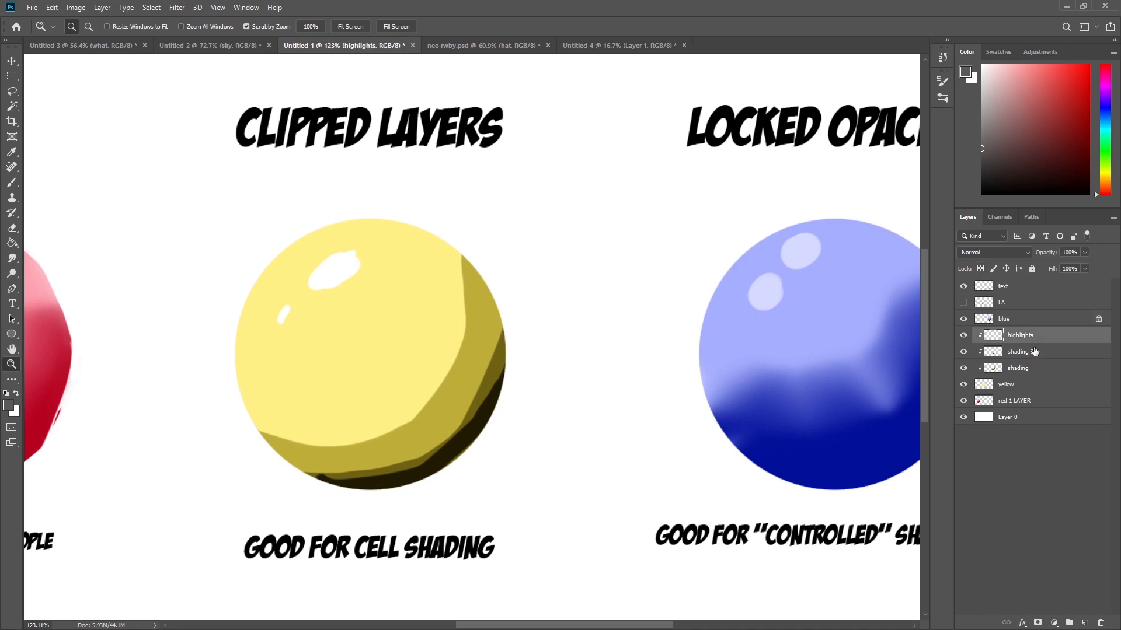
click(1043, 371)
click(963, 336)
click(964, 337)
click(964, 354)
click(964, 354)
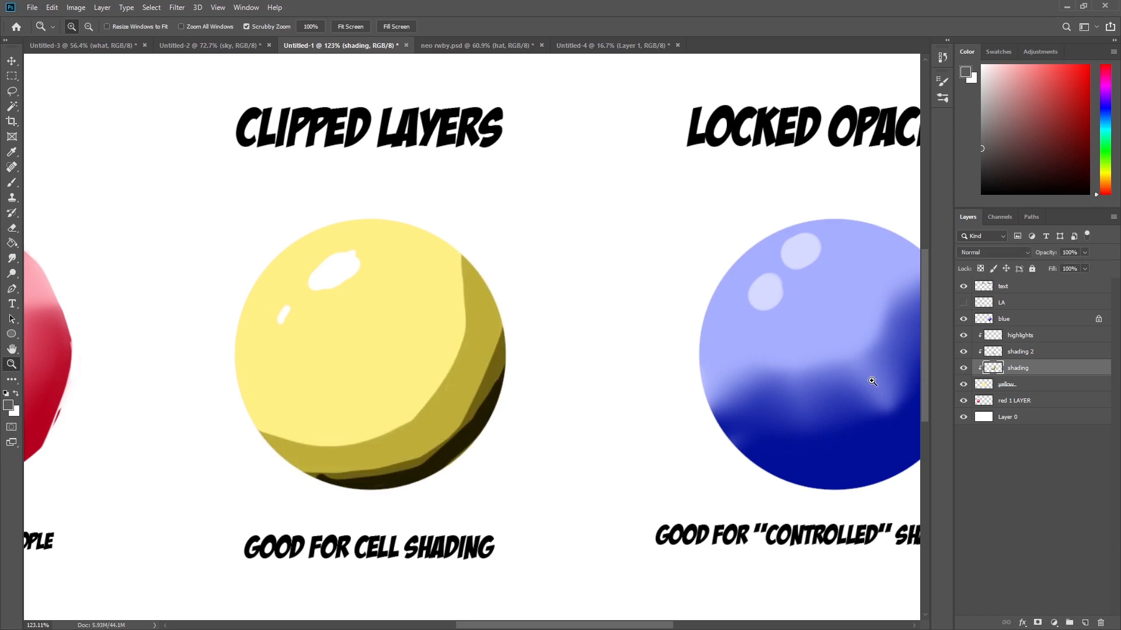
Turn on the LA line art layer over the practice circles.
drag(535, 217, 520, 271)
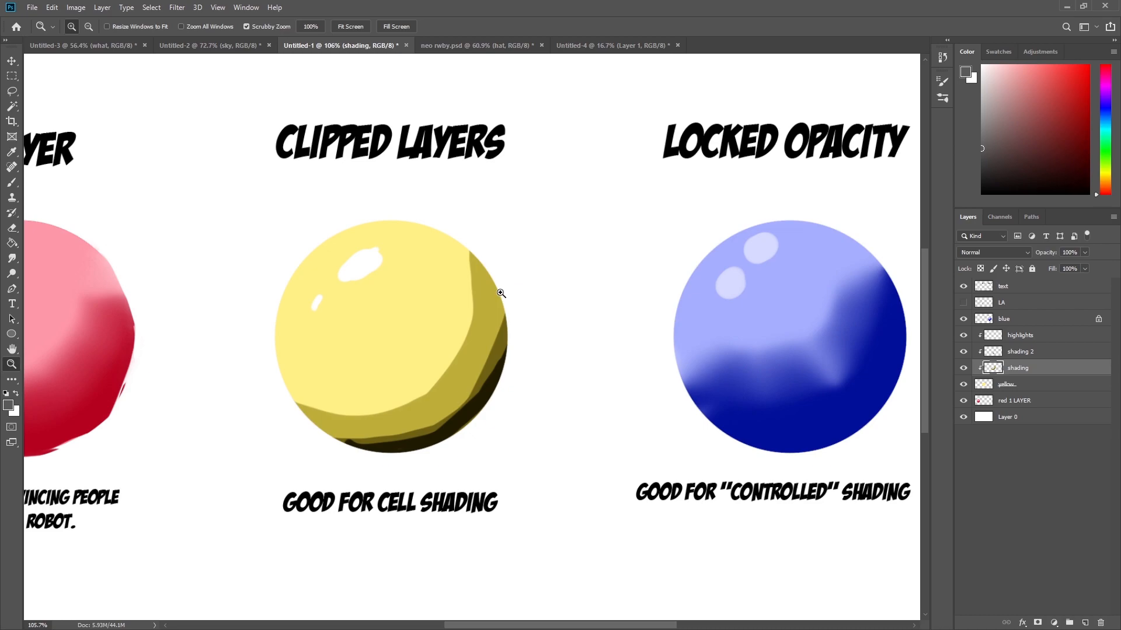
drag(692, 350, 508, 353)
drag(599, 320, 605, 326)
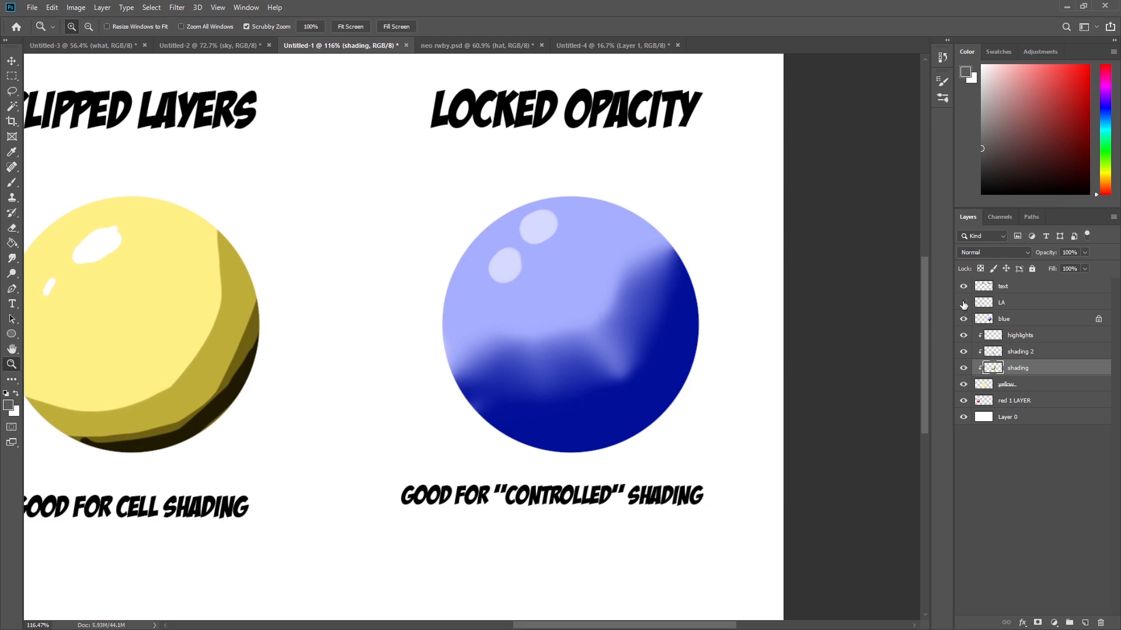
click(963, 303)
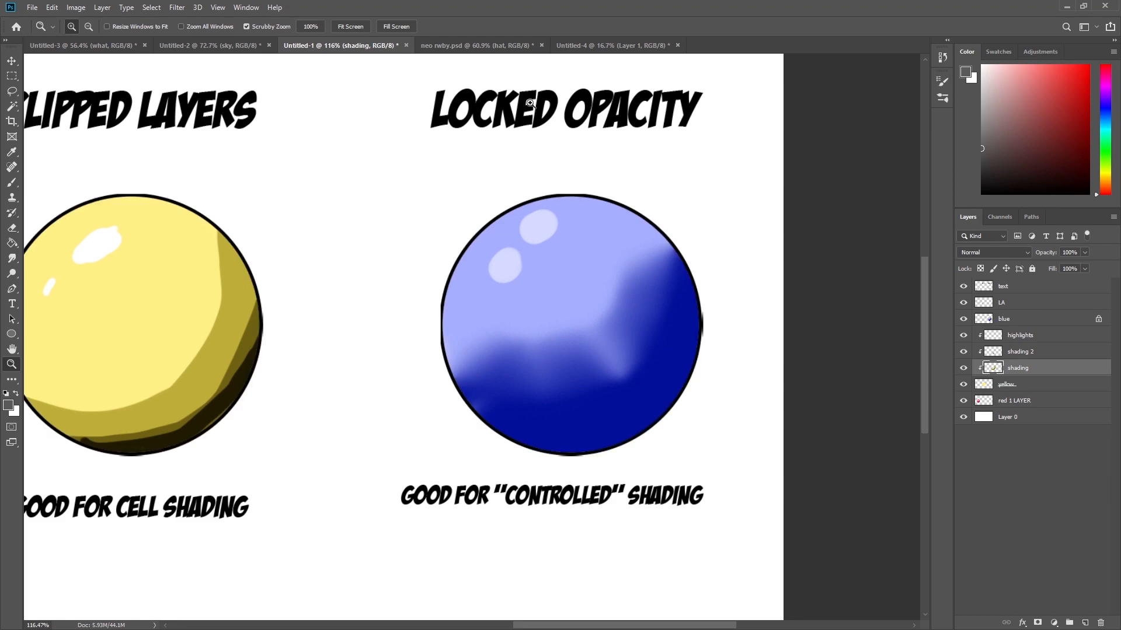
Switch to the Untitled-2 landscape and add a new layer above the sun layer.
click(214, 49)
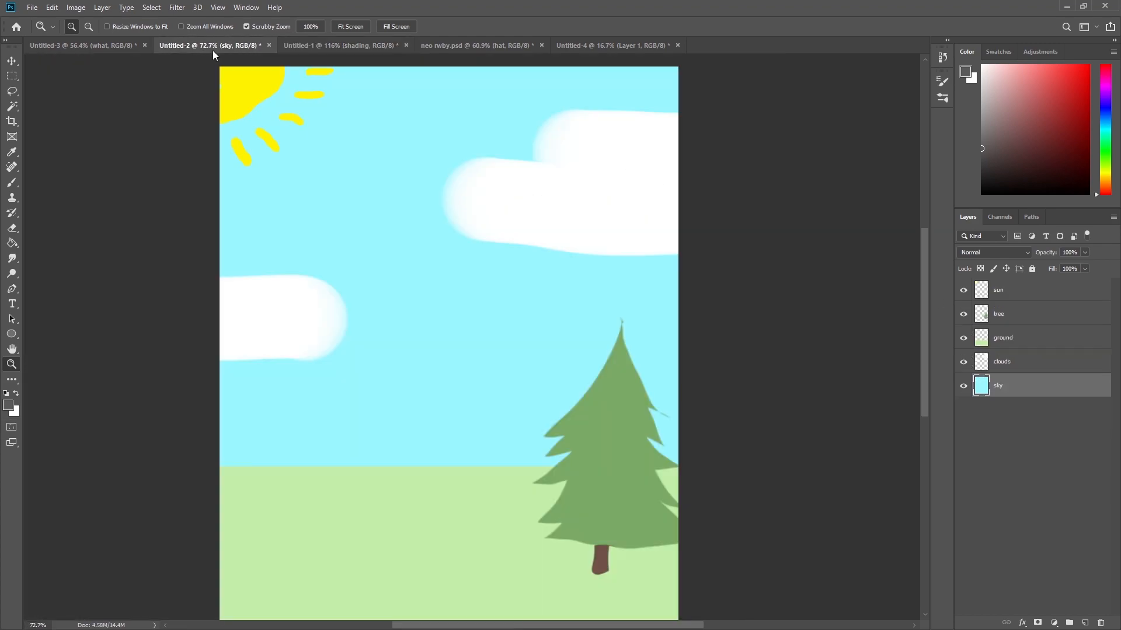
click(1022, 298)
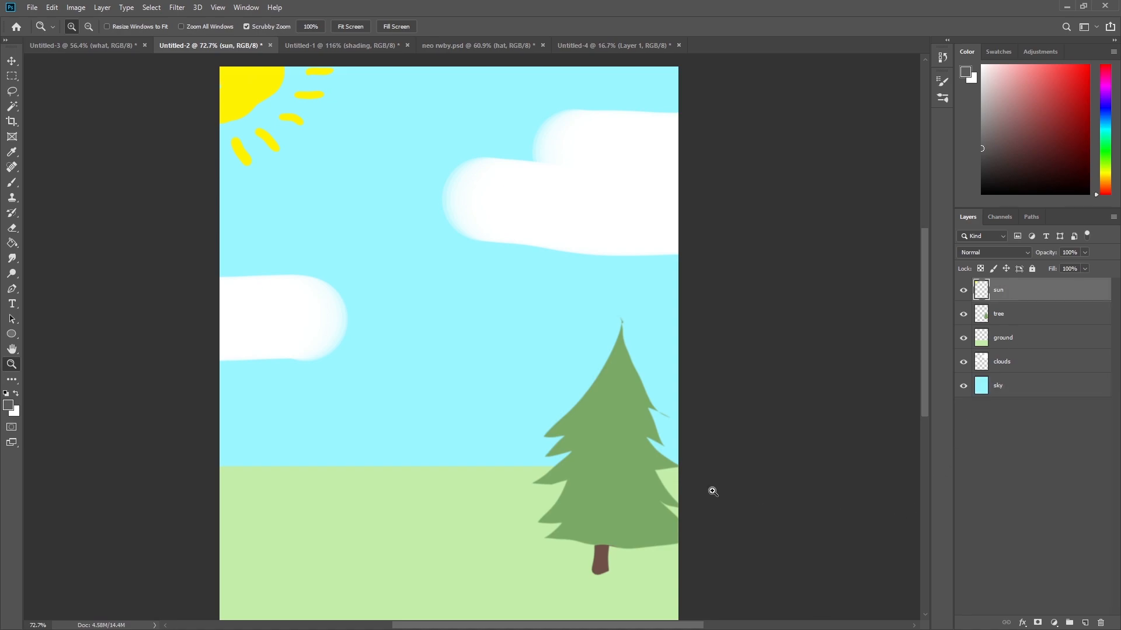
drag(633, 390, 664, 426)
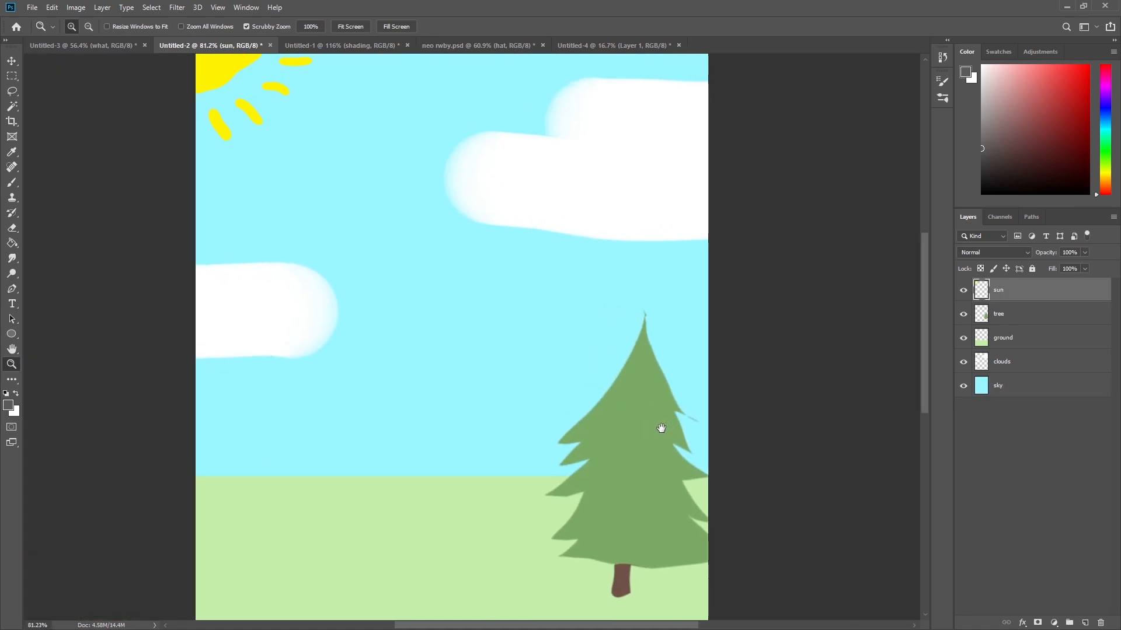
click(1085, 623)
Paint dark texture strokes on the tree with a smaller default-black brush on the new layer.
key(d)
key(b)
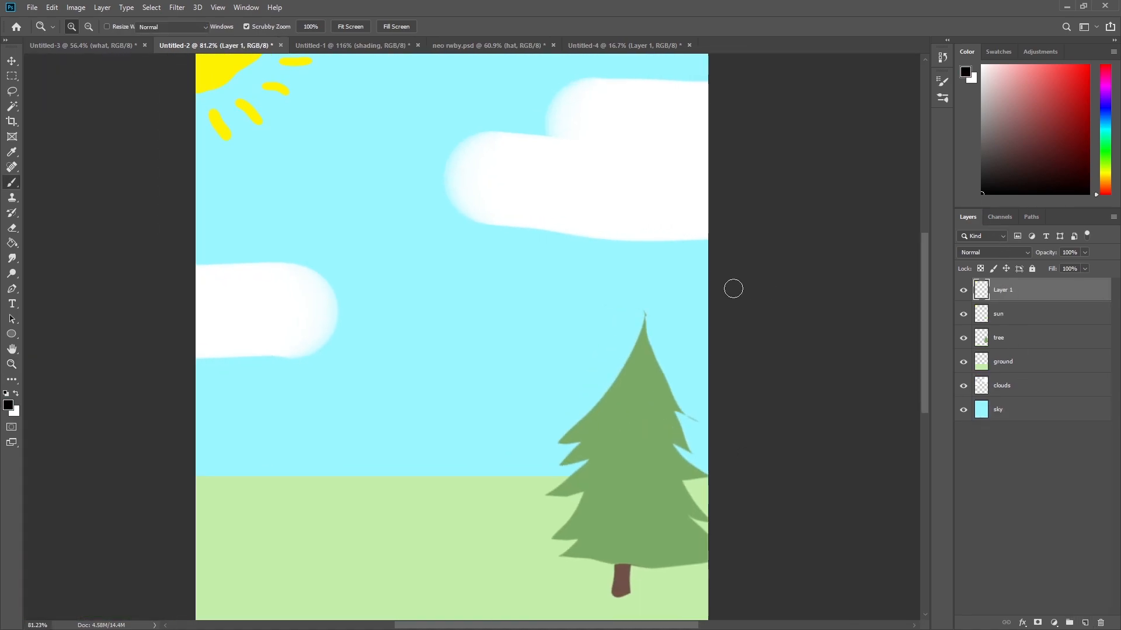
key(bracketleft)
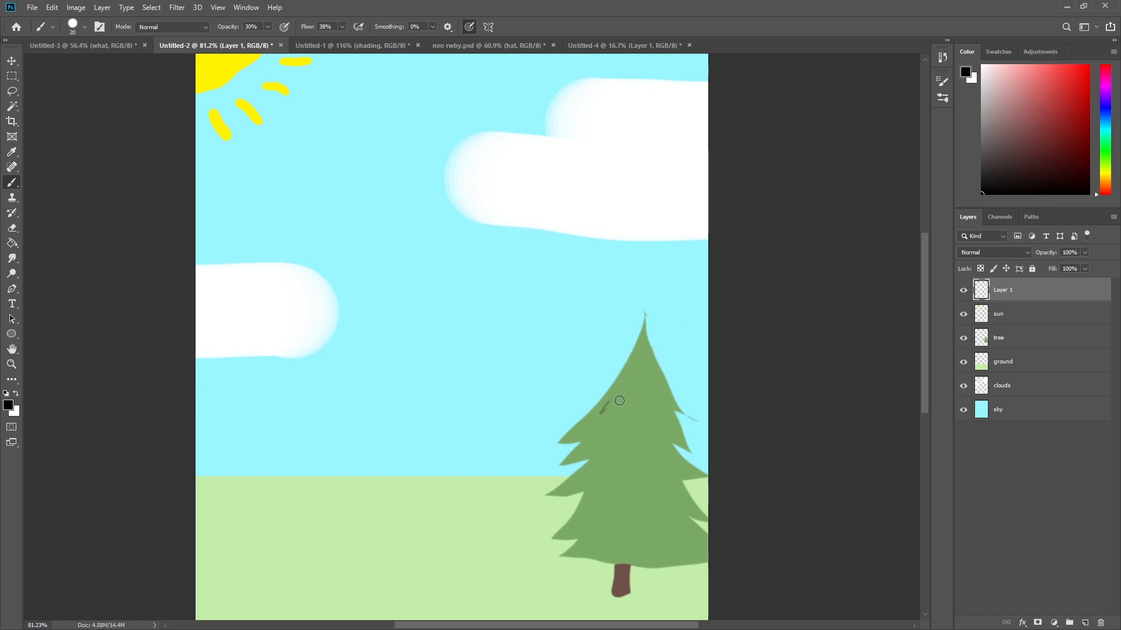
mouse_move(651, 413)
mouse_down()
mouse_move(659, 418)
mouse_move(621, 460)
mouse_move(604, 451)
mouse_up()
drag(600, 517, 669, 515)
scroll(660, 494, right, 3)
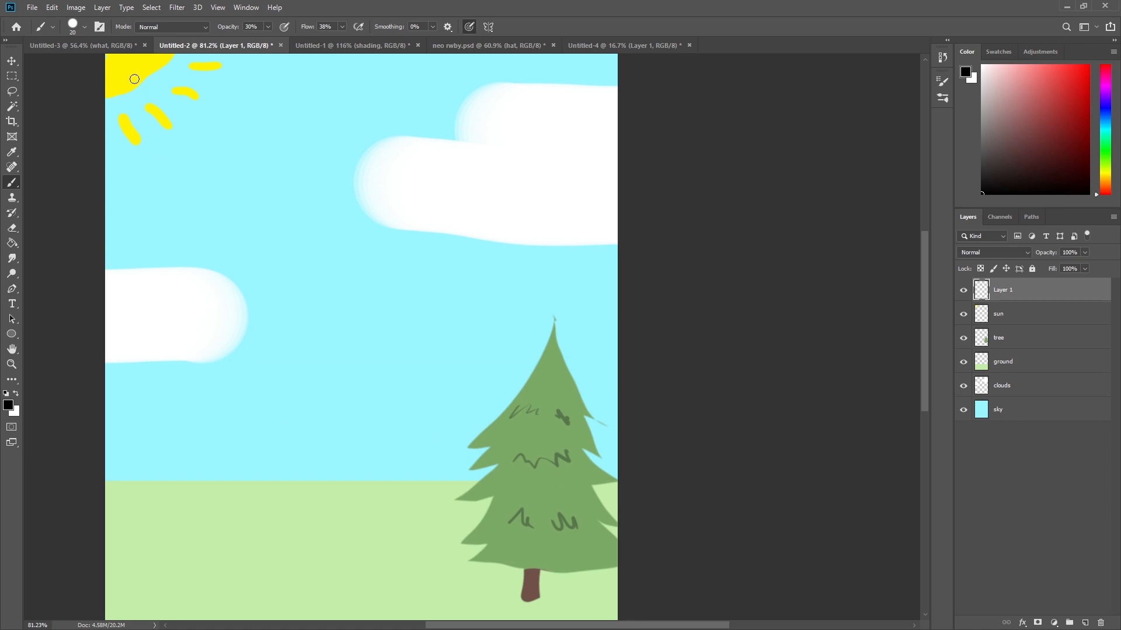
Switch to the Untitled-3 document and delete the LAYERS WITHIN LAYERS group and layers above the background.
click(113, 45)
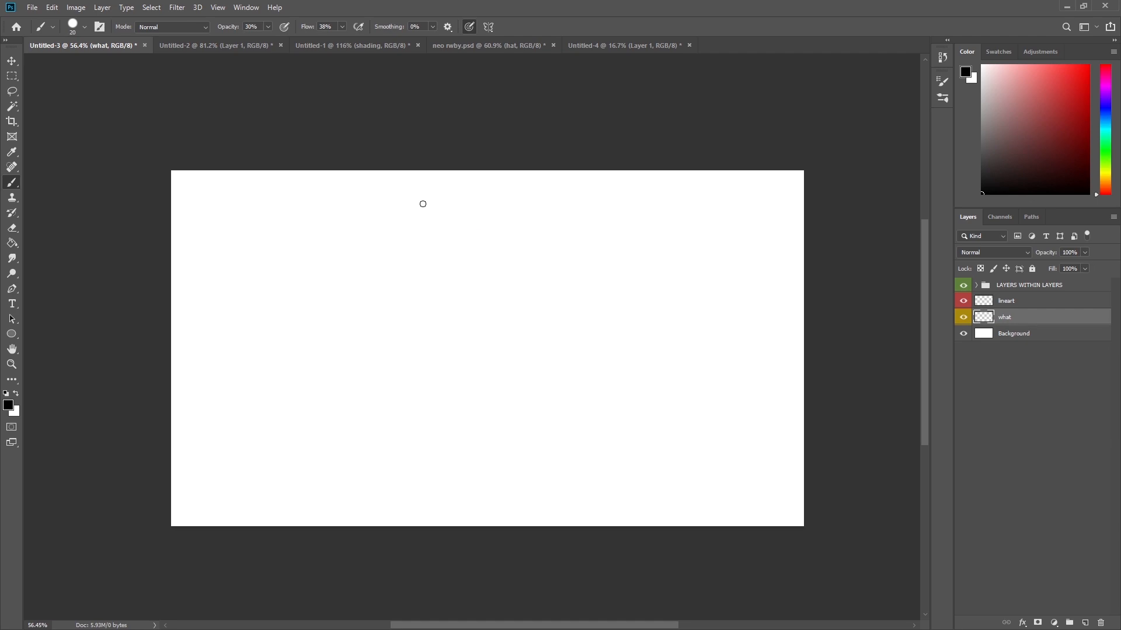
shift+click(1034, 287)
click(1101, 623)
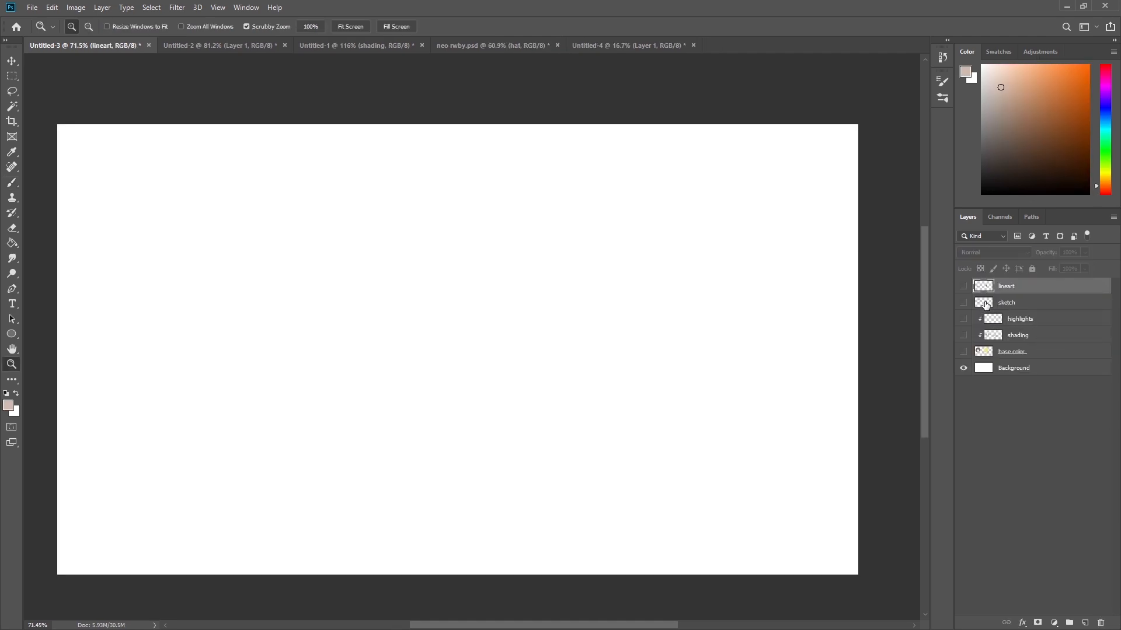
Show the sketch layer, then turn on the lineart layer above it.
click(986, 304)
click(963, 302)
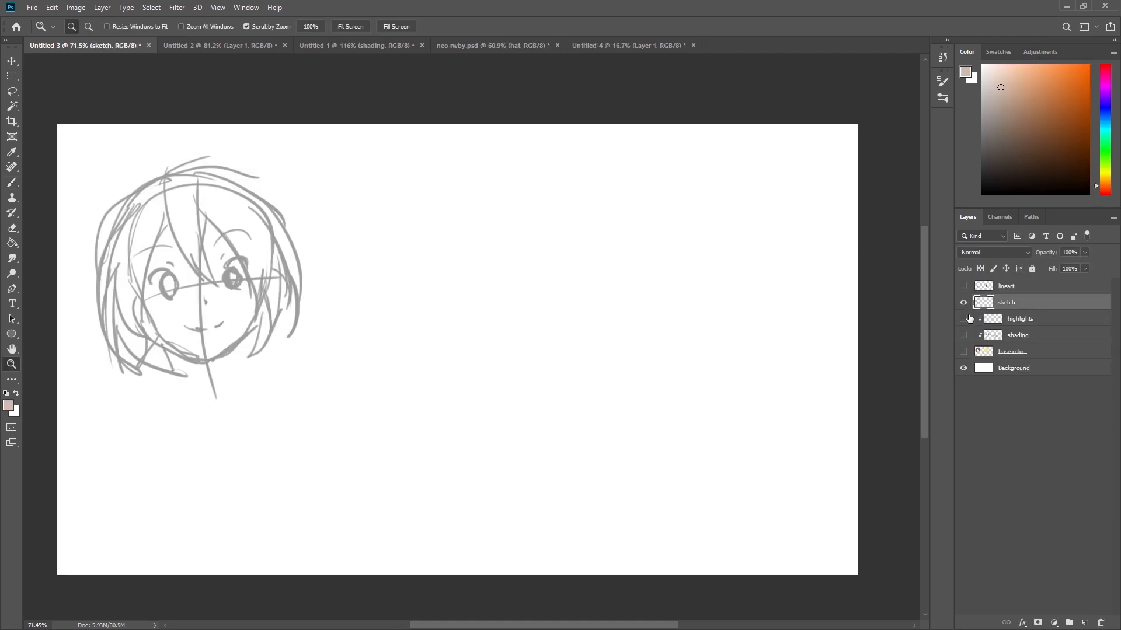
drag(525, 414, 756, 410)
mouse_move(559, 324)
mouse_down()
mouse_move(602, 330)
mouse_move(607, 350)
mouse_up()
drag(727, 424, 611, 434)
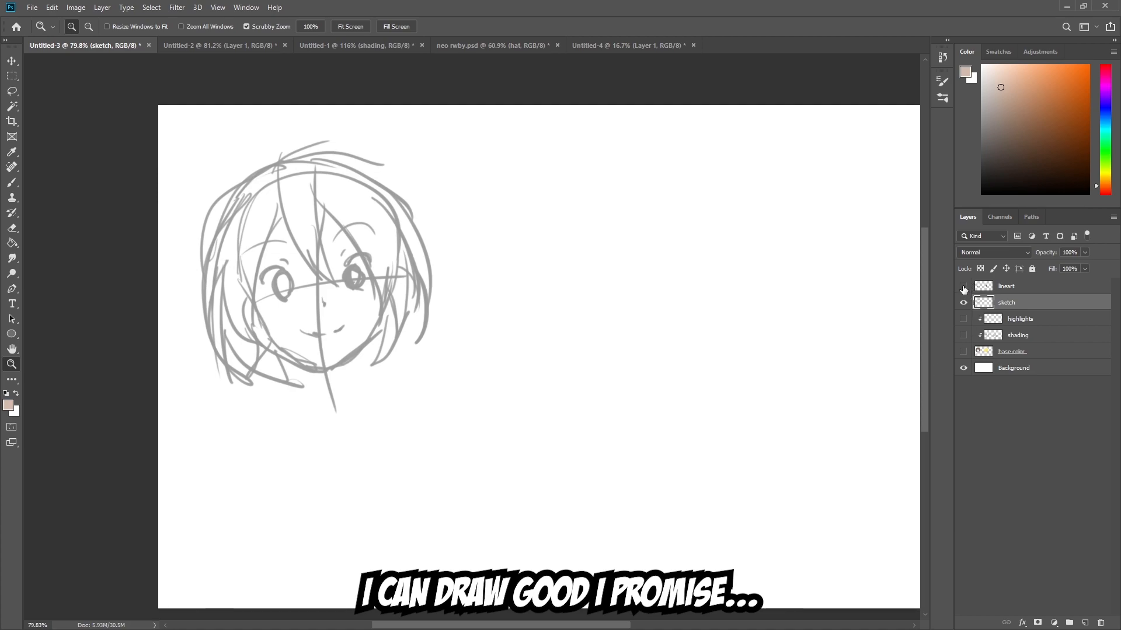
click(963, 288)
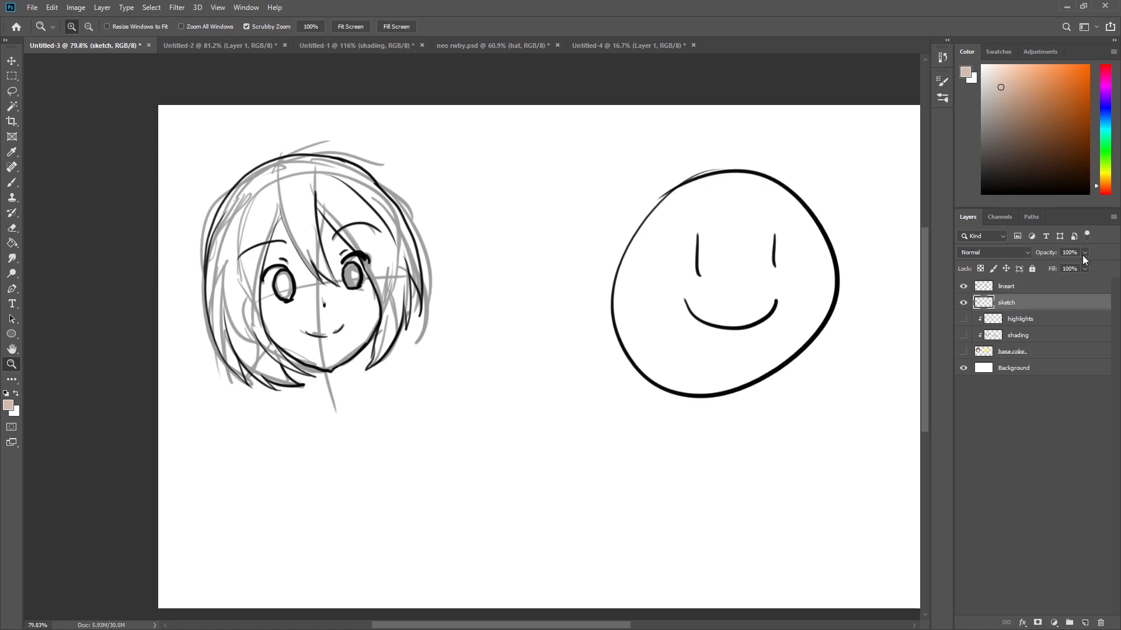
Lower the sketch layer's opacity to 59%.
click(338, 319)
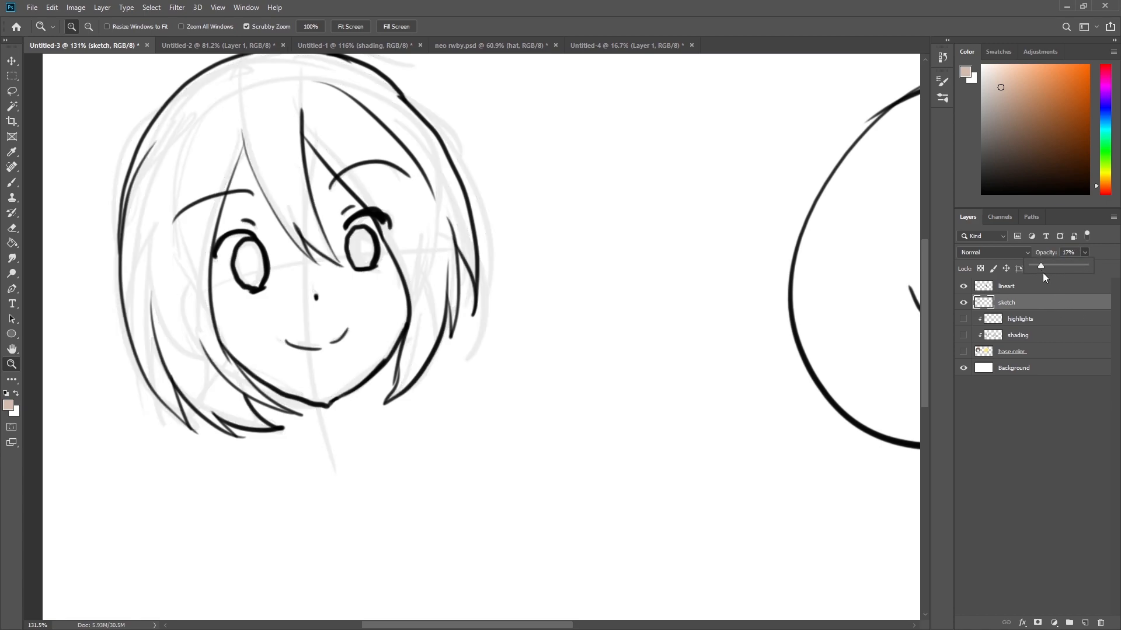
drag(1062, 264, 1075, 265)
drag(724, 355, 673, 389)
mouse_move(684, 385)
mouse_down()
mouse_move(633, 393)
mouse_move(702, 344)
mouse_move(675, 329)
mouse_up()
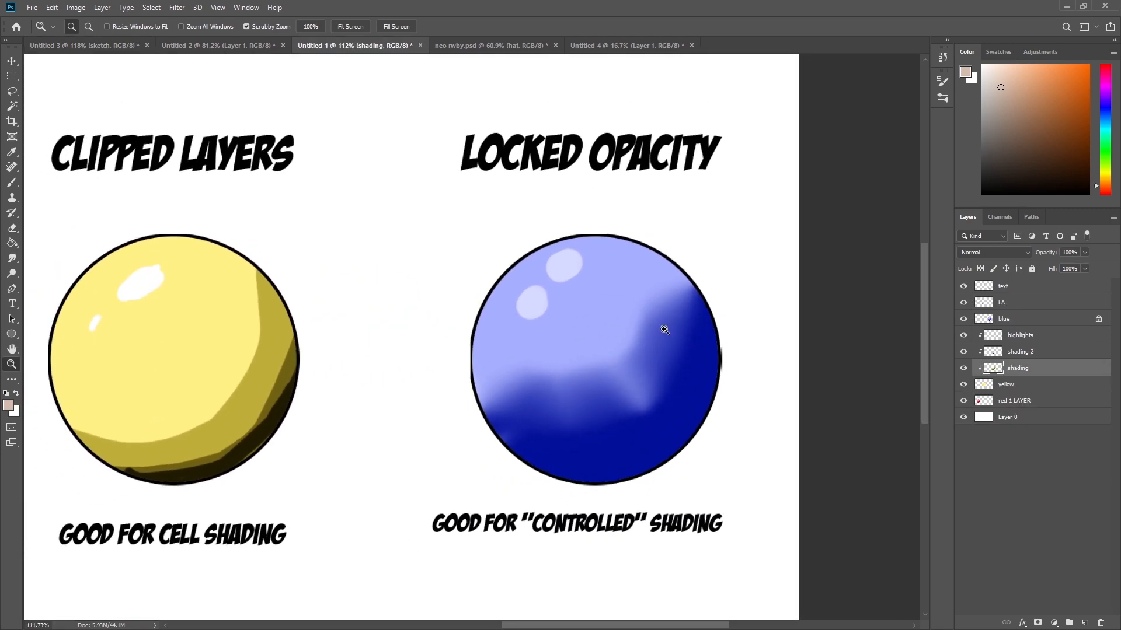
Back in Untitled-3, pick a blue colour and brush over the transparency-locked sketch to recolour its lines blue.
click(115, 47)
drag(621, 396, 636, 395)
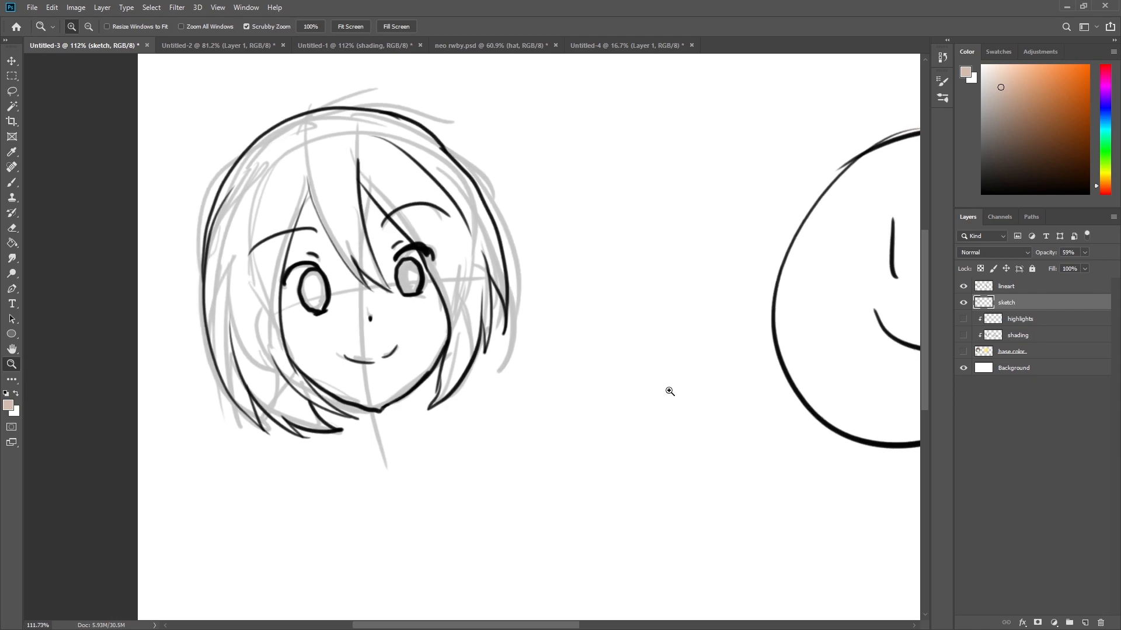
drag(687, 366, 652, 369)
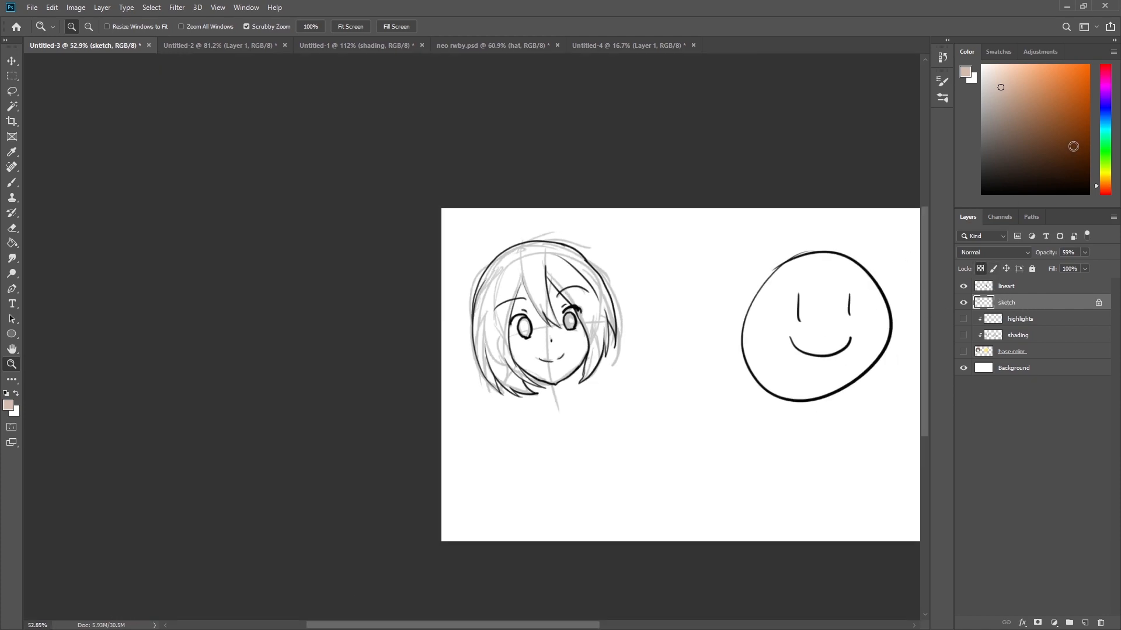
click(1103, 110)
click(1088, 66)
key(b)
mouse_move(526, 336)
mouse_down()
mouse_move(600, 350)
mouse_move(650, 339)
mouse_move(626, 332)
mouse_up()
key(0)
key(z)
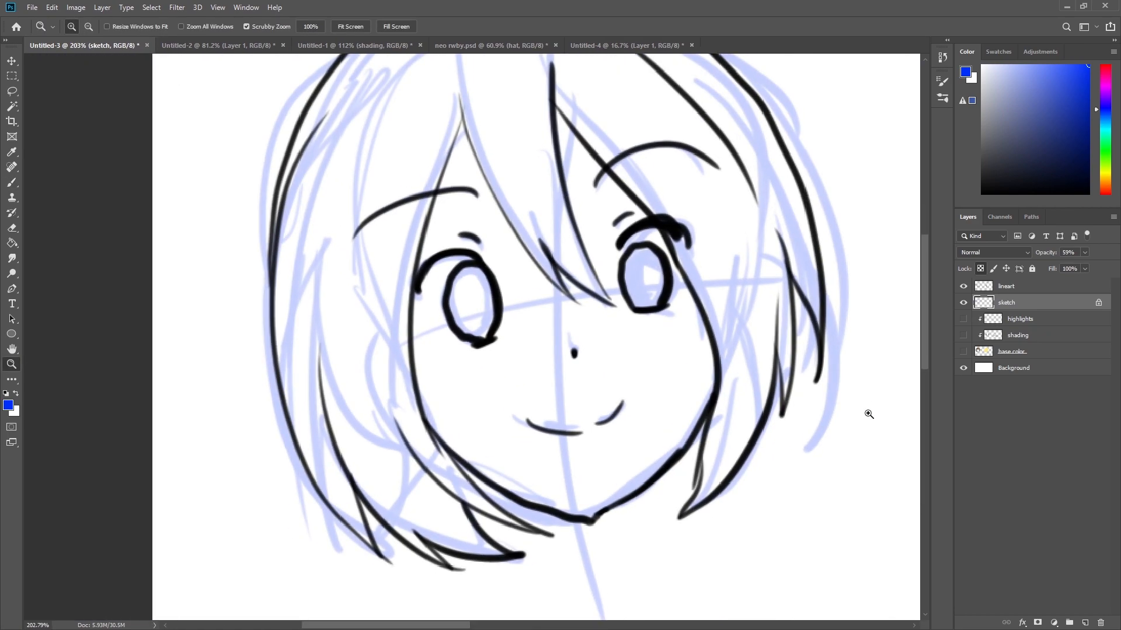
Unlock the sketch layer's transparency, paint a blue test stroke beyond the lines, and undo it.
click(982, 268)
key(b)
key(z)
drag(731, 374, 652, 392)
key(b)
mouse_move(737, 390)
mouse_down()
mouse_move(719, 339)
mouse_move(709, 400)
mouse_move(783, 416)
mouse_up()
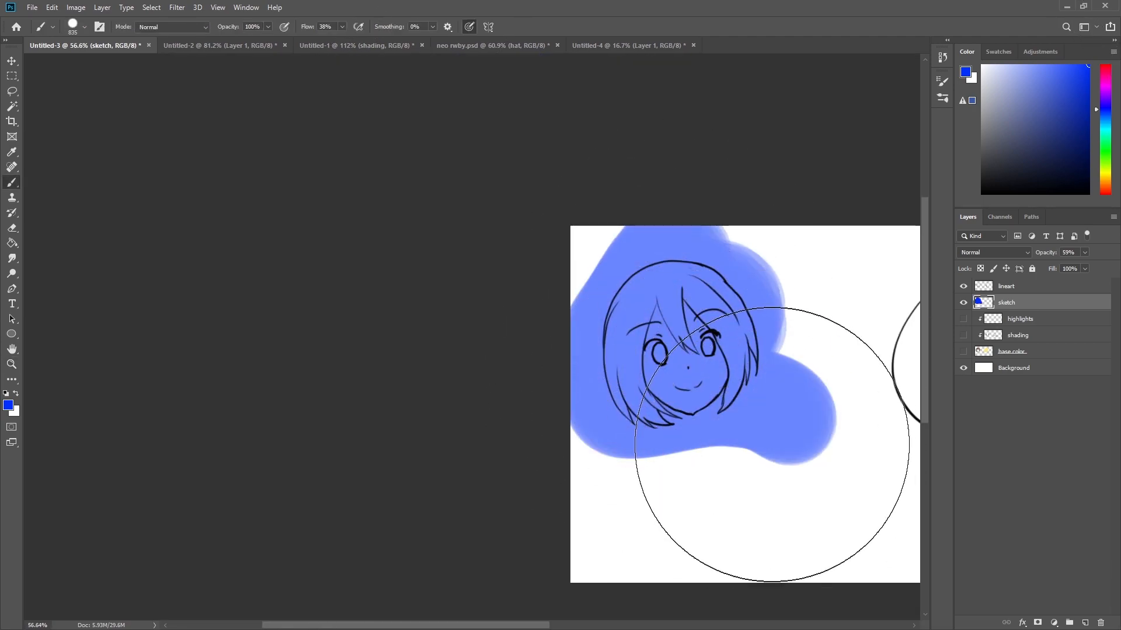
key(z)
mouse_move(709, 376)
mouse_down()
mouse_move(786, 408)
mouse_move(749, 414)
mouse_move(684, 390)
mouse_up()
key(ctrl+z)
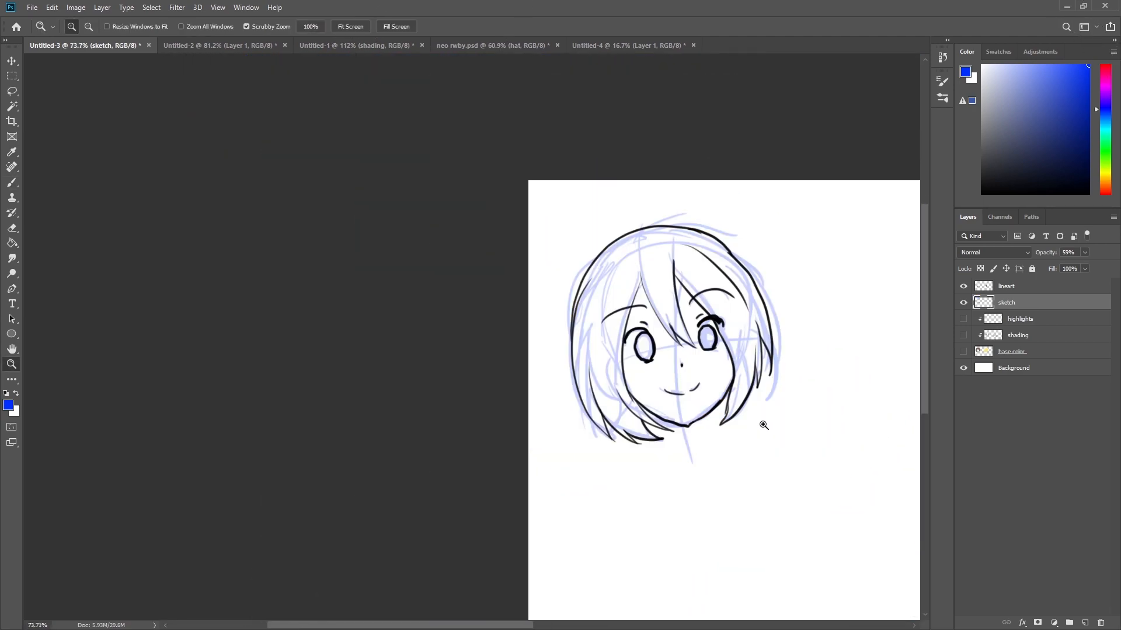
Hide the sketch layer.
drag(746, 483, 516, 474)
click(964, 303)
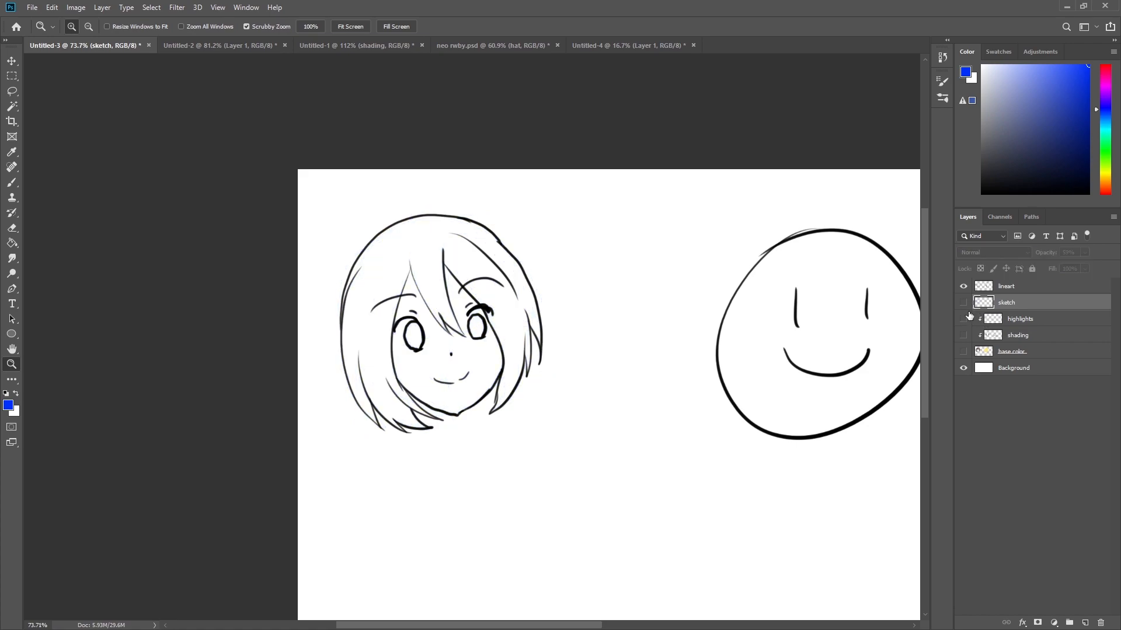
drag(641, 418, 664, 431)
drag(661, 478, 519, 450)
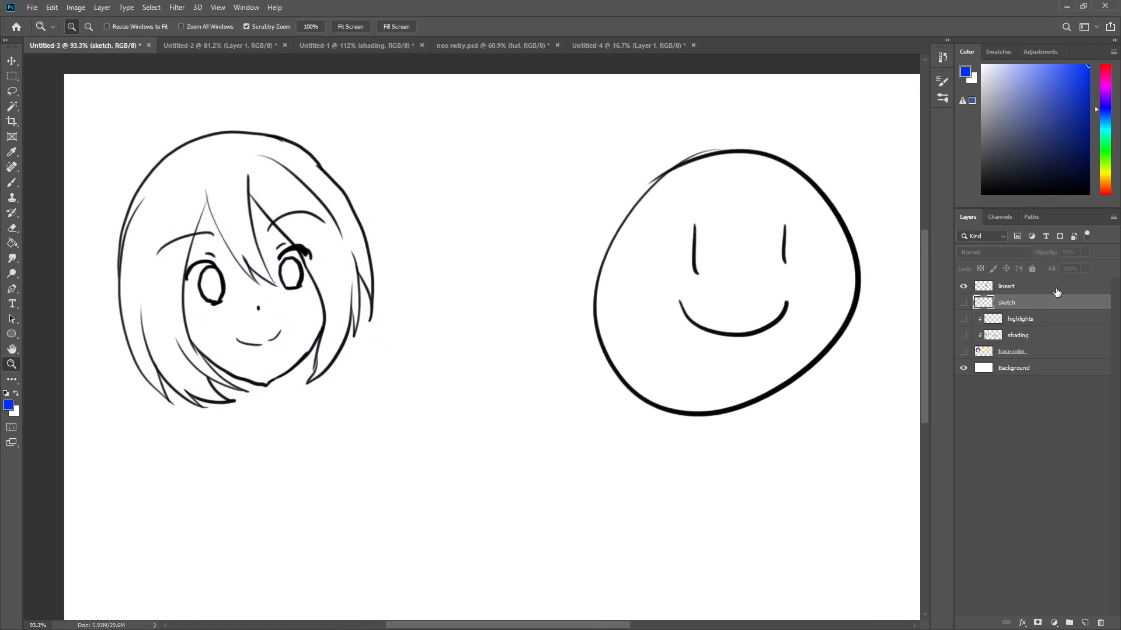
Select the base color layer and turn its visibility on.
click(1036, 287)
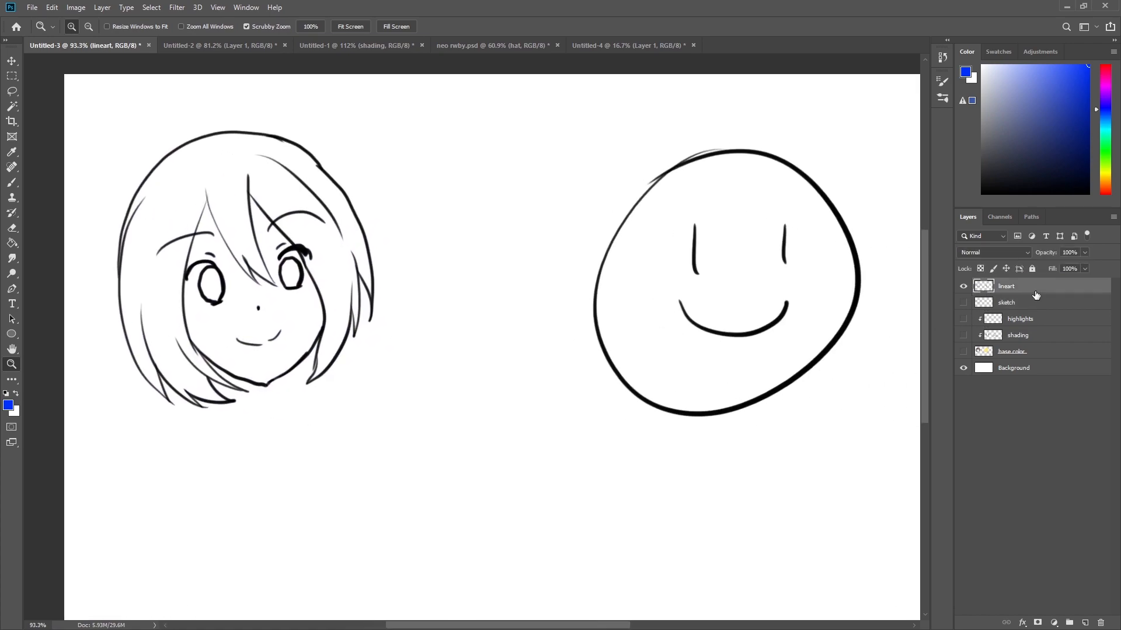
click(983, 352)
click(963, 352)
drag(746, 295, 779, 324)
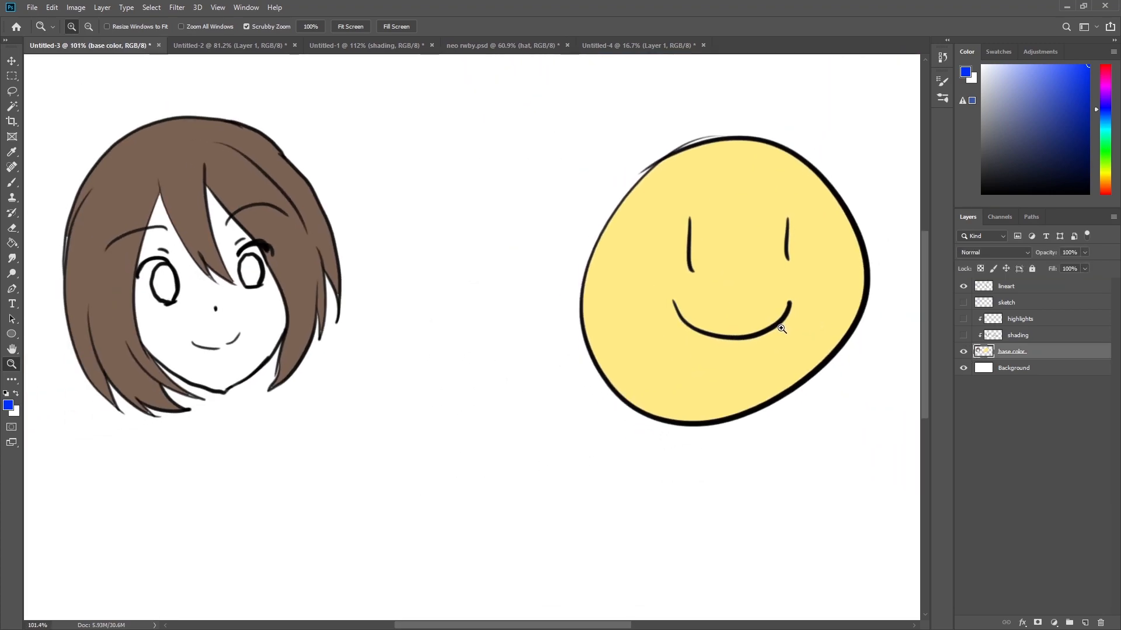
drag(644, 401, 786, 373)
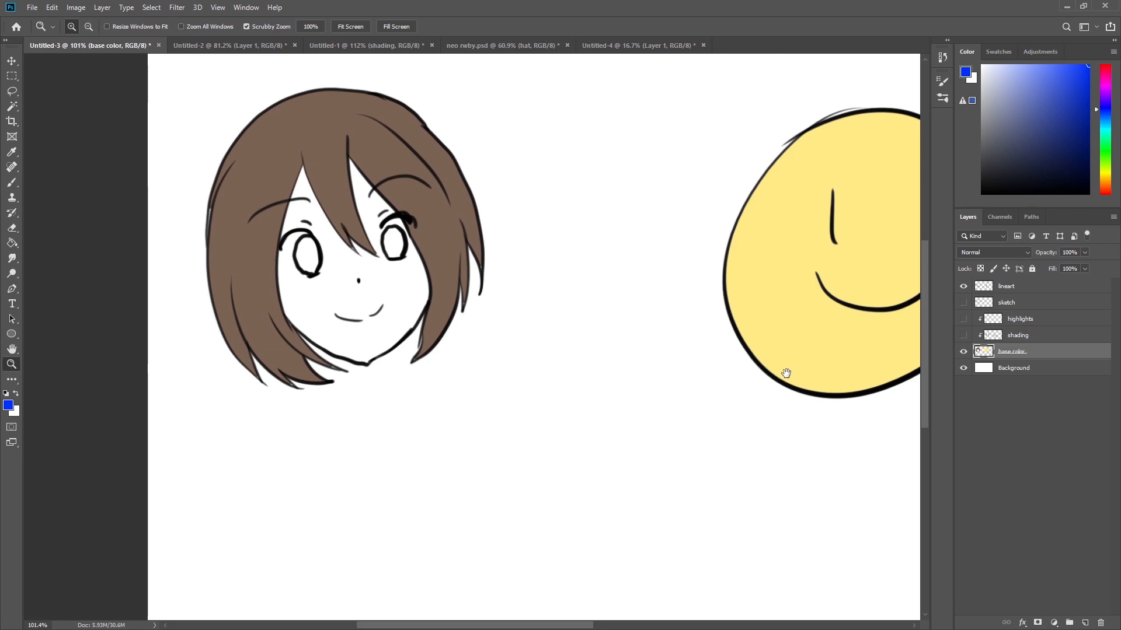
mouse_move(594, 269)
mouse_down()
mouse_move(629, 274)
mouse_move(584, 285)
mouse_up()
drag(669, 331, 577, 372)
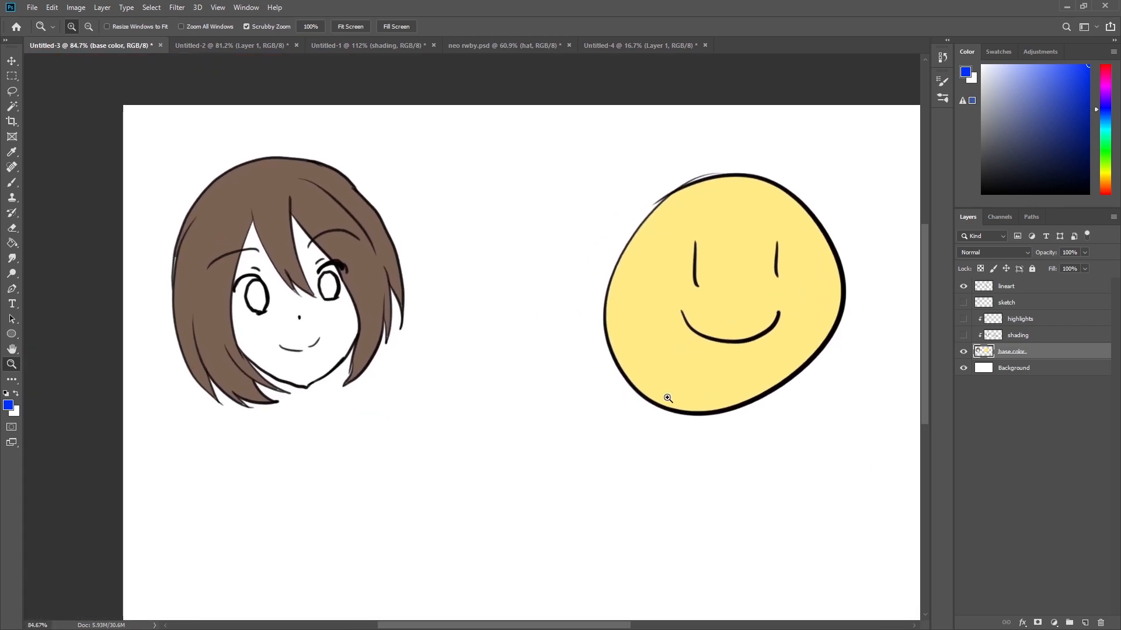
Show the shading layer, then release and reapply its clipping mask to the base color layer.
click(1027, 337)
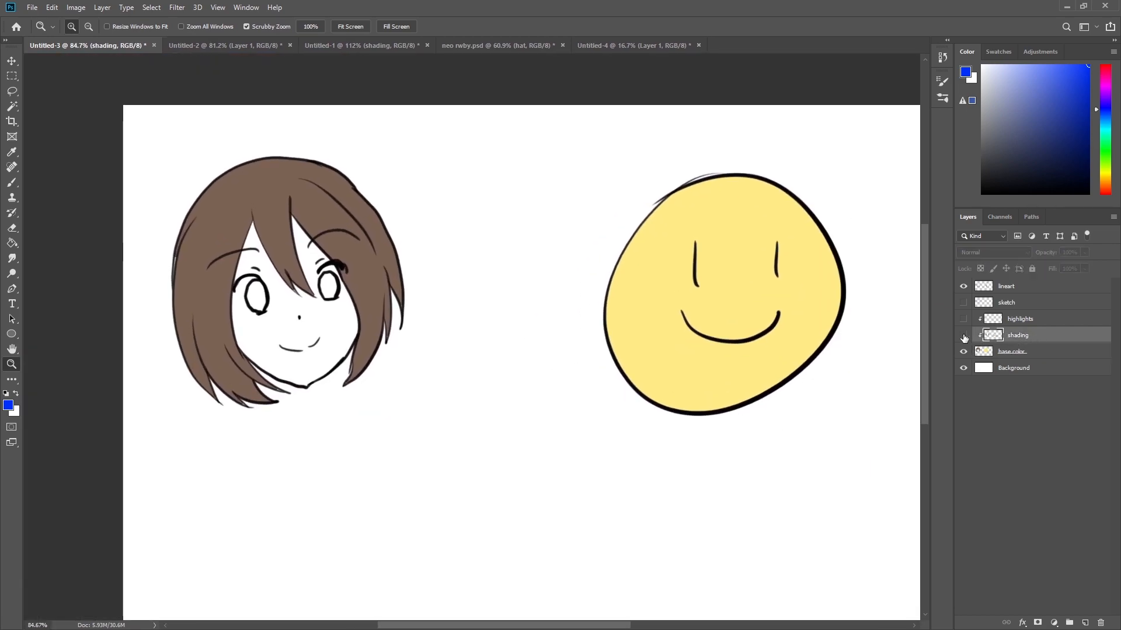
click(963, 336)
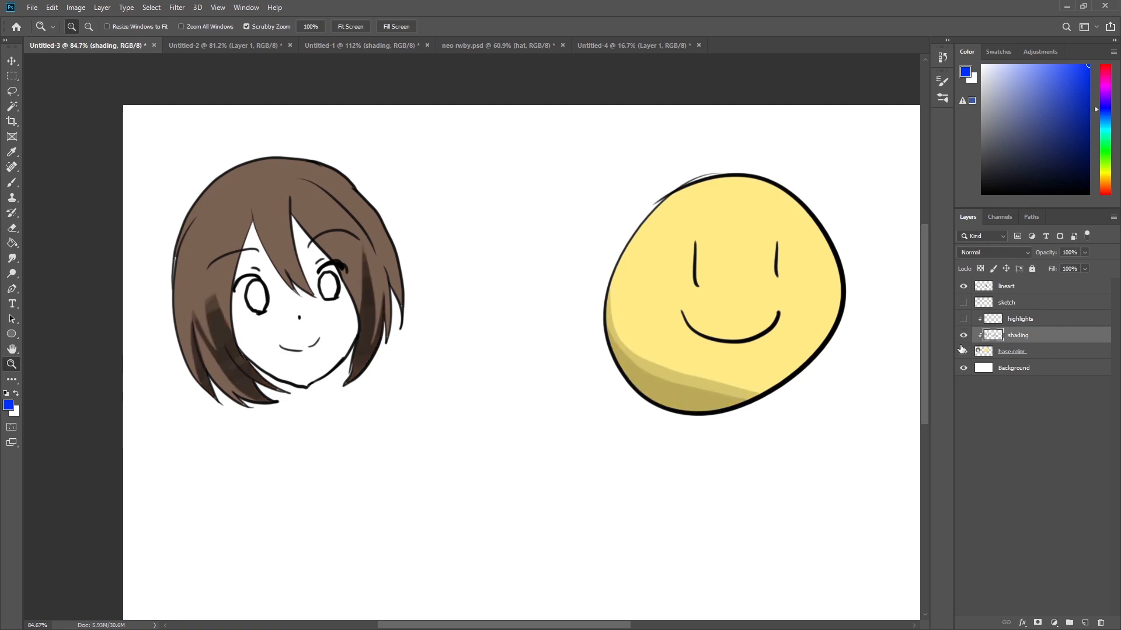
mouse_move(704, 379)
mouse_down()
mouse_move(763, 397)
mouse_move(721, 394)
mouse_up()
key(space)
drag(488, 429, 790, 439)
drag(558, 329, 496, 337)
key(space)
drag(685, 418, 601, 430)
key(ctrl+alt+g)
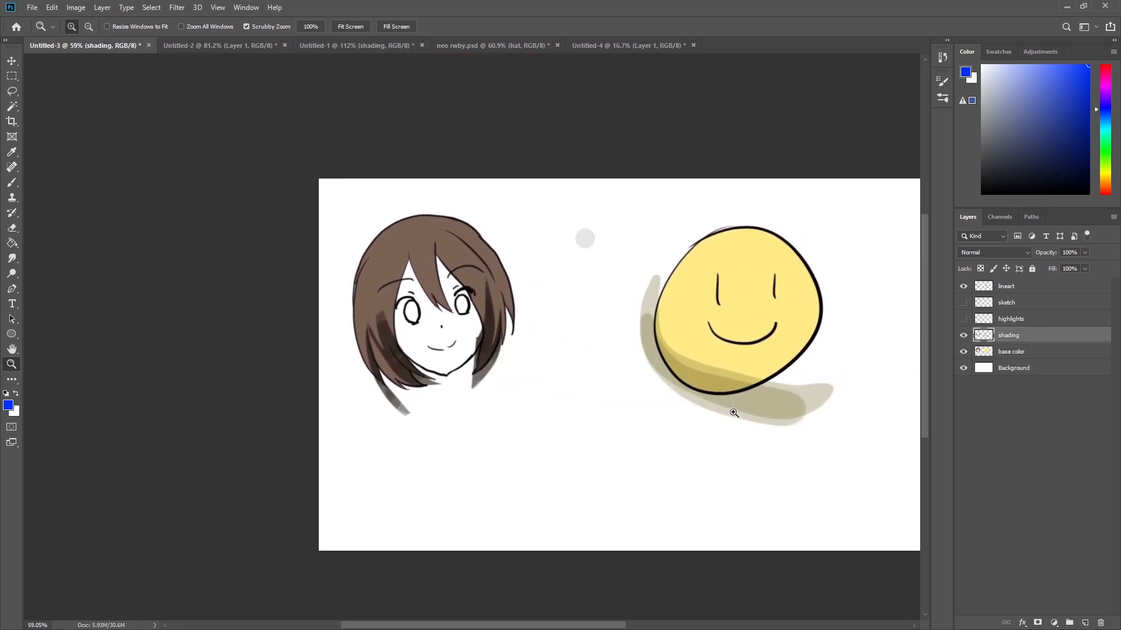
key(ctrl+alt+g)
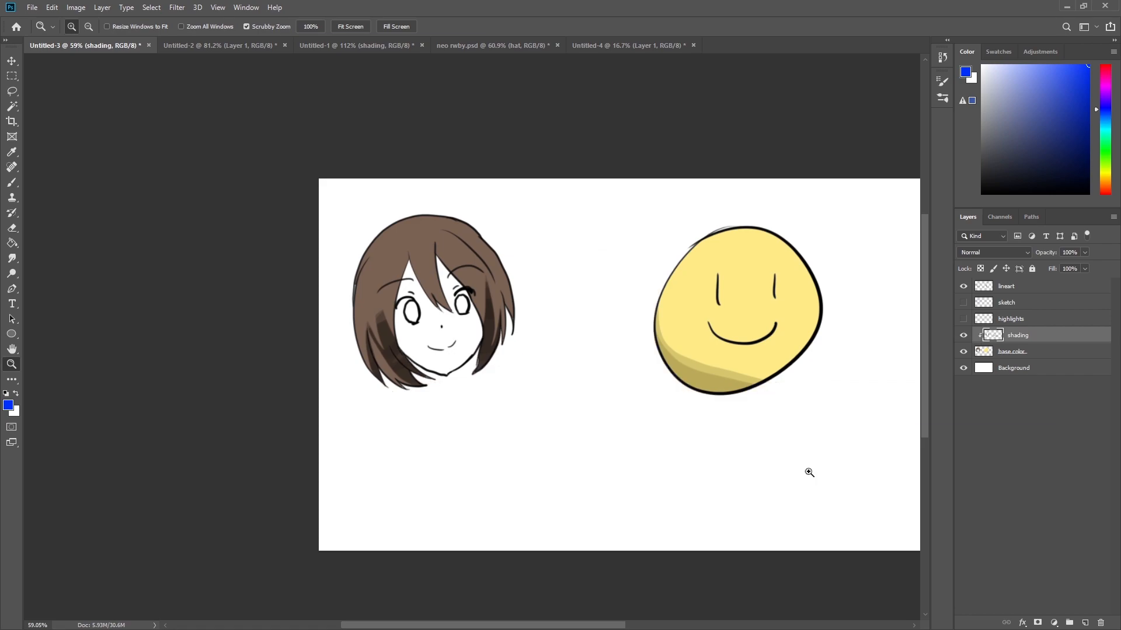
Show the highlights layer and clip it to the layers below.
click(1019, 321)
click(964, 320)
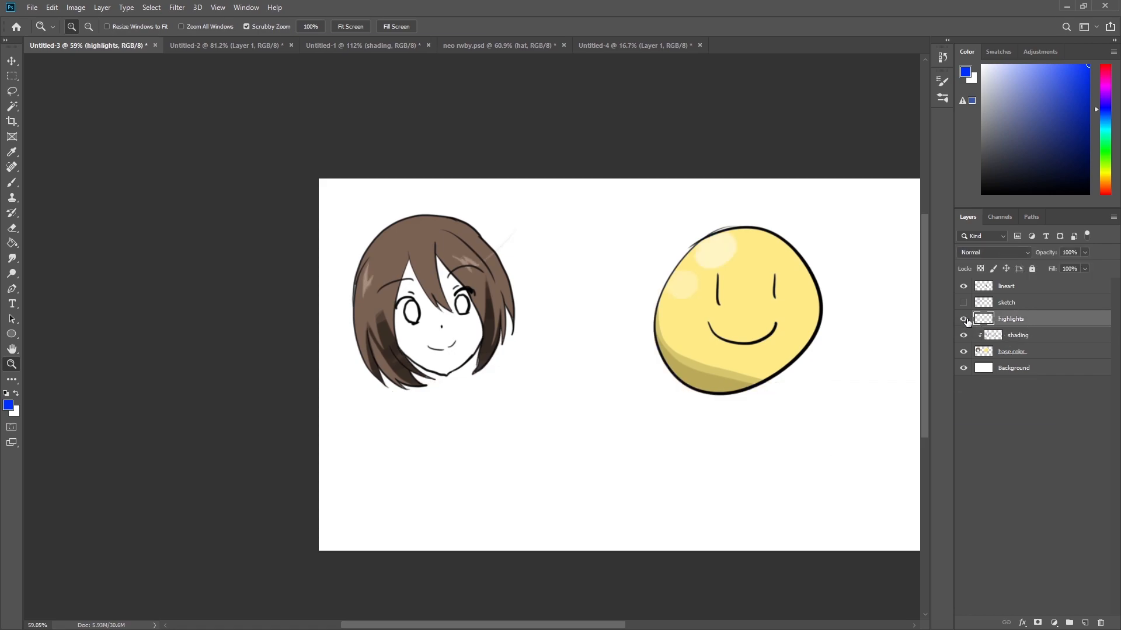
drag(483, 251, 527, 280)
key(ctrl+alt+g)
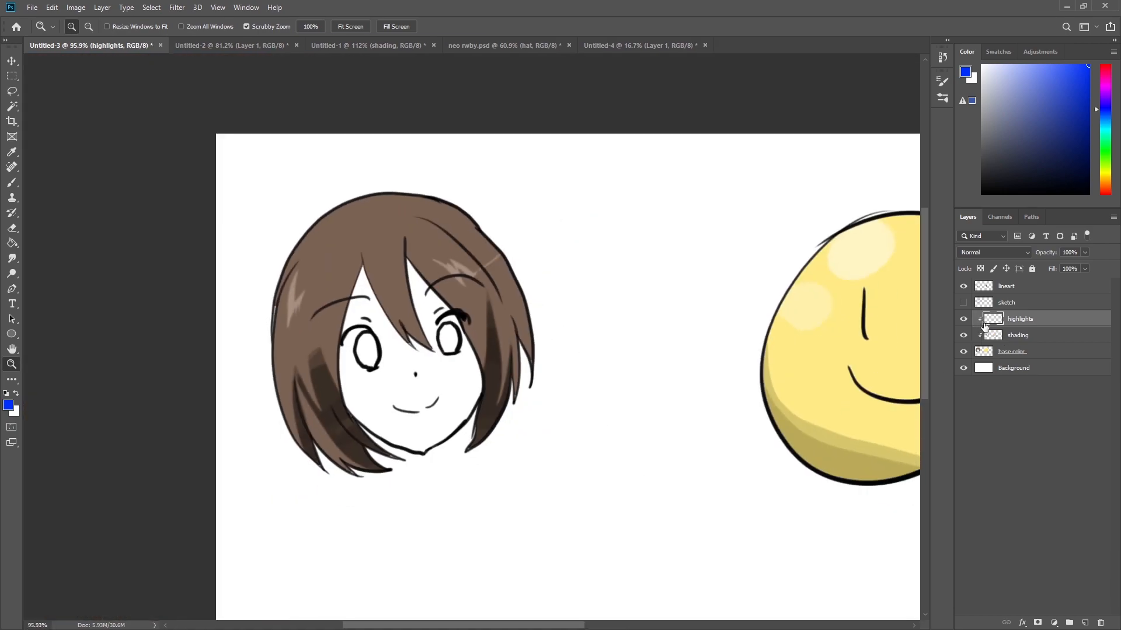
drag(751, 448, 627, 421)
drag(702, 415, 680, 431)
drag(701, 453, 601, 441)
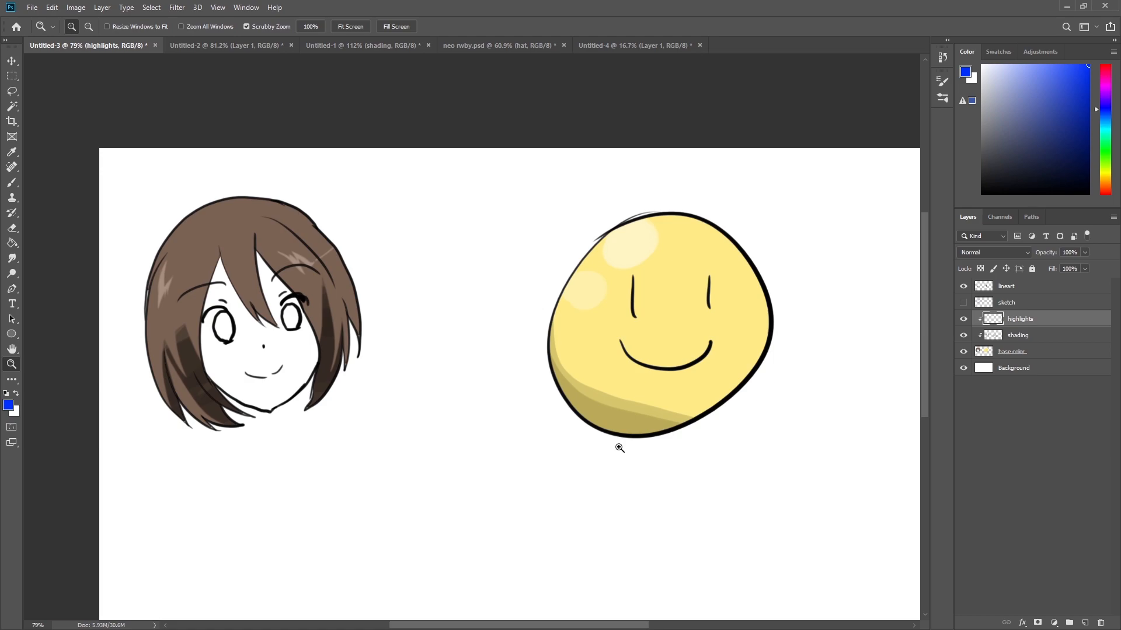
Switch back to the Untitled-1 practice circles document.
click(345, 45)
drag(380, 244, 398, 282)
drag(295, 268, 318, 277)
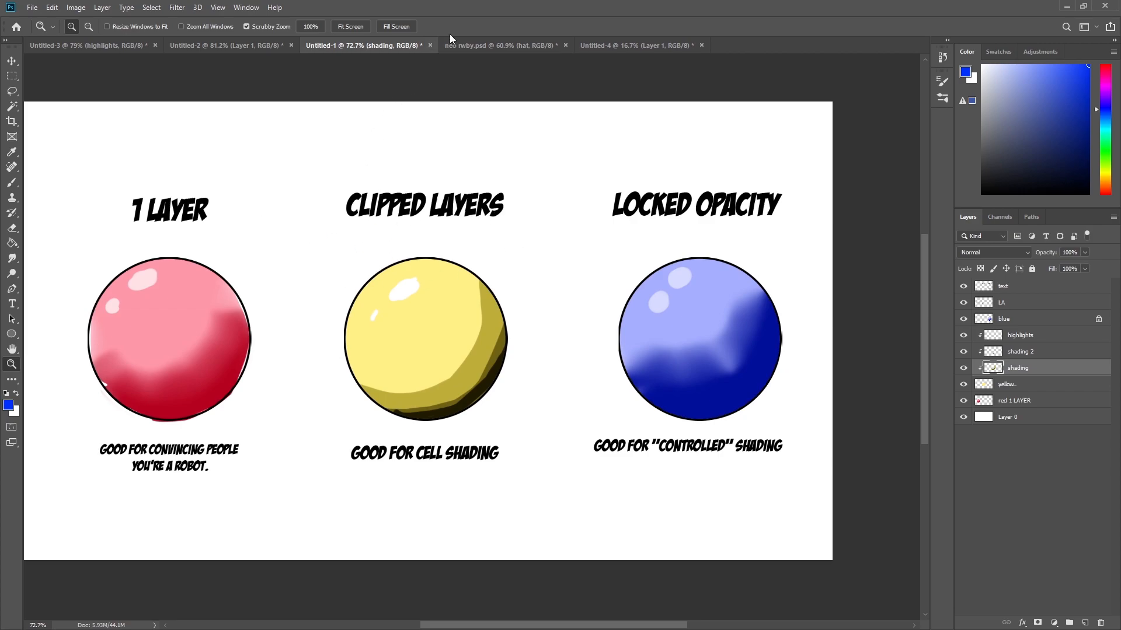
Compare the character painting and the practice circles document, zooming in closely on each.
click(461, 46)
drag(536, 365, 506, 261)
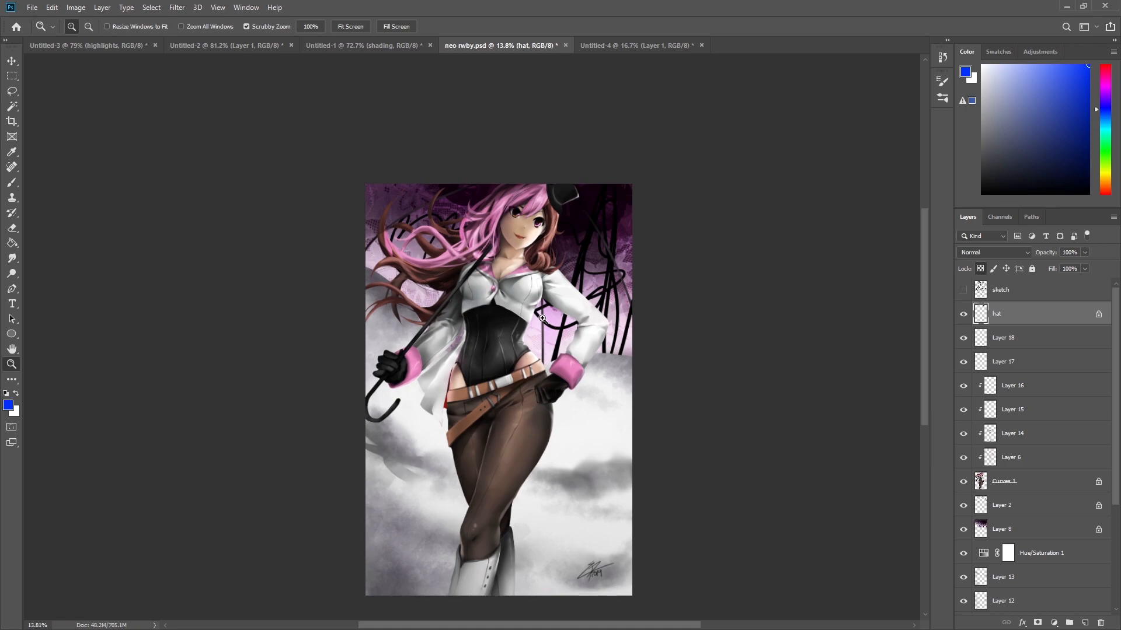
click(318, 47)
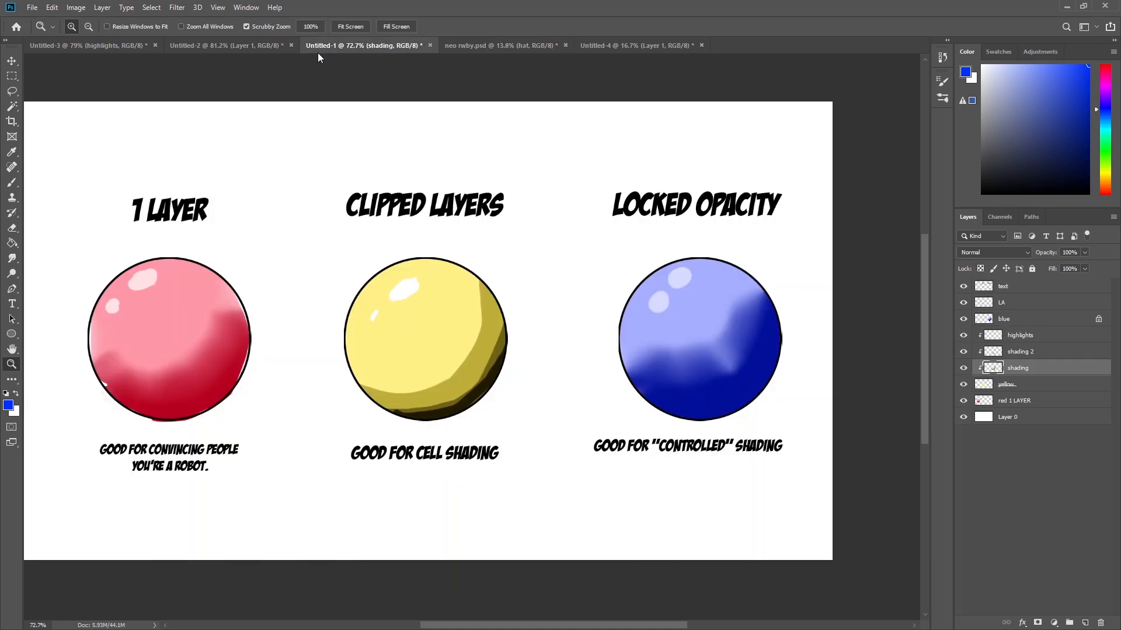
click(462, 52)
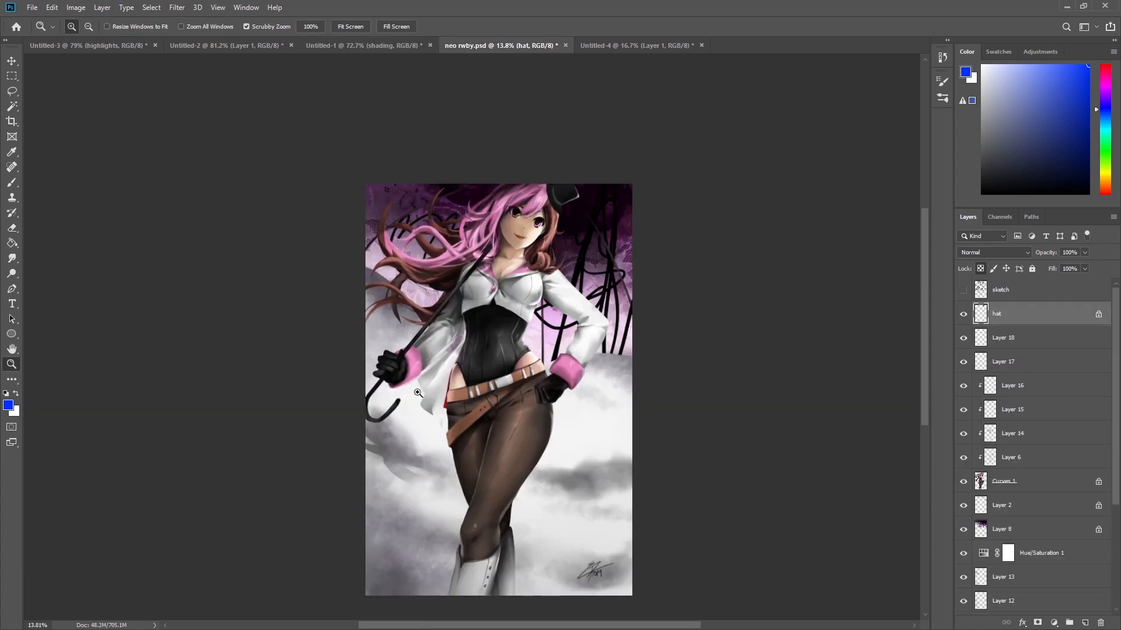
drag(377, 372, 485, 405)
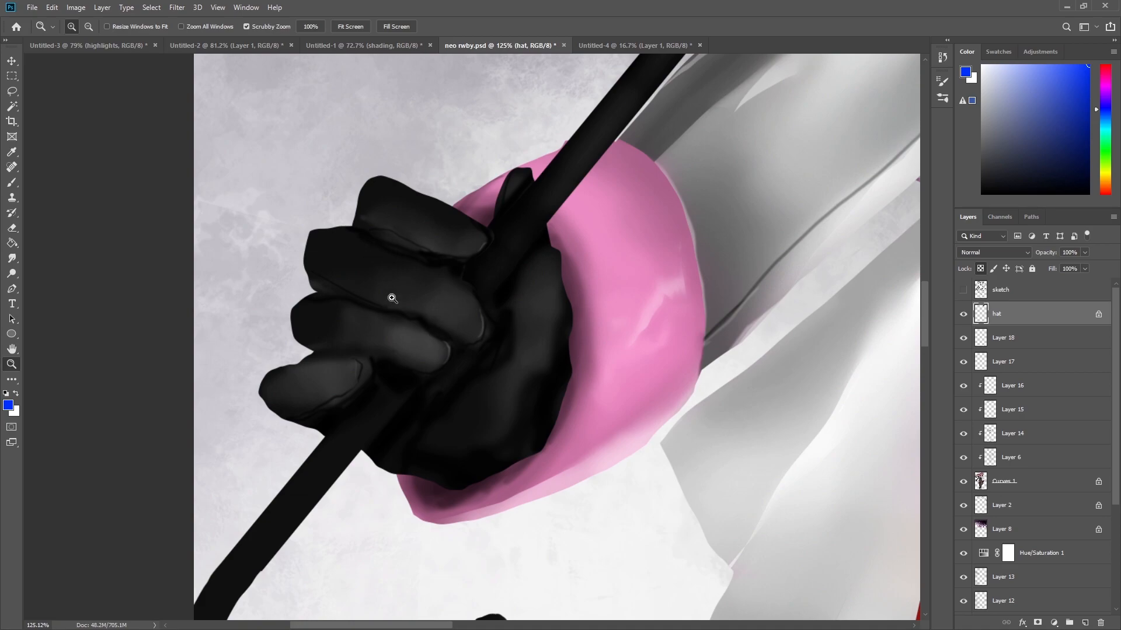
click(377, 50)
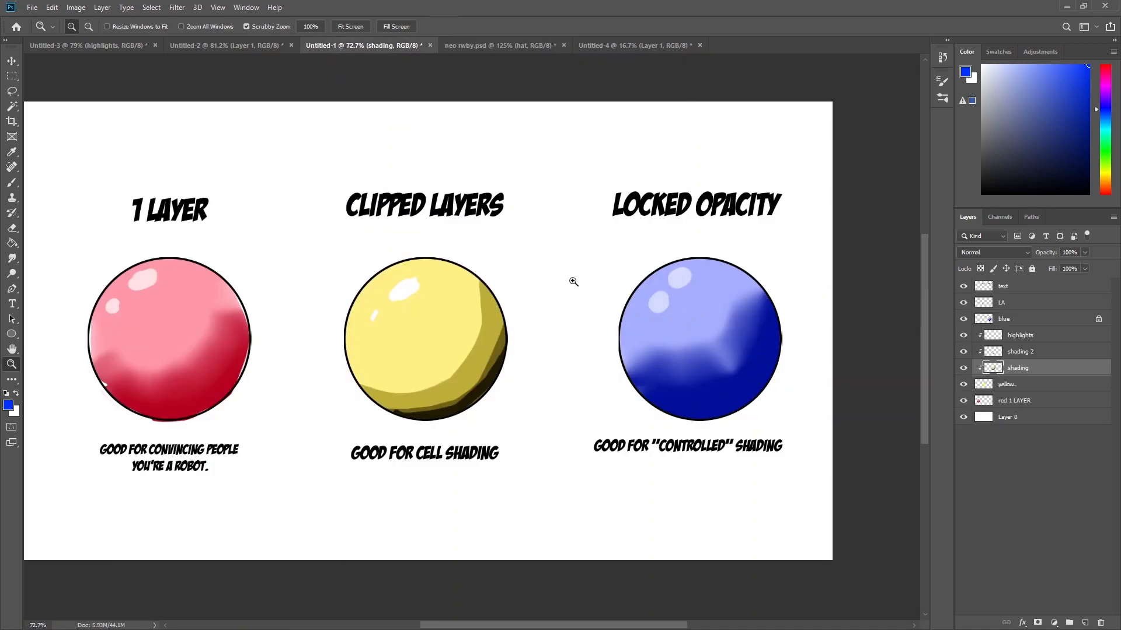
drag(378, 275, 408, 281)
drag(461, 371, 456, 354)
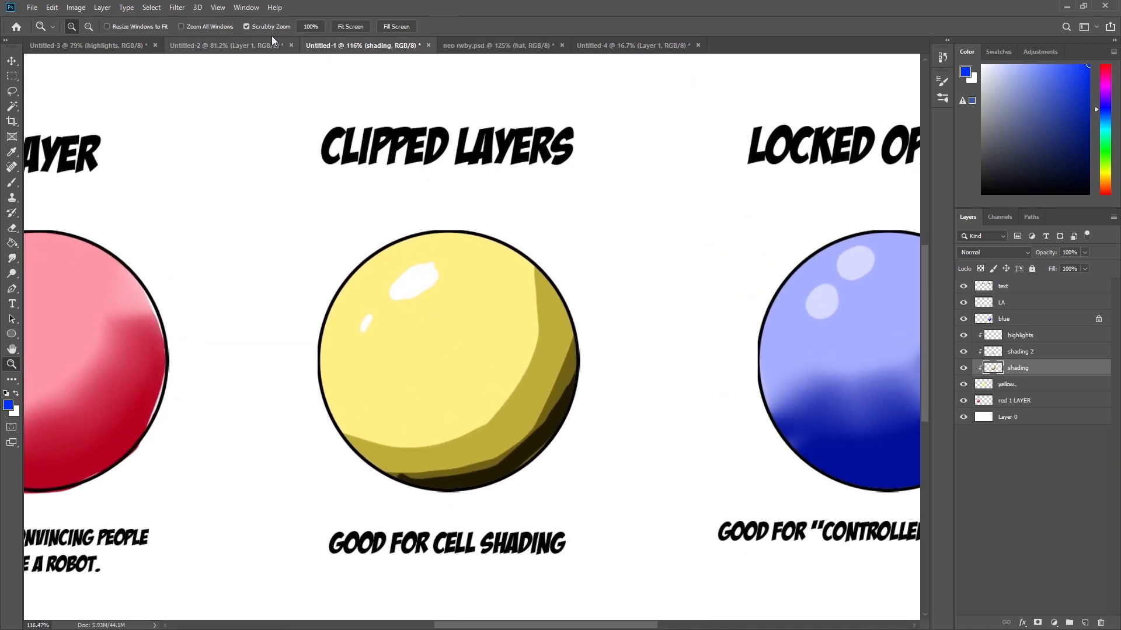
Examine the character painting's details, zooming in on the belt and back out to the full figure.
click(475, 46)
drag(736, 216, 520, 562)
drag(651, 231, 654, 283)
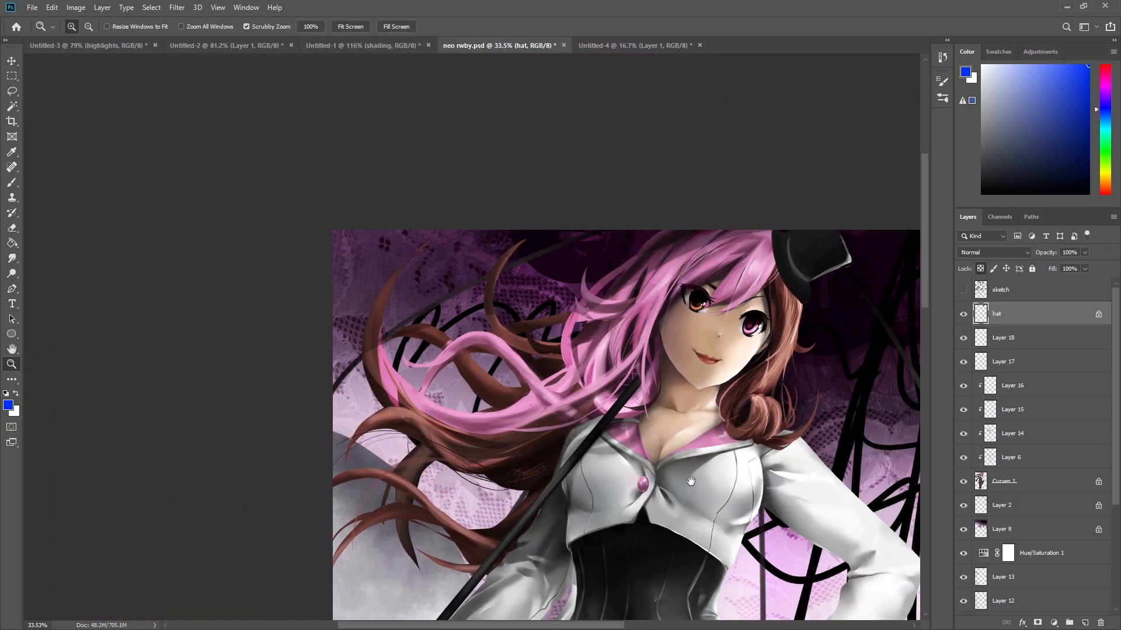
drag(676, 525, 580, 117)
drag(543, 322, 587, 328)
drag(474, 336, 542, 320)
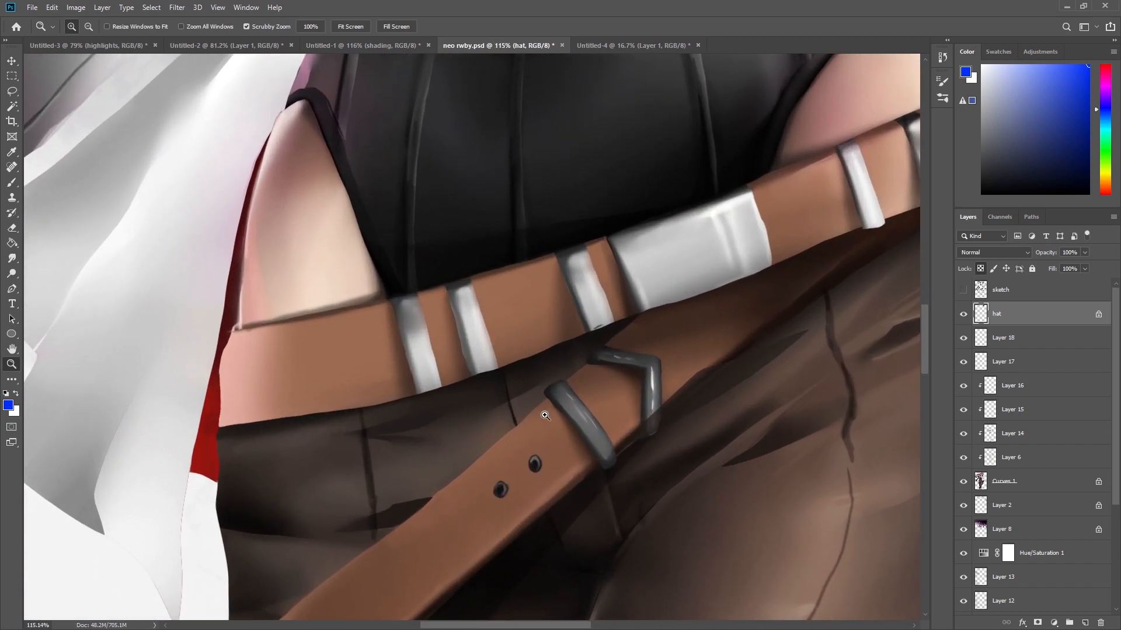
drag(704, 365, 563, 401)
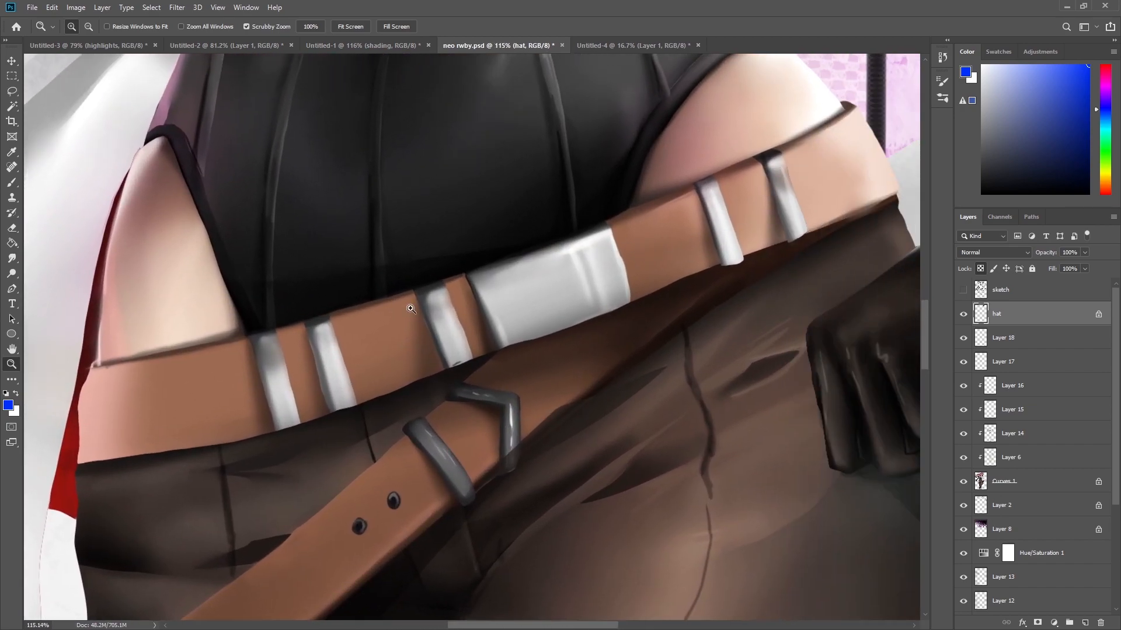
drag(628, 309, 557, 310)
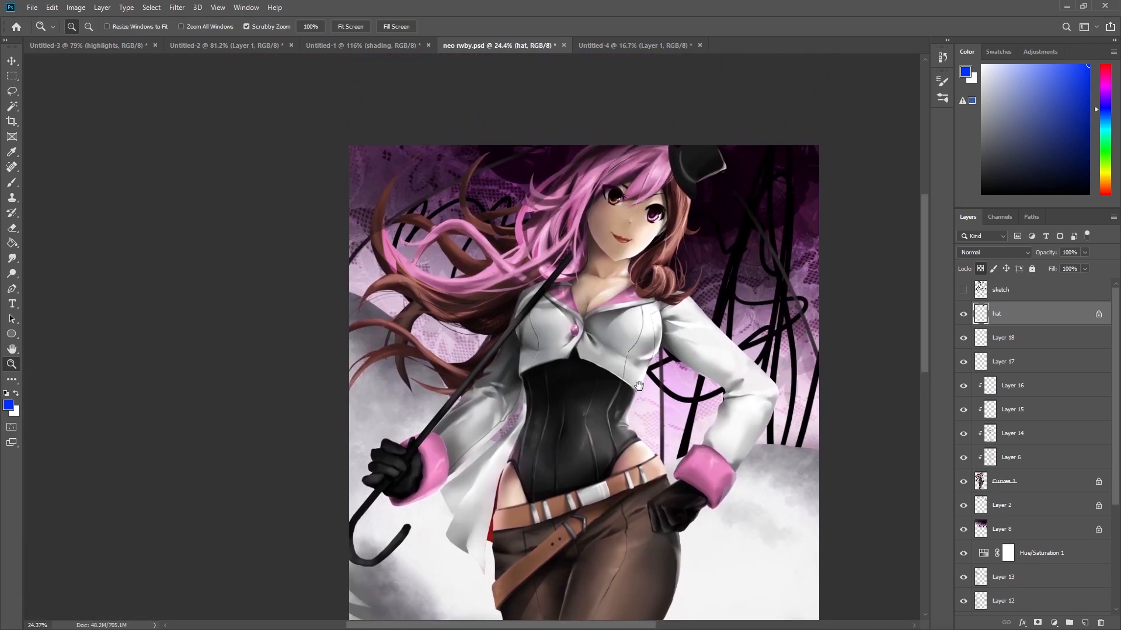
click(362, 45)
drag(694, 261, 339, 233)
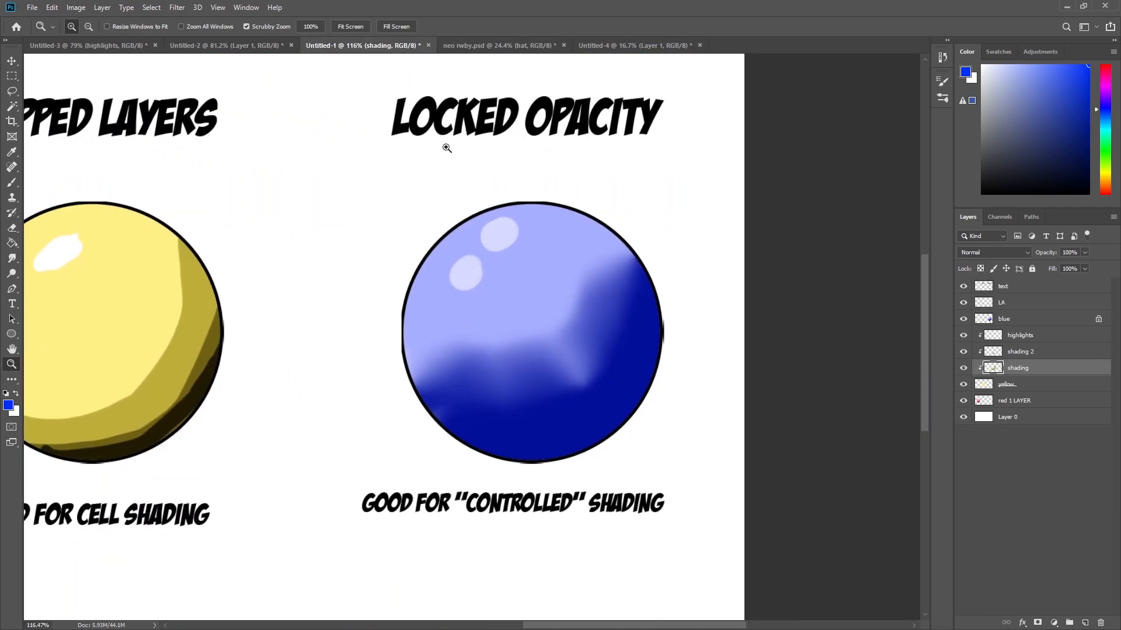
click(497, 44)
drag(706, 145, 703, 198)
drag(770, 324, 765, 348)
drag(684, 519, 673, 484)
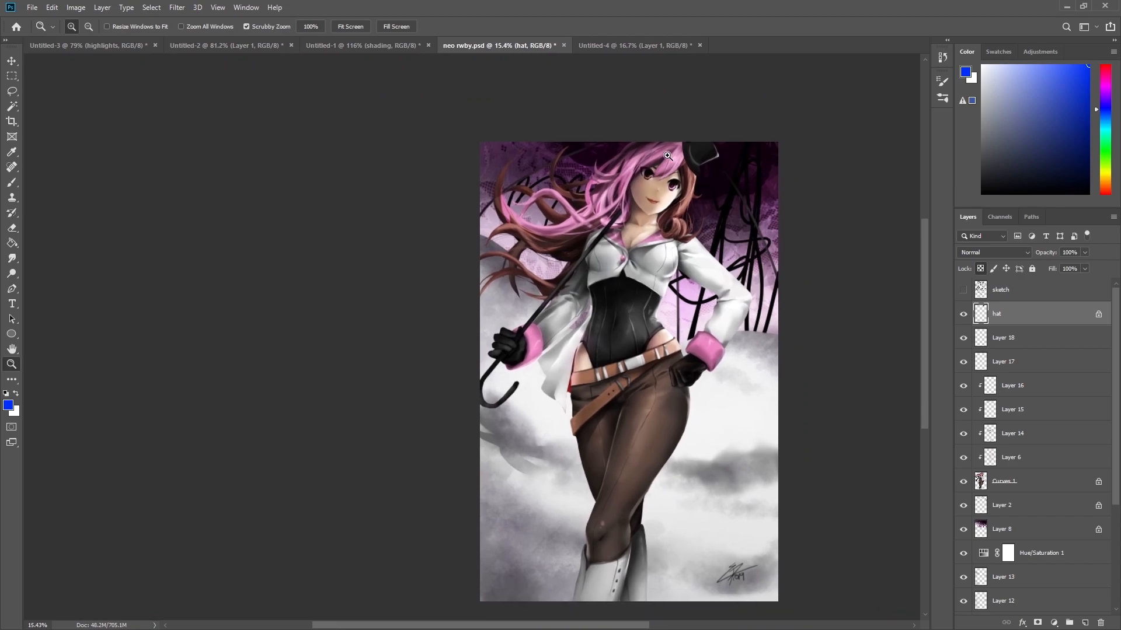
Delete the hat layer from the character painting.
click(1100, 624)
key(ctrl+z)
key(ctrl+shift+z)
mouse_move(727, 276)
mouse_down()
mouse_move(713, 277)
mouse_move(731, 277)
mouse_up()
mouse_move(748, 395)
mouse_down()
mouse_move(673, 360)
mouse_move(663, 368)
mouse_up()
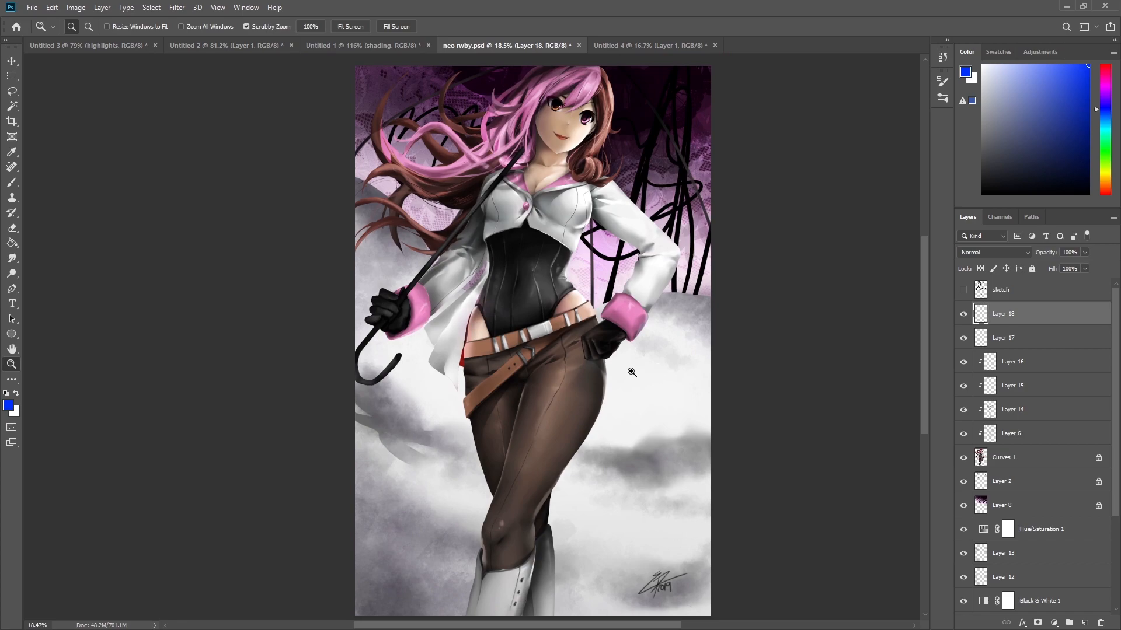
Hide all the painting layers so only the background remains visible.
mouse_move(962, 317)
mouse_down()
mouse_move(964, 578)
mouse_move(970, 464)
mouse_move(954, 318)
mouse_up()
click(964, 290)
scroll(976, 407, down, 3)
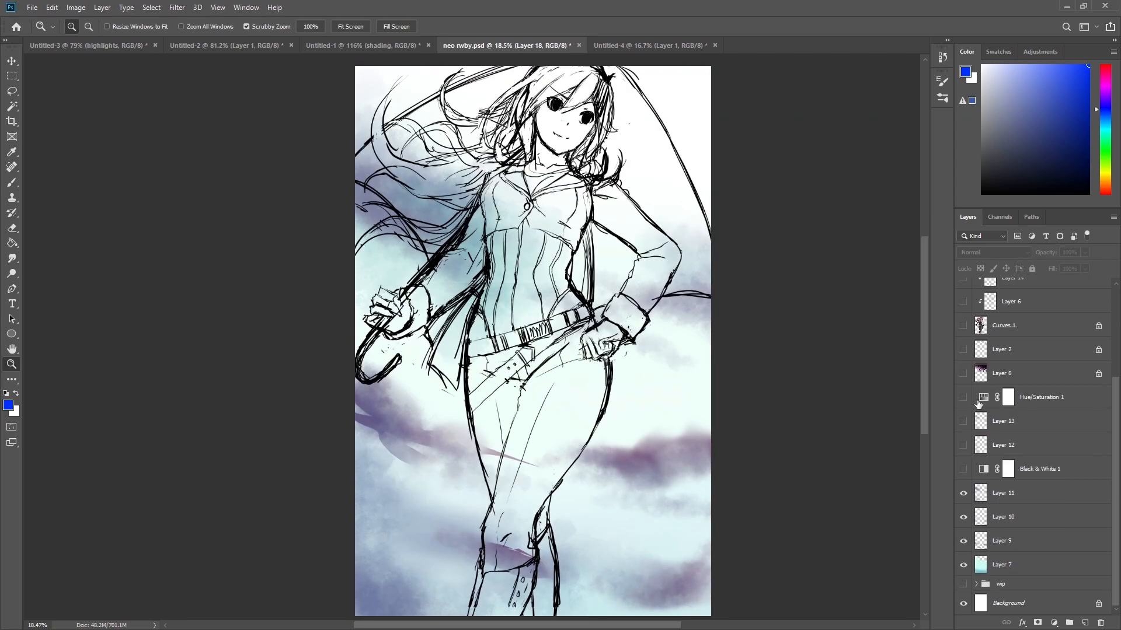
mouse_move(960, 520)
mouse_down()
mouse_move(963, 495)
mouse_move(964, 565)
mouse_up()
mouse_move(645, 289)
mouse_down()
mouse_move(625, 290)
mouse_move(650, 301)
mouse_up()
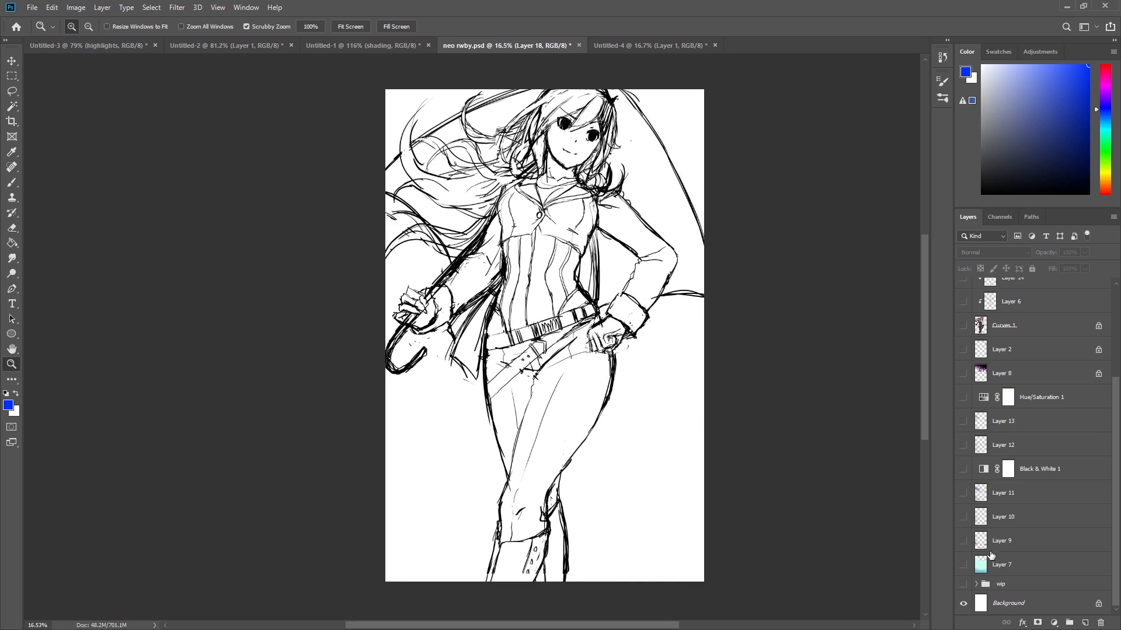
Show and expand the wip group, and hide the top sketch layer.
click(964, 585)
click(981, 586)
click(976, 585)
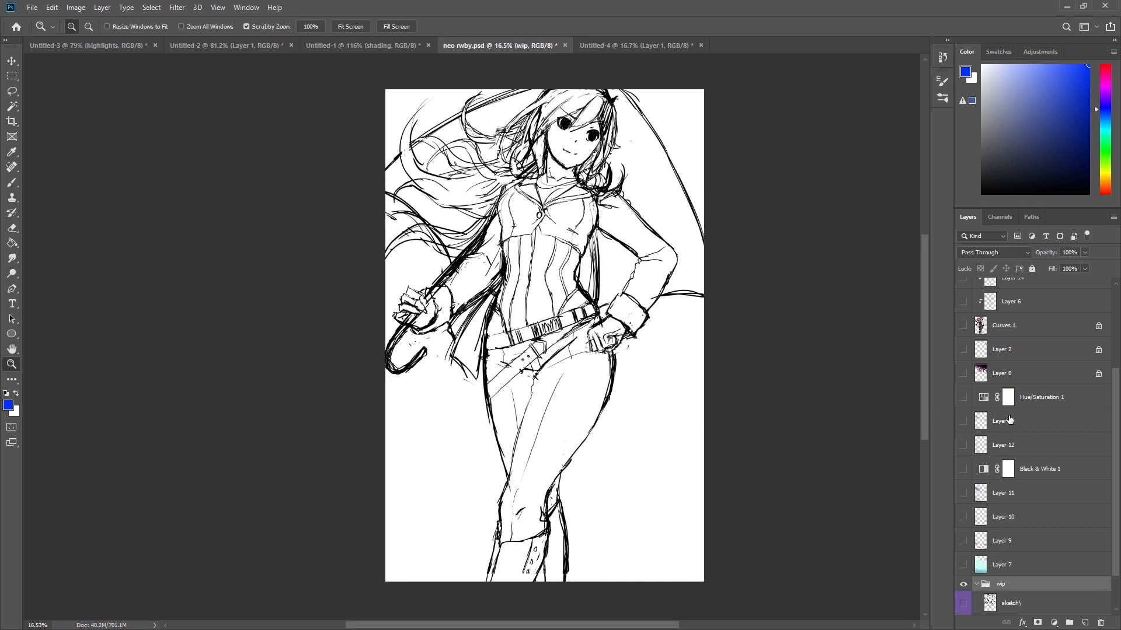
scroll(1005, 409, up, 5)
click(963, 290)
scroll(1002, 527, down, 7)
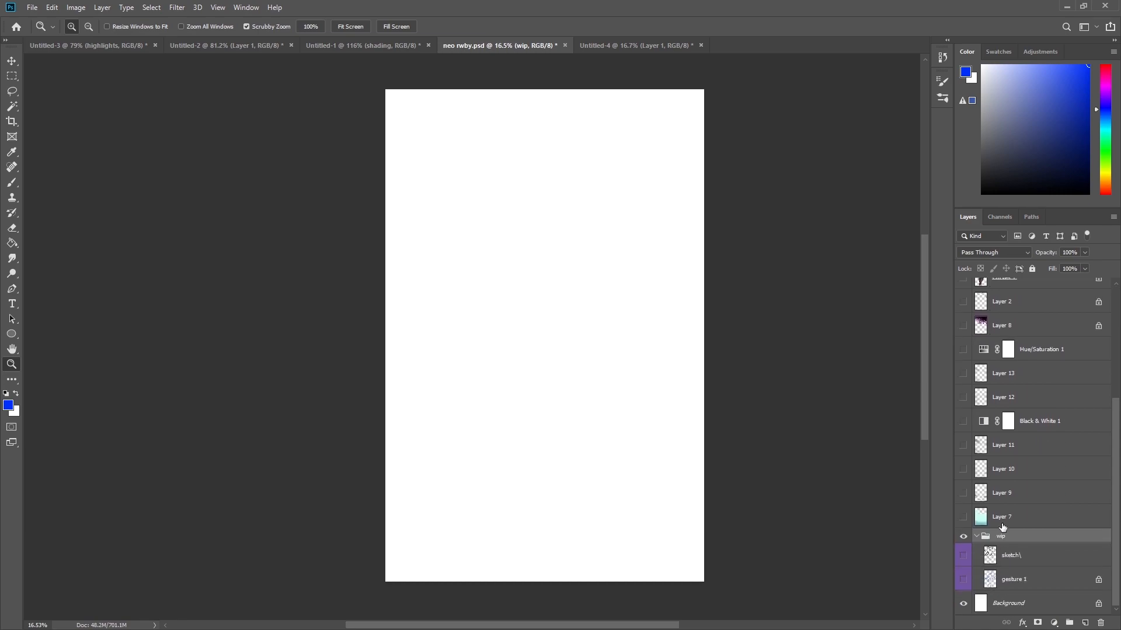
Show the gesture 1 layer and set its opacity to 100%.
click(963, 580)
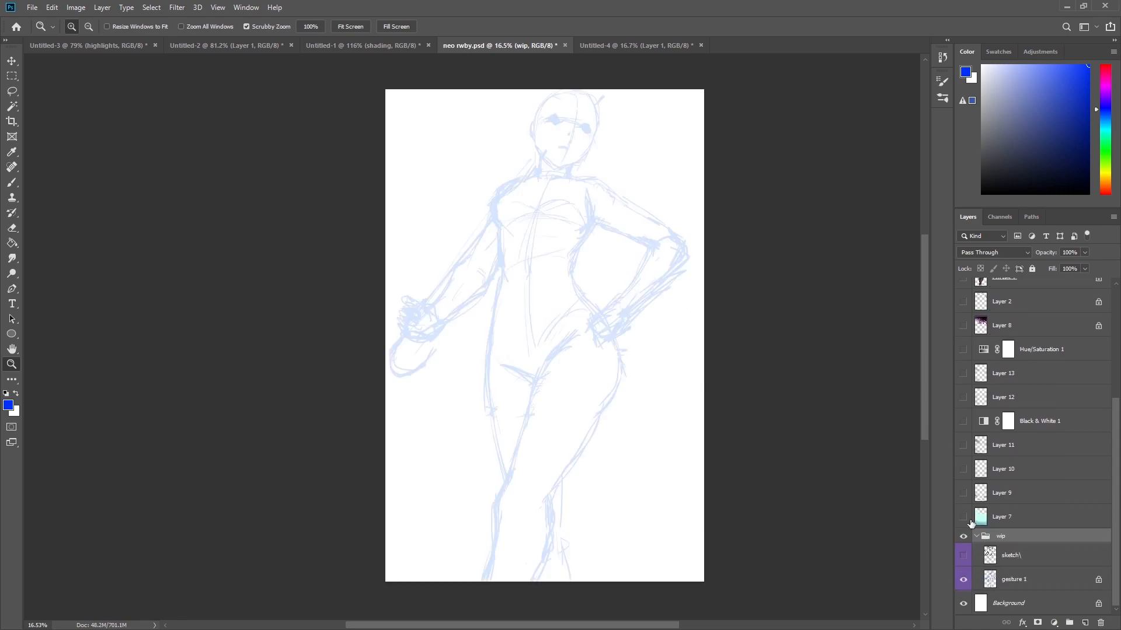
click(1055, 582)
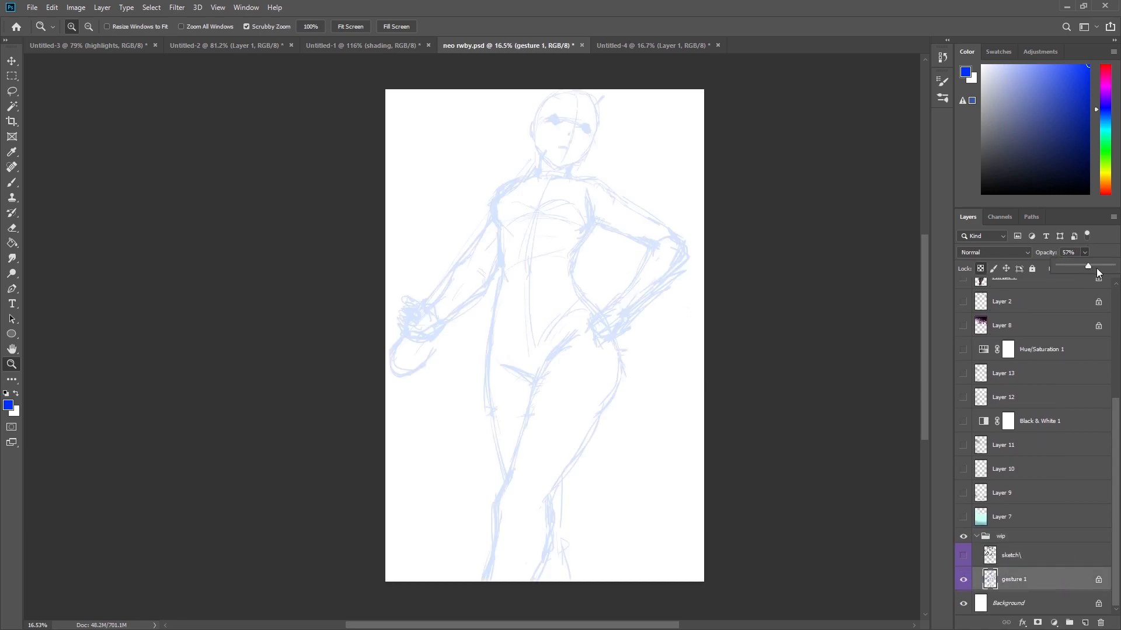
drag(1090, 268, 1114, 268)
drag(557, 125, 560, 173)
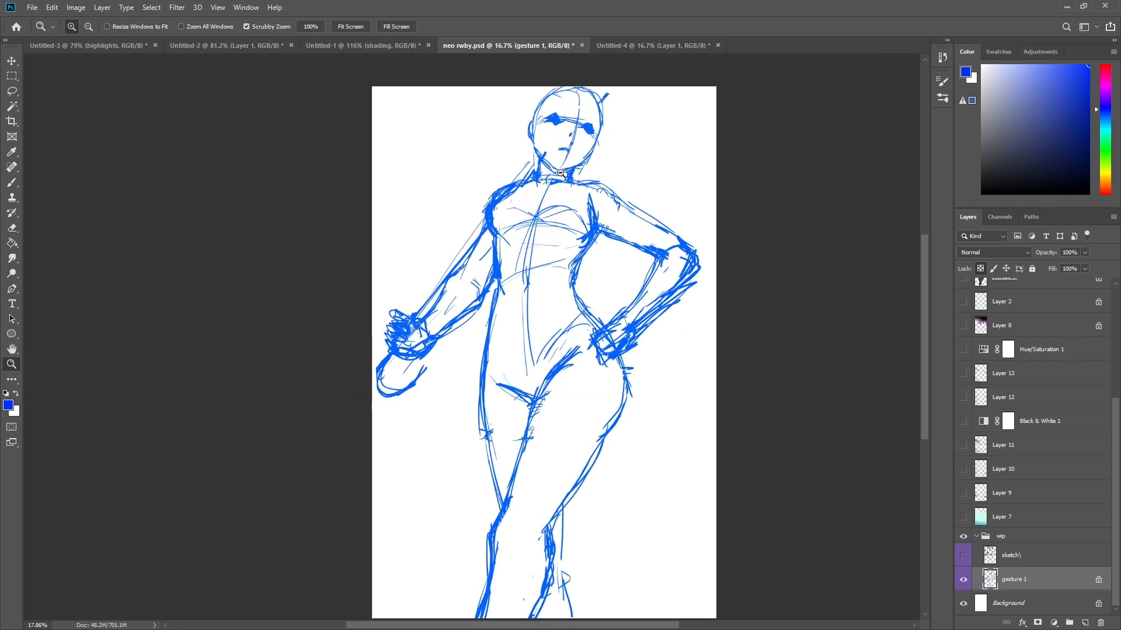
Swap the gesture 1 layer for the sketch\ layer inside the wip group and collapse the group.
click(963, 580)
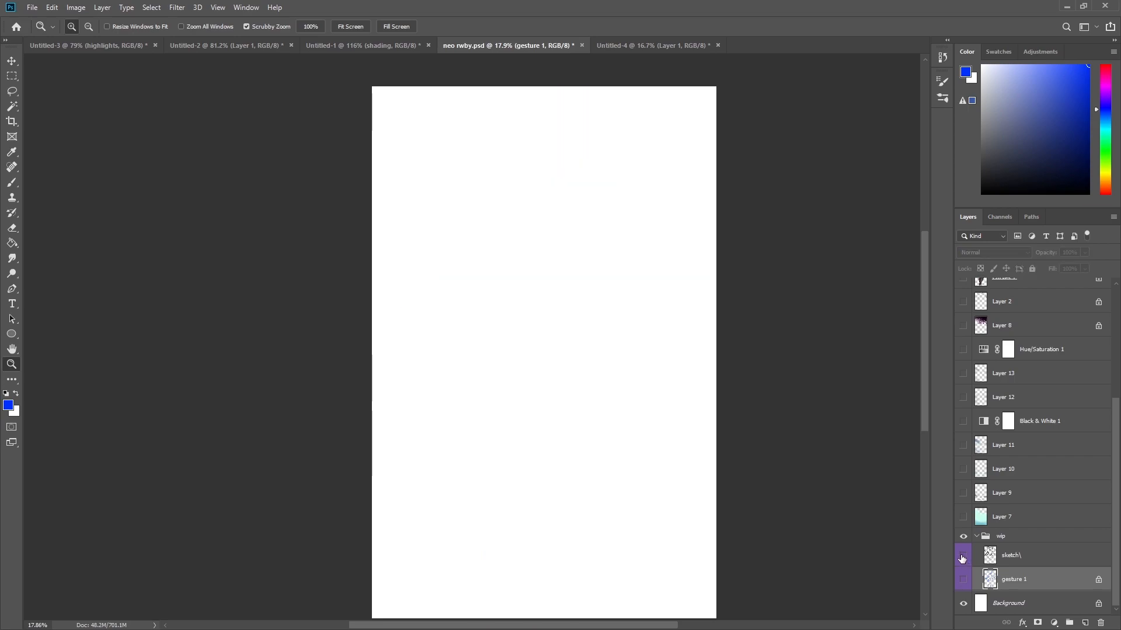
click(962, 558)
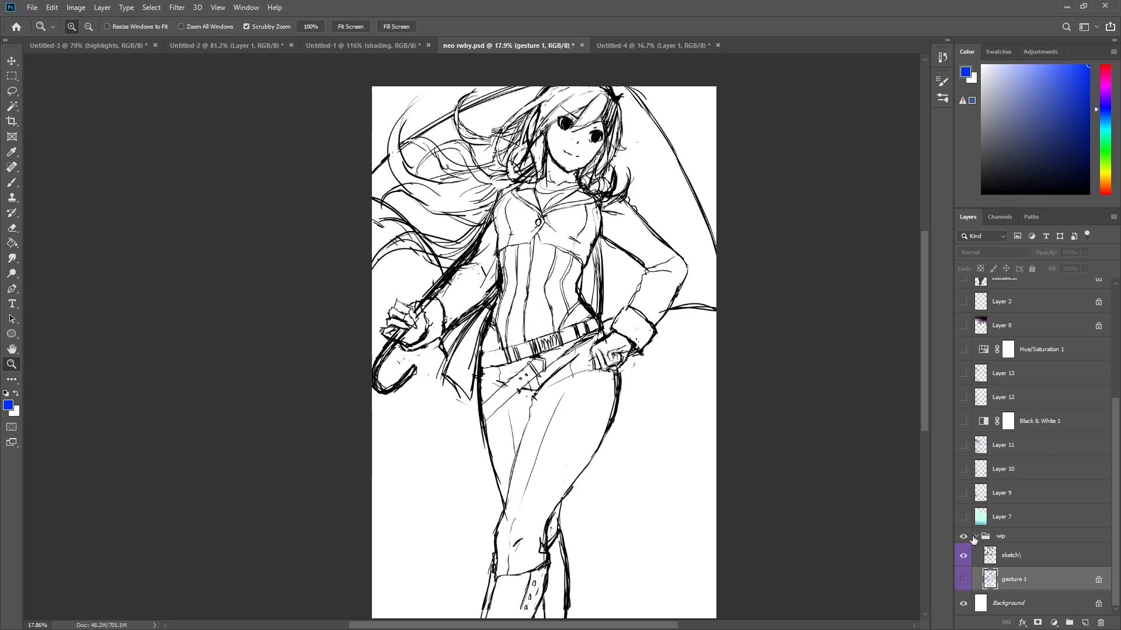
click(975, 537)
Turn visibility back on for the layers from Layer 7 up through Hue/Saturation 1.
scroll(981, 351, up, 3)
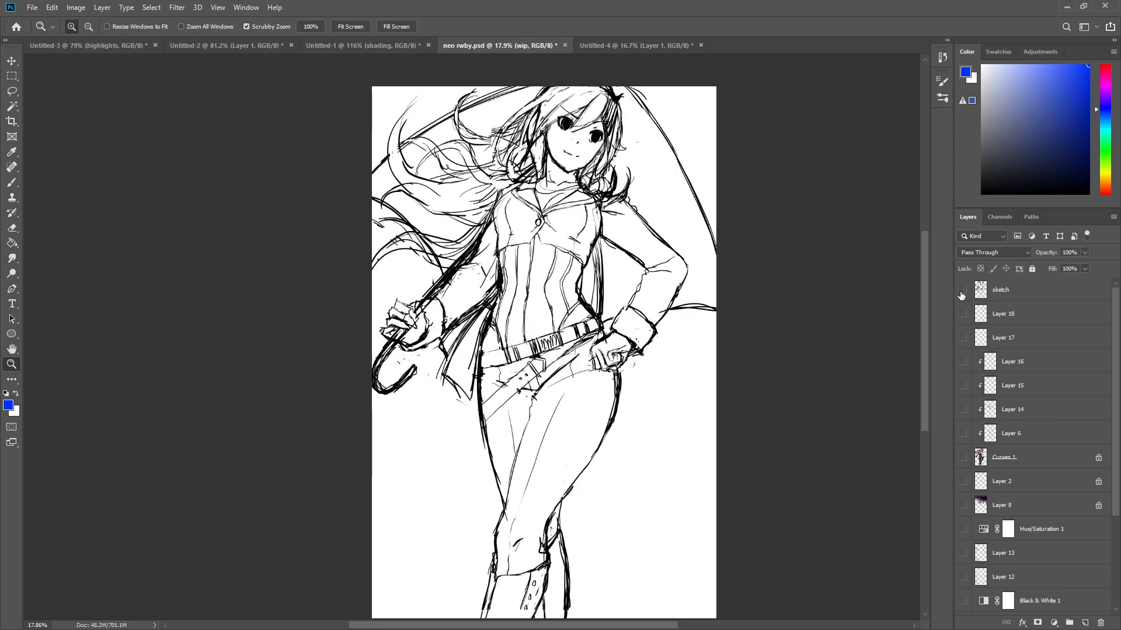
scroll(987, 362, down, 3)
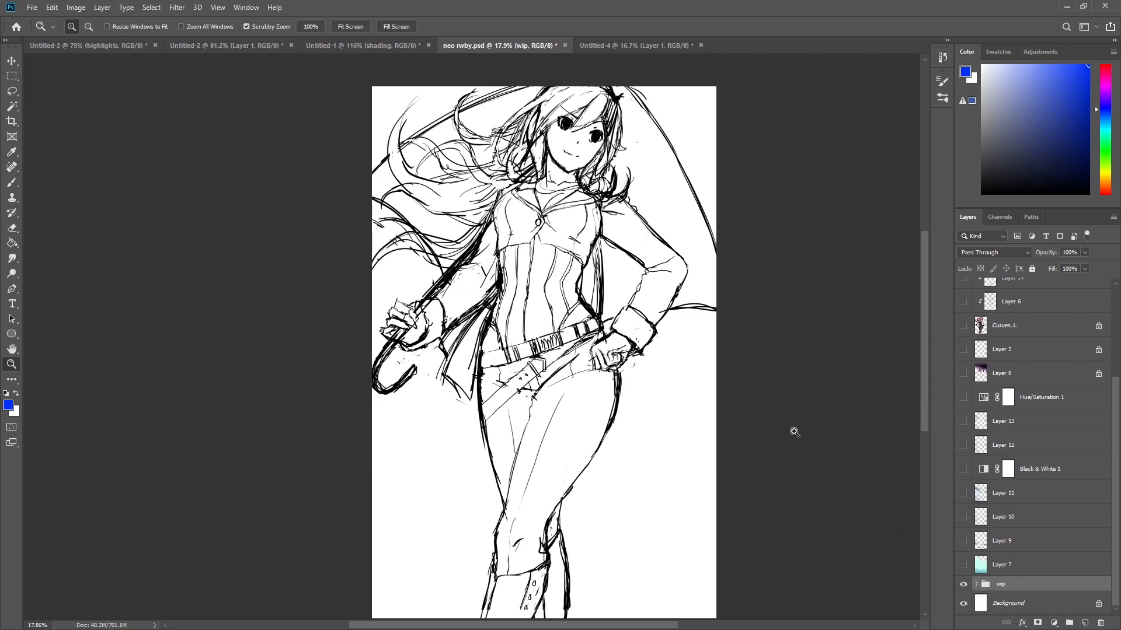
click(964, 567)
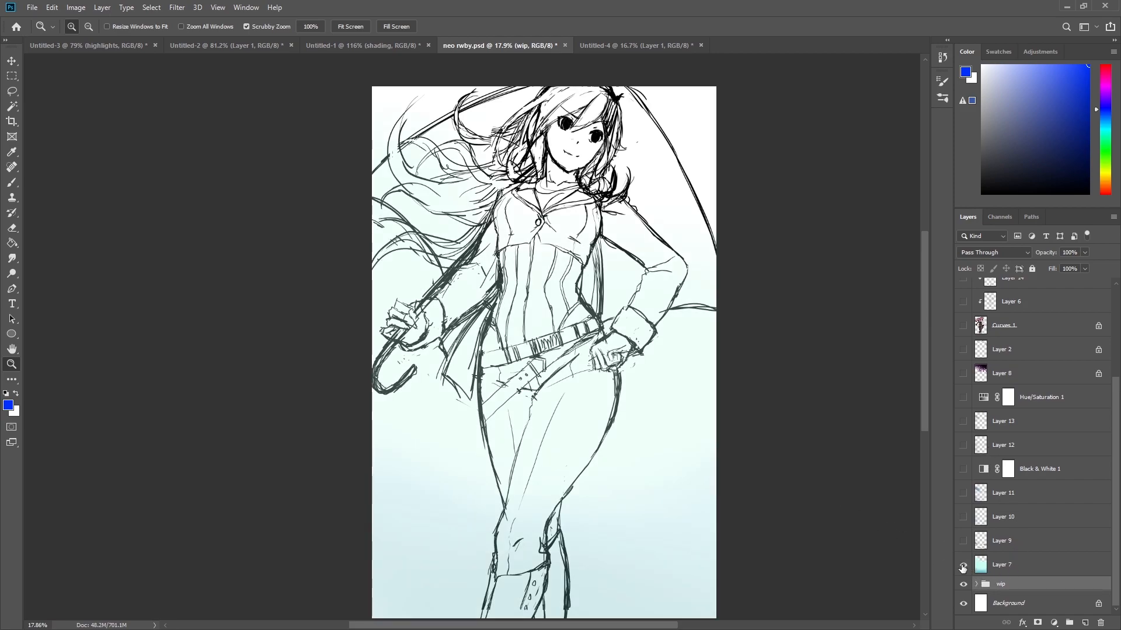
click(963, 542)
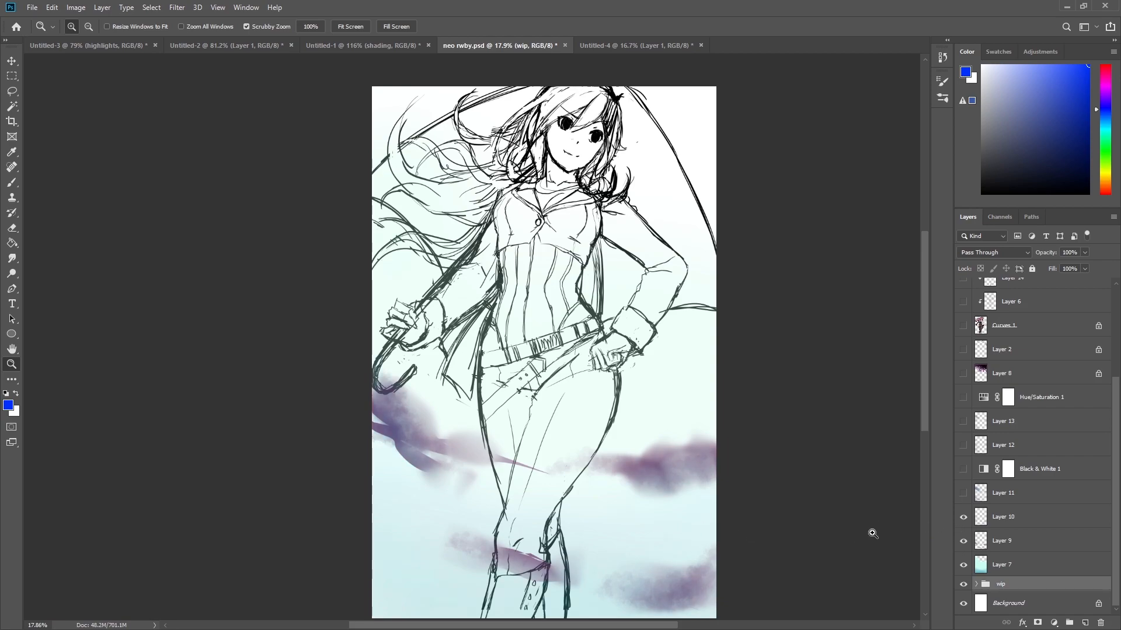
click(964, 495)
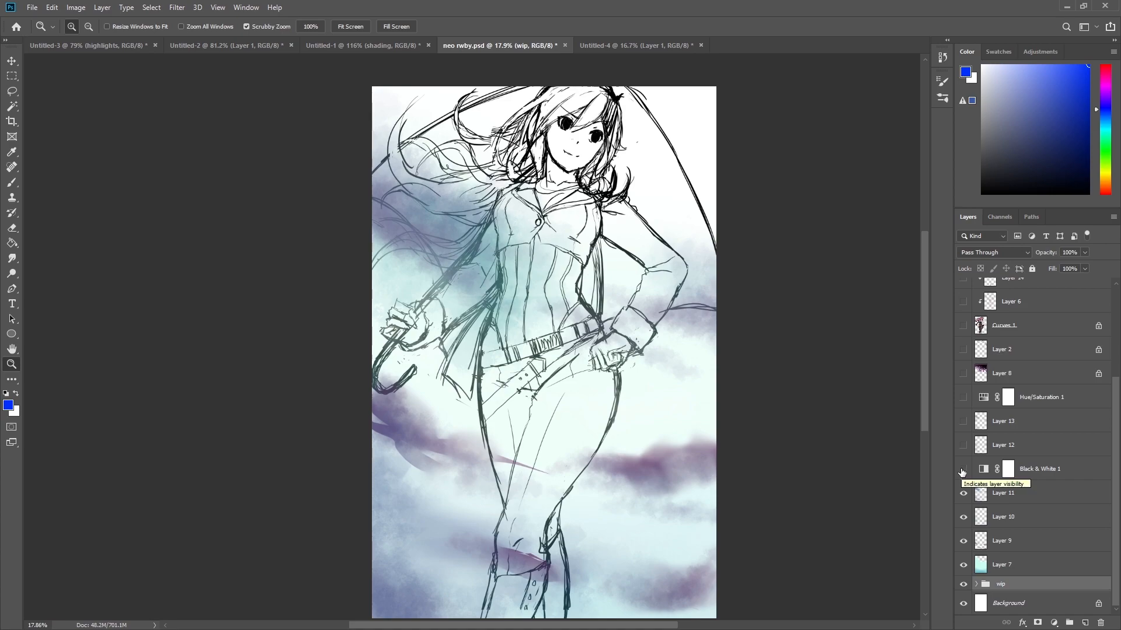
click(963, 471)
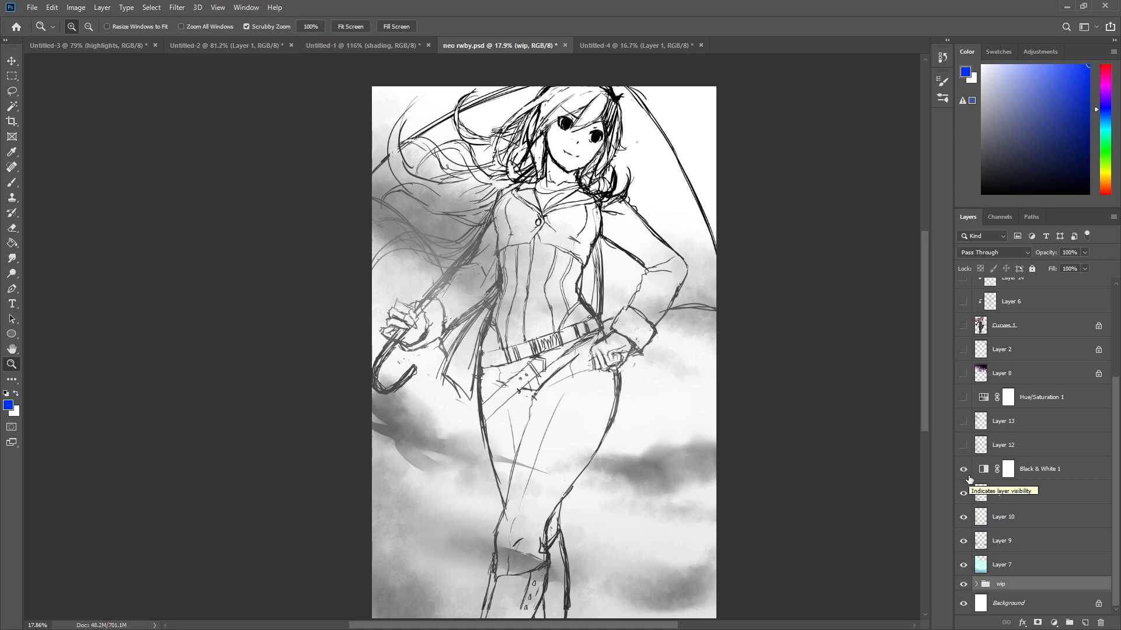
click(963, 446)
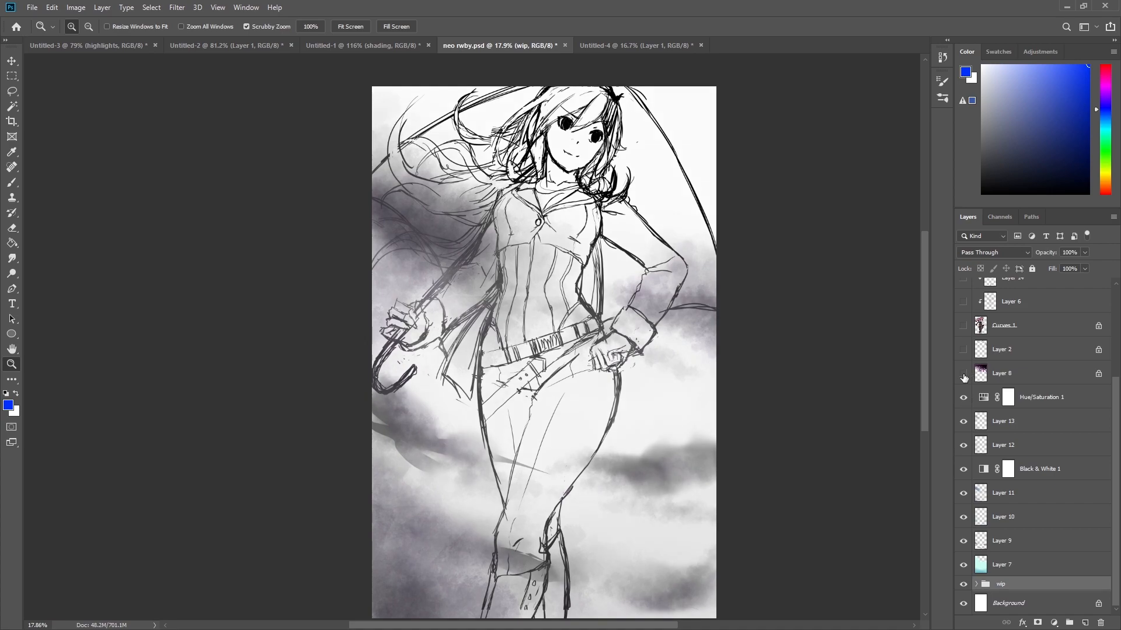
Show Layer 8 and Layer 2 in the character painting.
click(204, 47)
drag(463, 247, 436, 260)
click(516, 45)
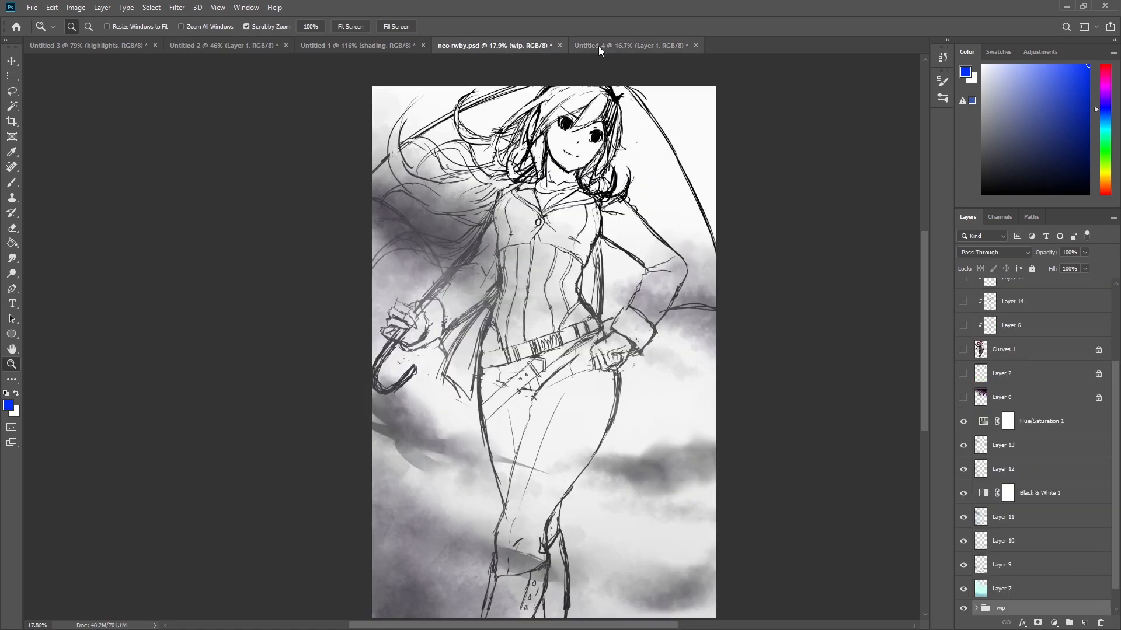
click(964, 398)
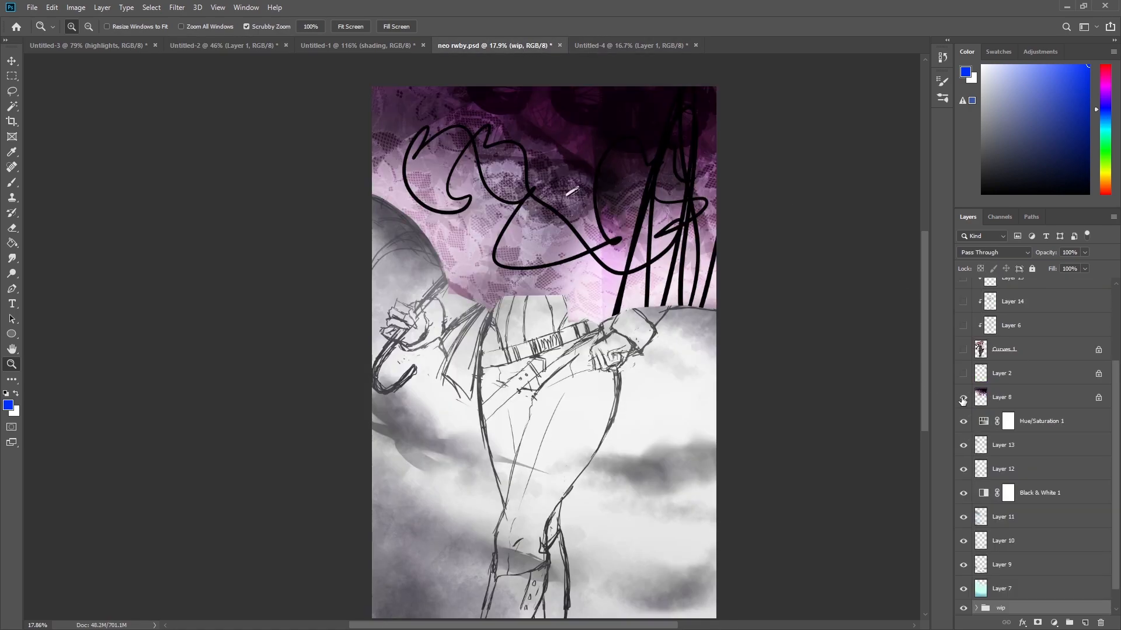
click(963, 374)
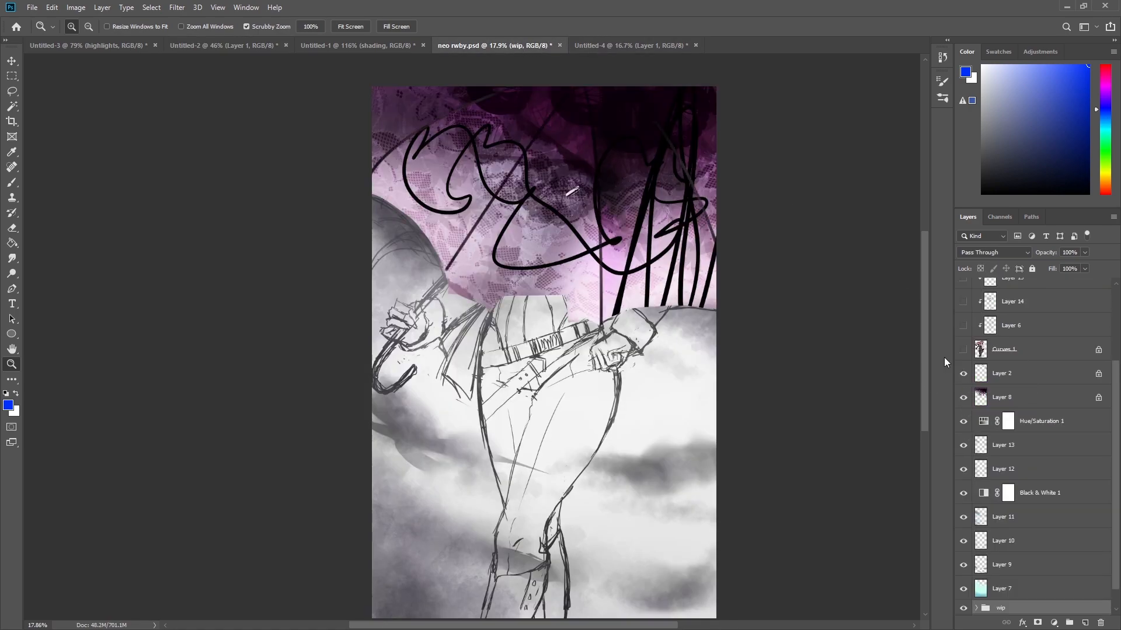
Show the Curves 1 layer and the clipped Layers 6 through 16.
drag(600, 155, 760, 301)
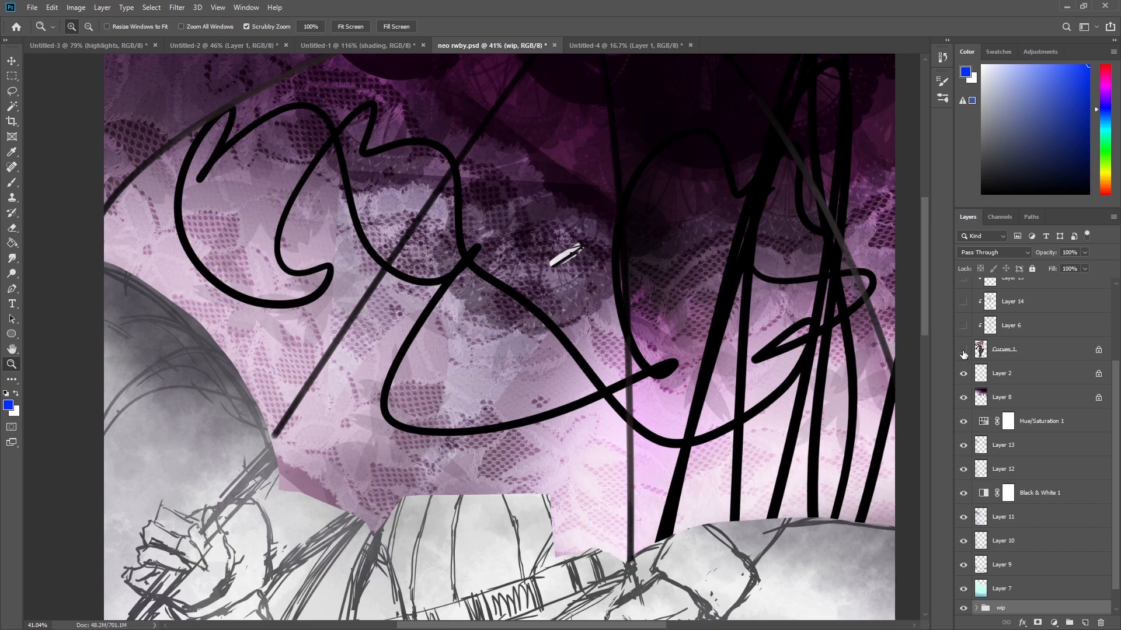
drag(677, 358, 637, 356)
drag(634, 254, 659, 287)
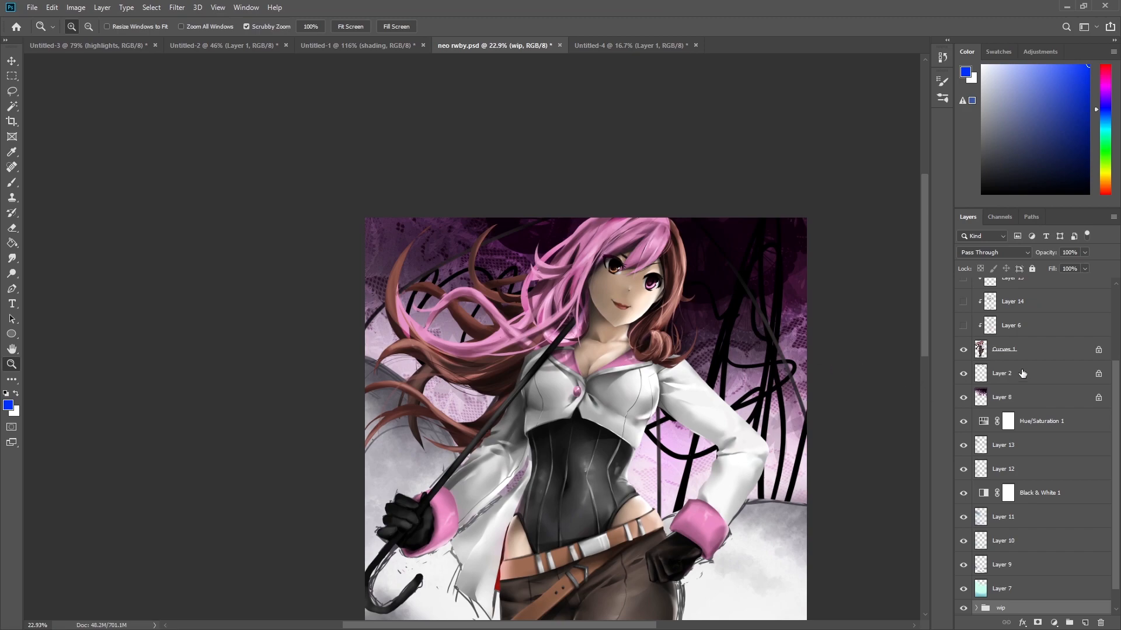
scroll(1028, 359, up, 2)
drag(963, 350, 964, 424)
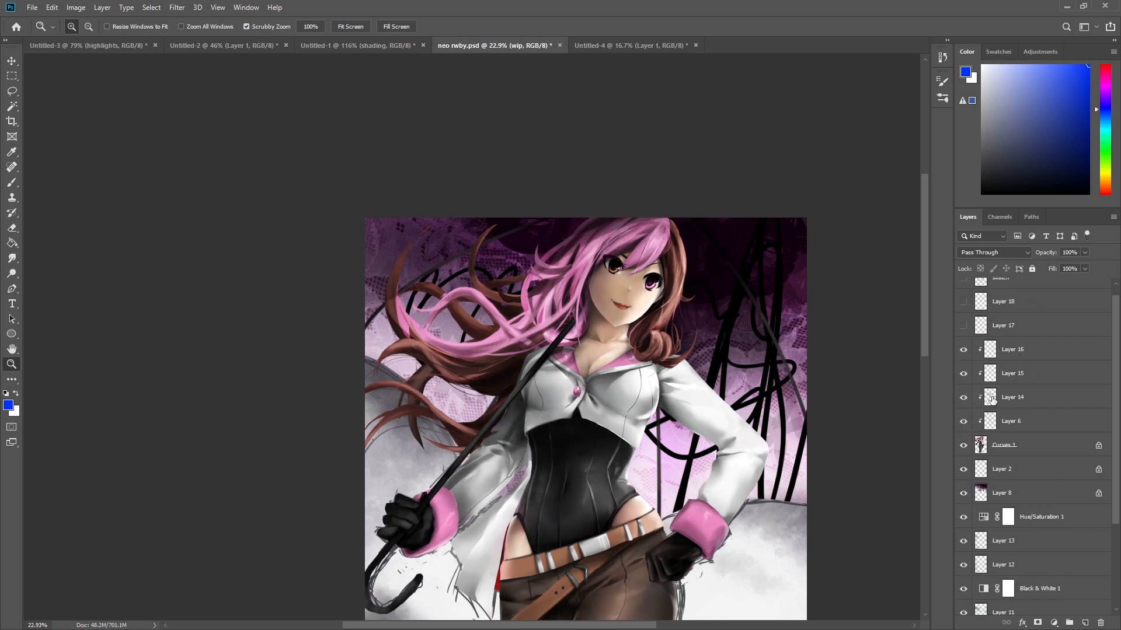
Merge Layers 16, 15, 14, 6 and Curves 1 into a single layer.
click(1039, 352)
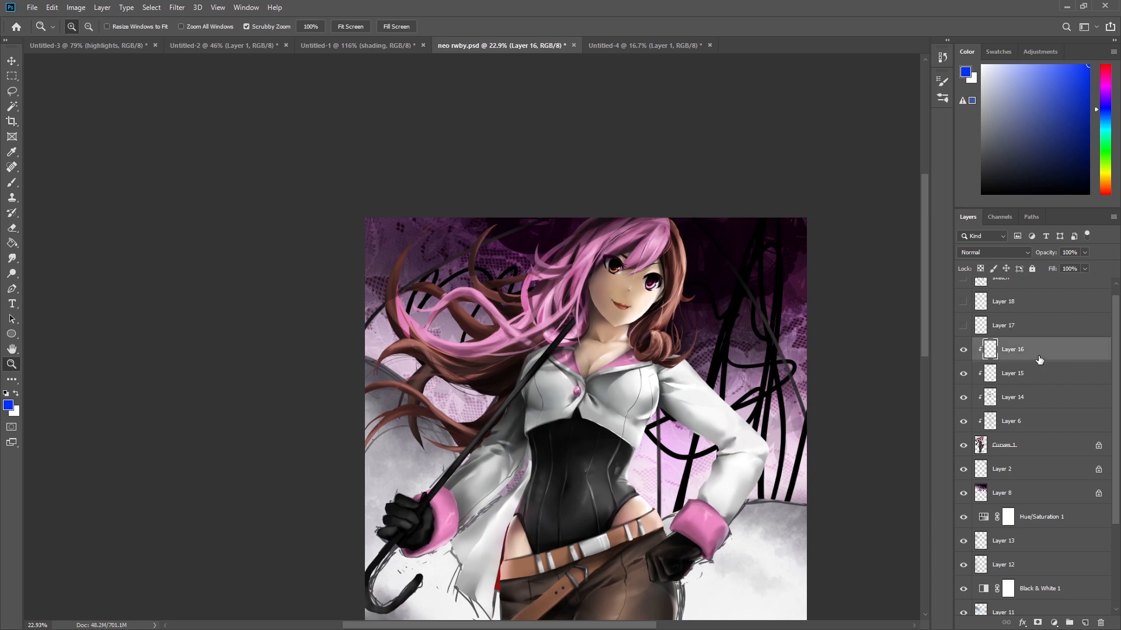
shift+click(1037, 448)
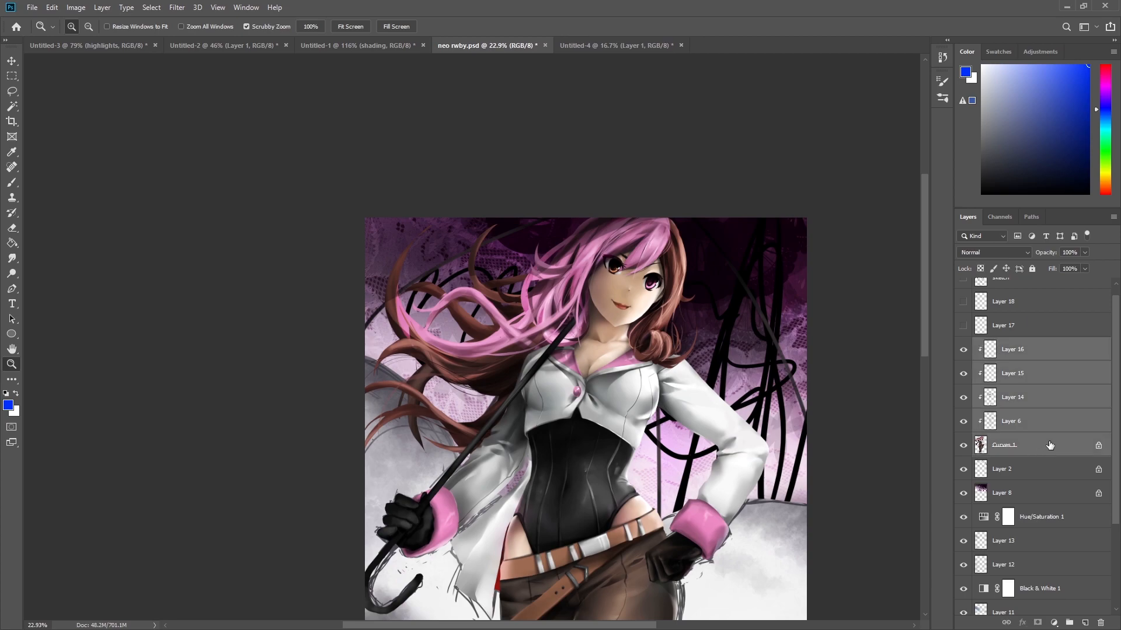
key(ctrl+e)
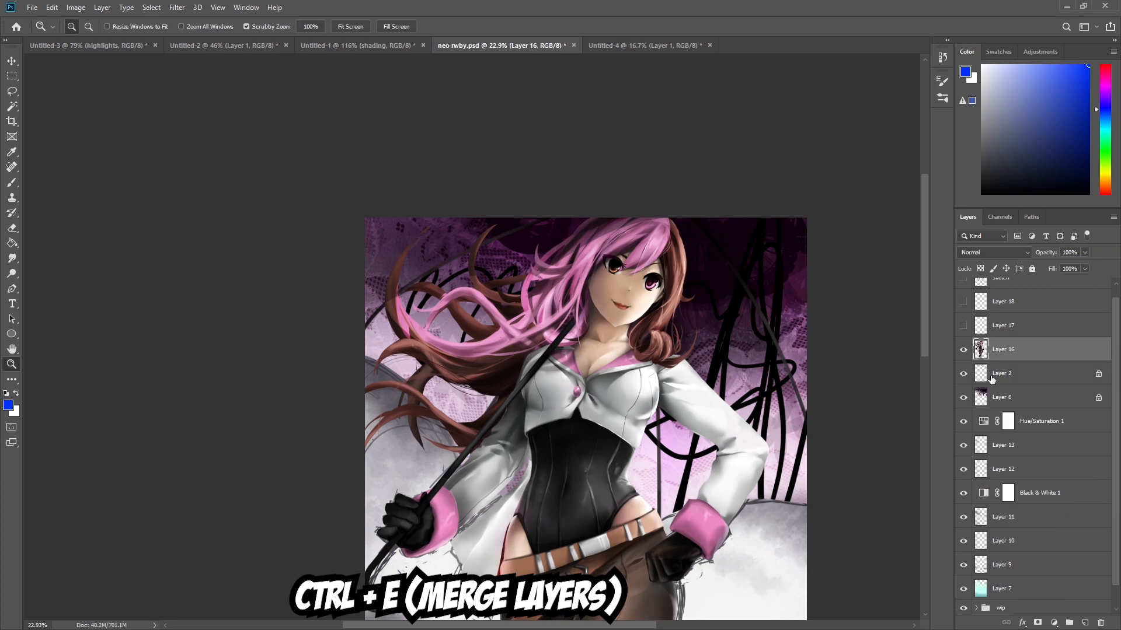
Toggle the merged layer's visibility on and off repeatedly to compare the painting with and without it.
click(965, 353)
click(964, 352)
click(964, 353)
click(964, 353)
click(966, 354)
click(966, 354)
click(966, 354)
click(966, 354)
click(966, 354)
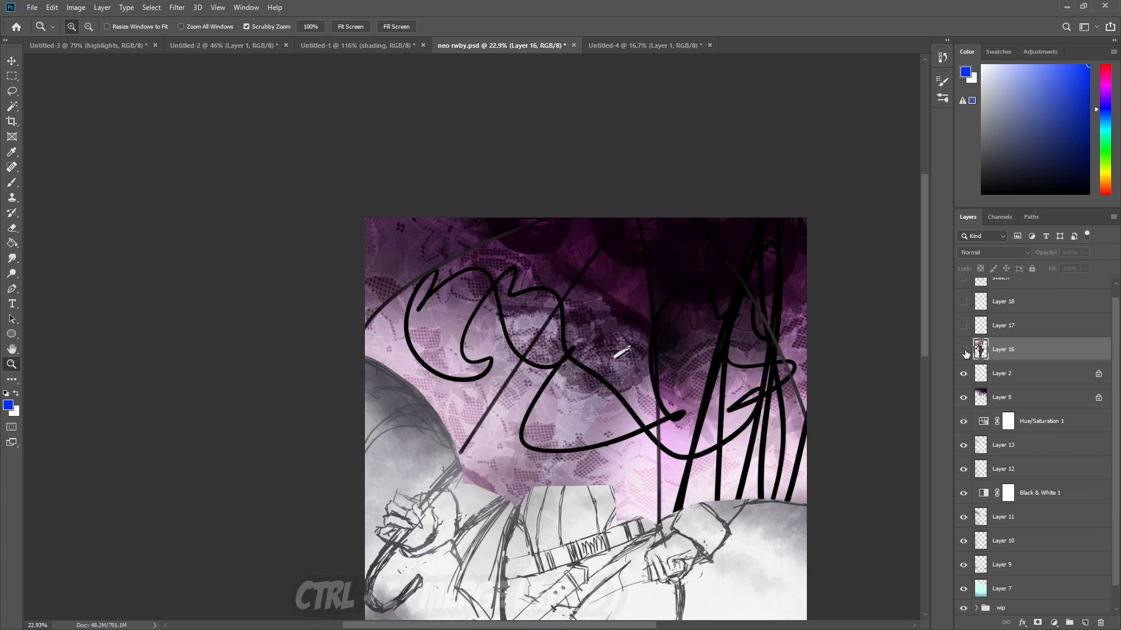
click(966, 353)
click(966, 353)
click(965, 353)
click(966, 353)
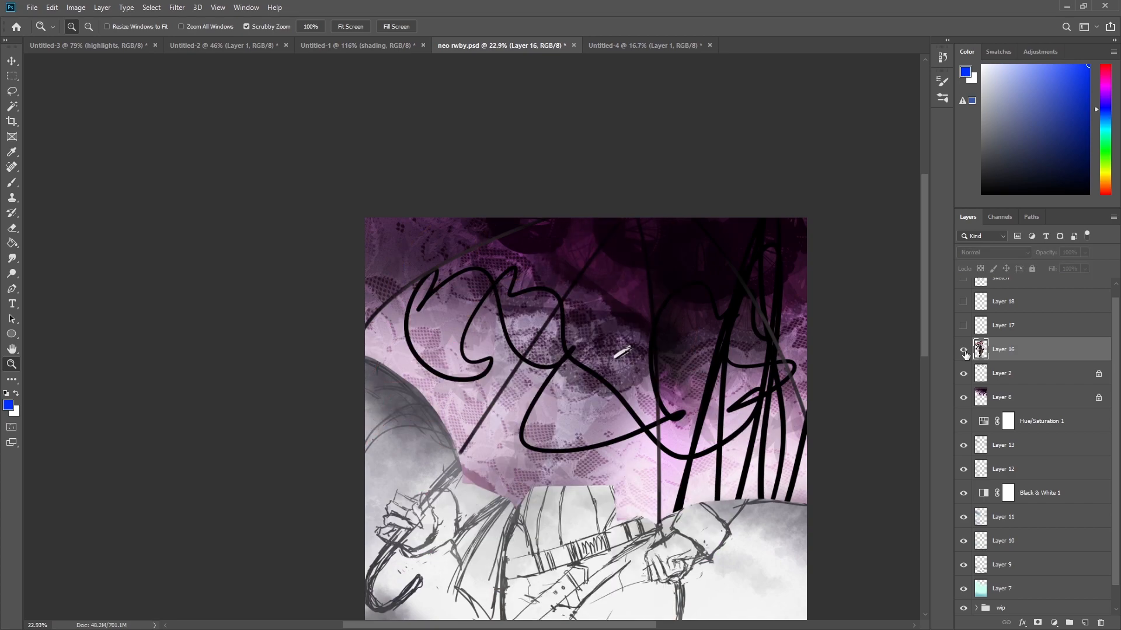
click(966, 354)
click(965, 355)
Undo the merge to restore the separate layers and hide the selected clipped layers.
key(ctrl+z)
key(ctrl+z)
key(ctrl+comma)
key(ctrl+comma)
key(ctrl+comma)
key(ctrl+comma)
key(ctrl+comma)
key(ctrl+comma)
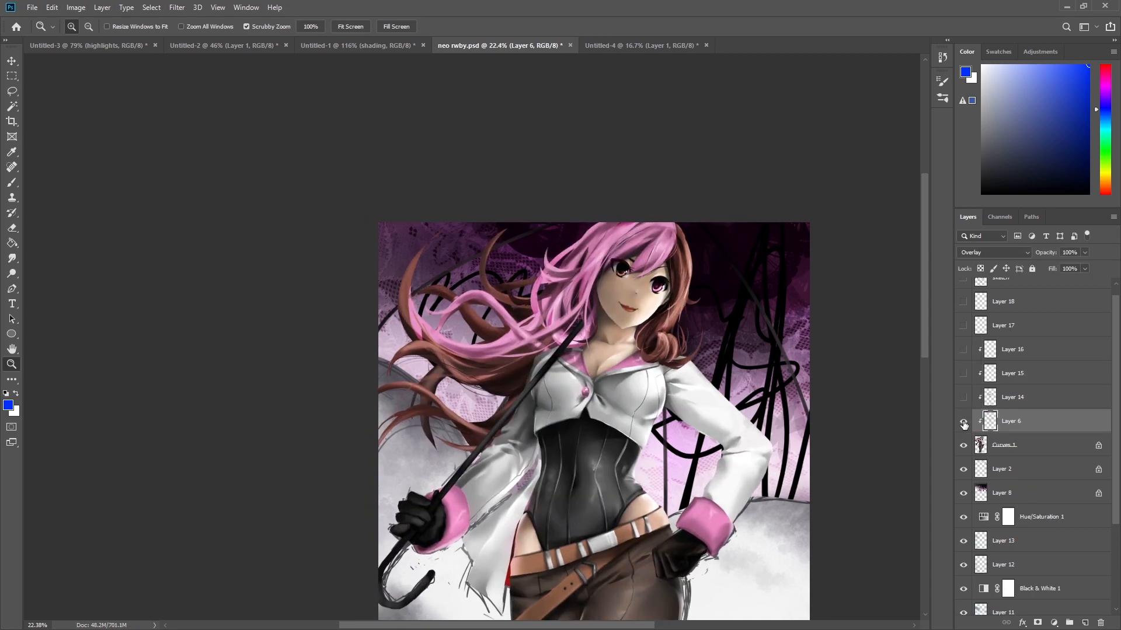
Toggle Layer 6 on and off, then show Layer 14, Layer 15 and Layer 16 one by one.
drag(643, 440, 610, 440)
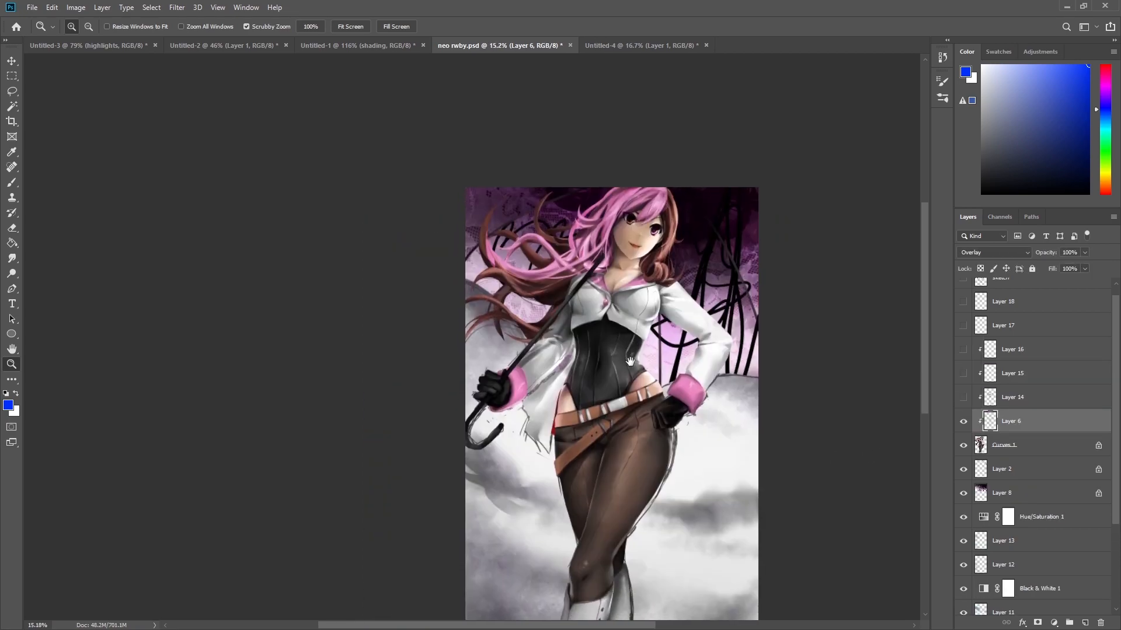
click(963, 423)
click(964, 423)
click(964, 423)
click(964, 423)
click(964, 422)
click(963, 397)
click(963, 374)
click(964, 350)
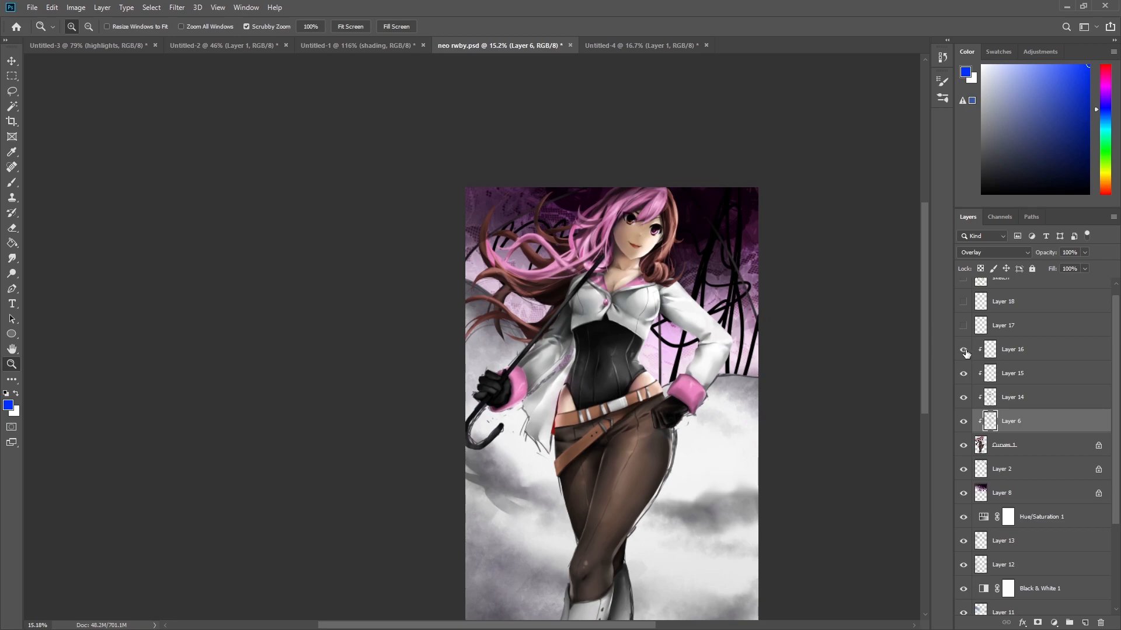
Show Layer 17 and toggle Layer 17 and Layer 18 on and off to compare.
scroll(965, 352, up, 1)
click(964, 338)
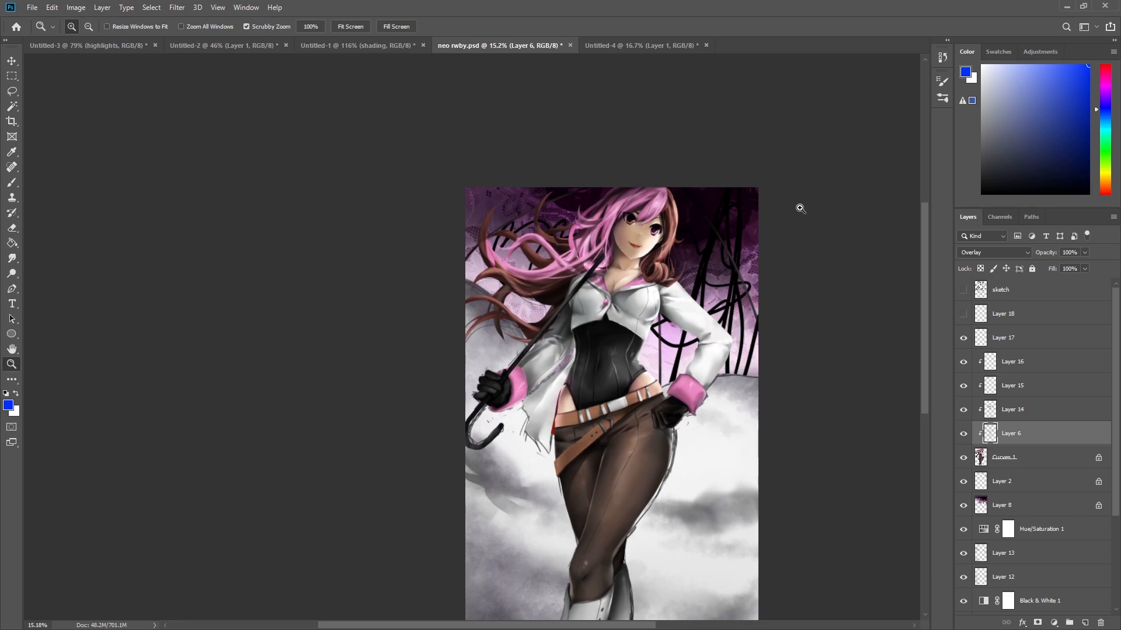
drag(644, 185, 708, 222)
click(963, 338)
click(963, 339)
click(964, 316)
click(963, 316)
Hide the wip group at the bottom of the layer stack and inspect the finished painting up close.
drag(791, 409, 744, 441)
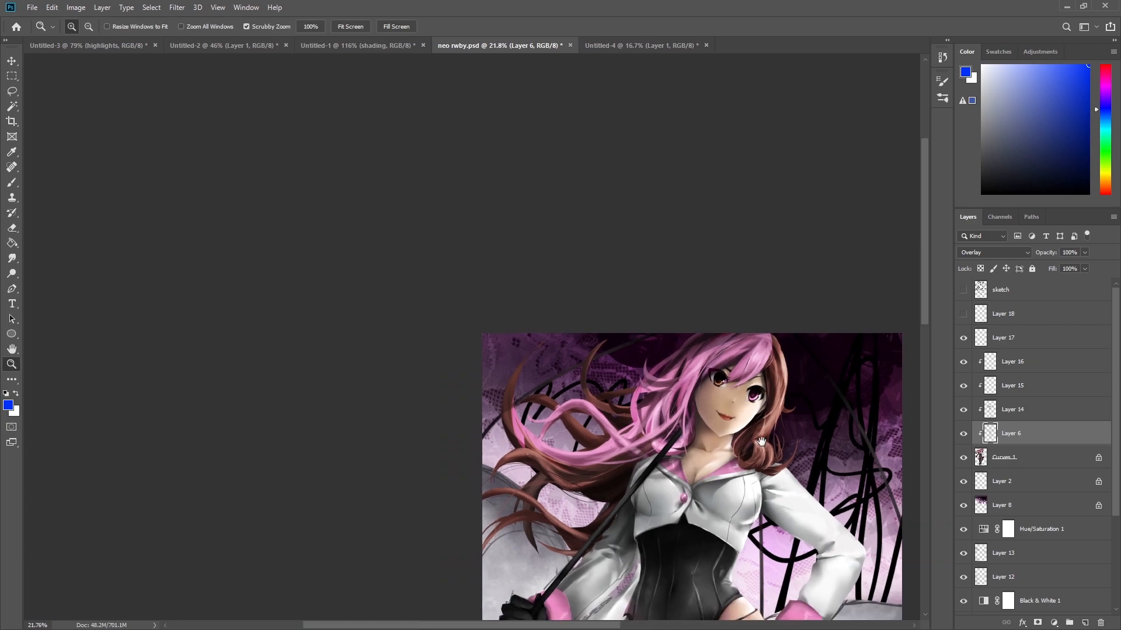
drag(788, 497, 758, 307)
drag(782, 355, 745, 316)
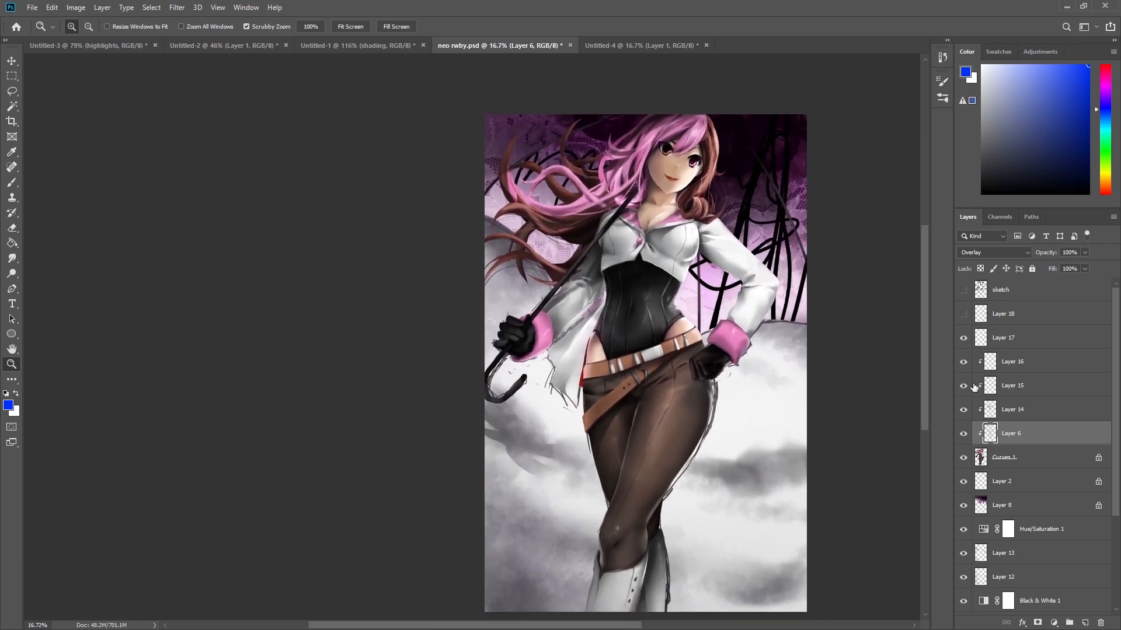
drag(737, 387, 820, 439)
drag(724, 127, 648, 167)
scroll(1063, 496, down, 5)
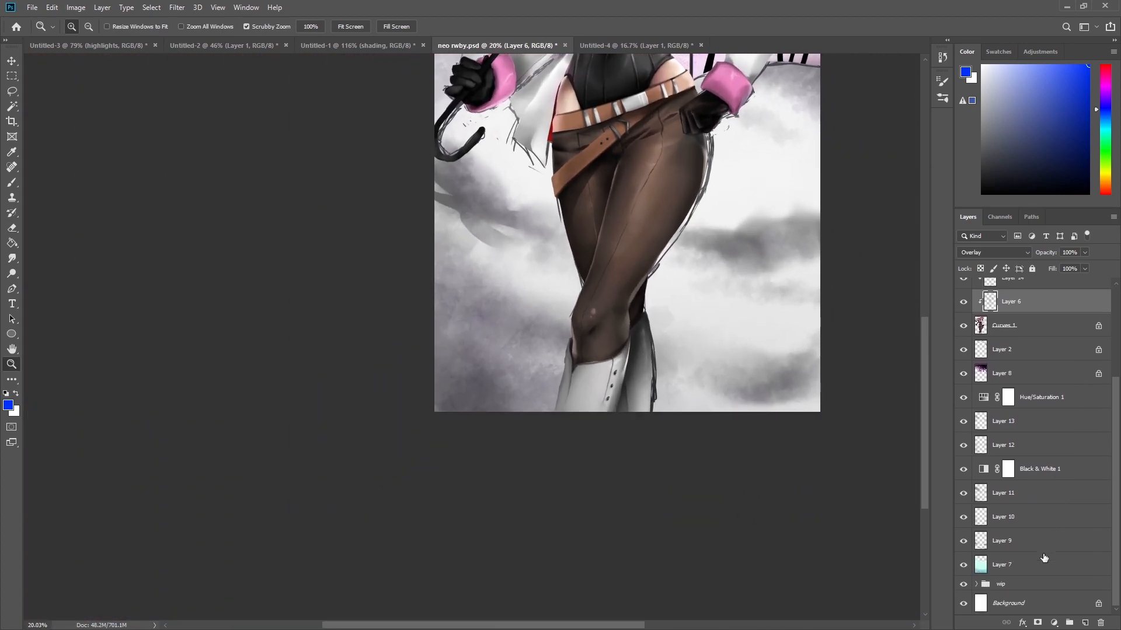
click(964, 583)
drag(813, 408, 665, 339)
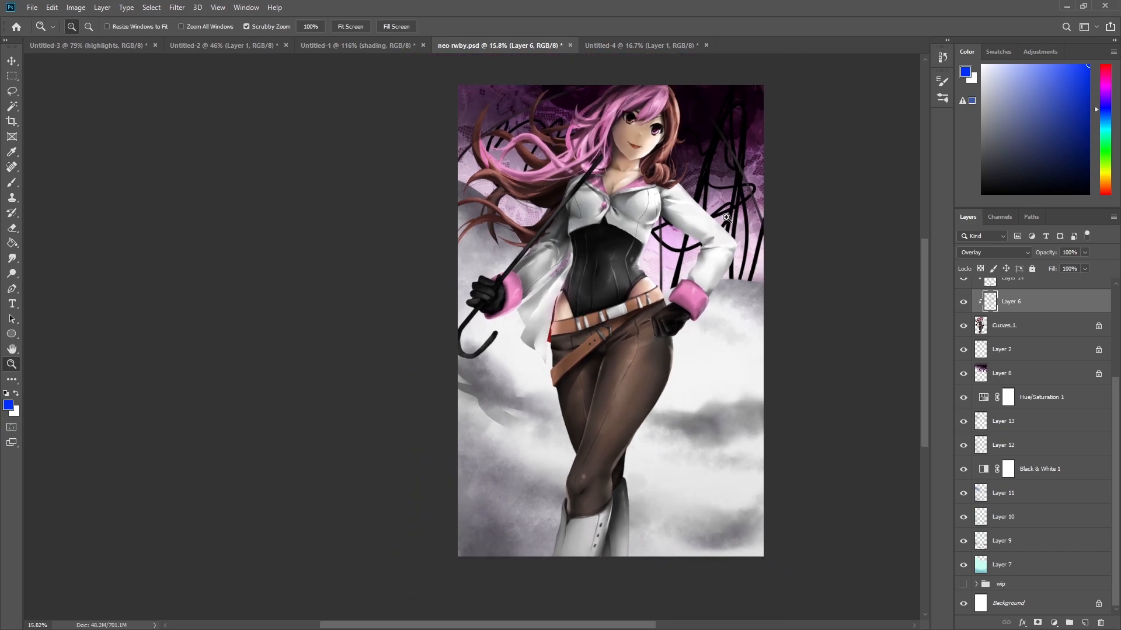
drag(708, 141, 747, 186)
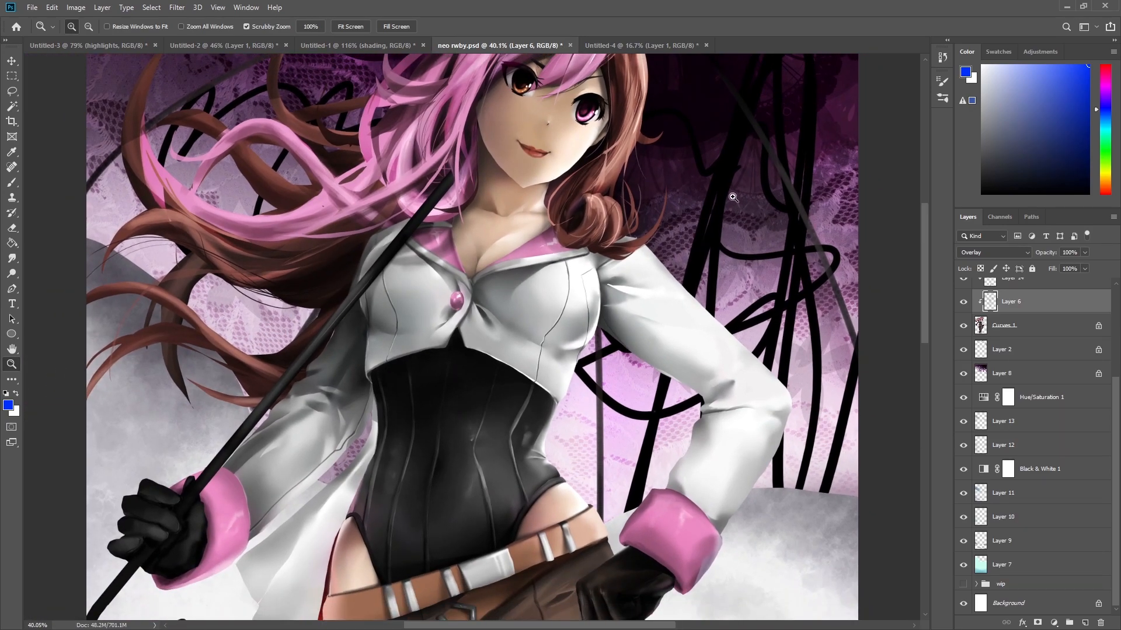